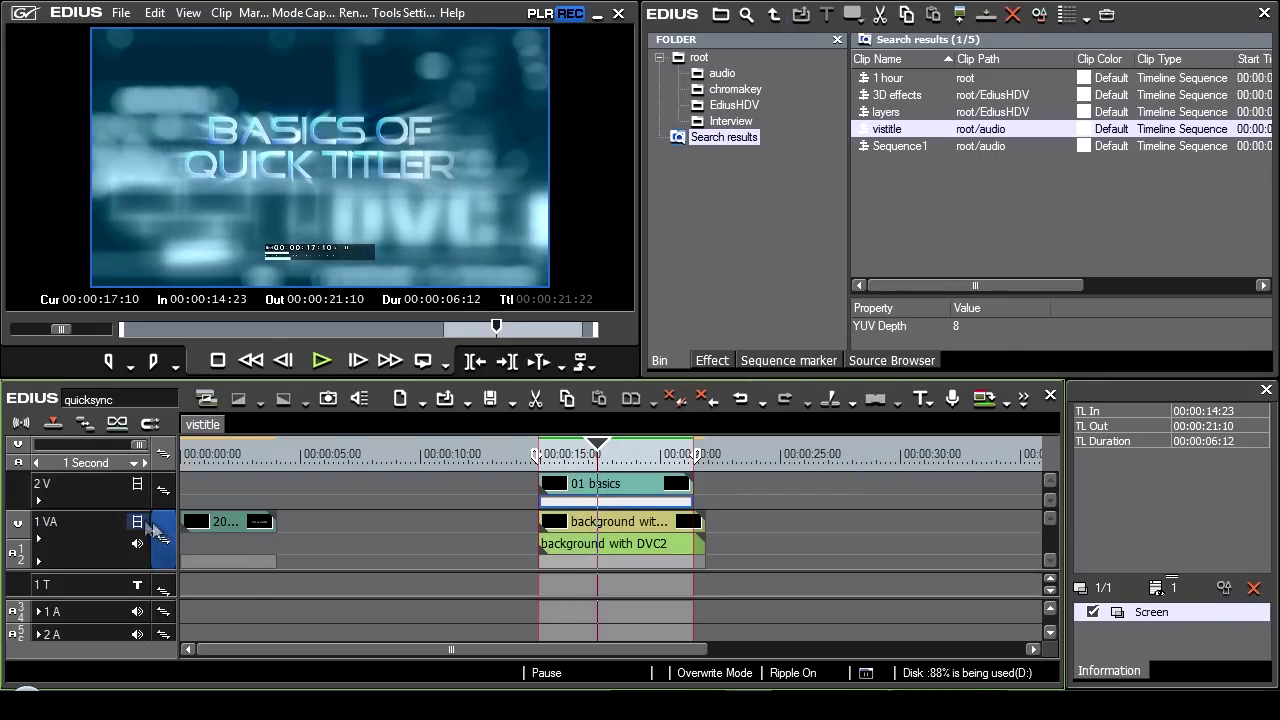
Switch off the 2V track so the existing 01 basics title is hidden from output.
click(138, 484)
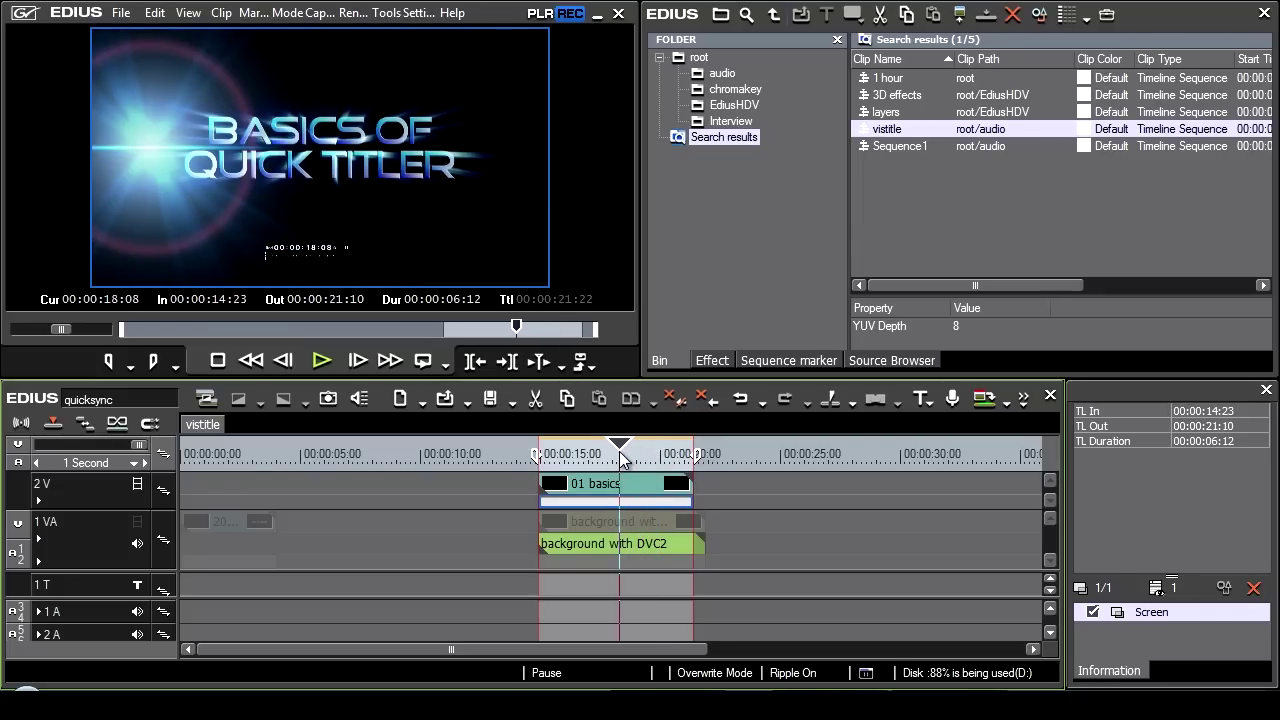
Park the playhead after the title clip and create a new VisTitle layout (20110609-0002.vtlayout).
click(735, 456)
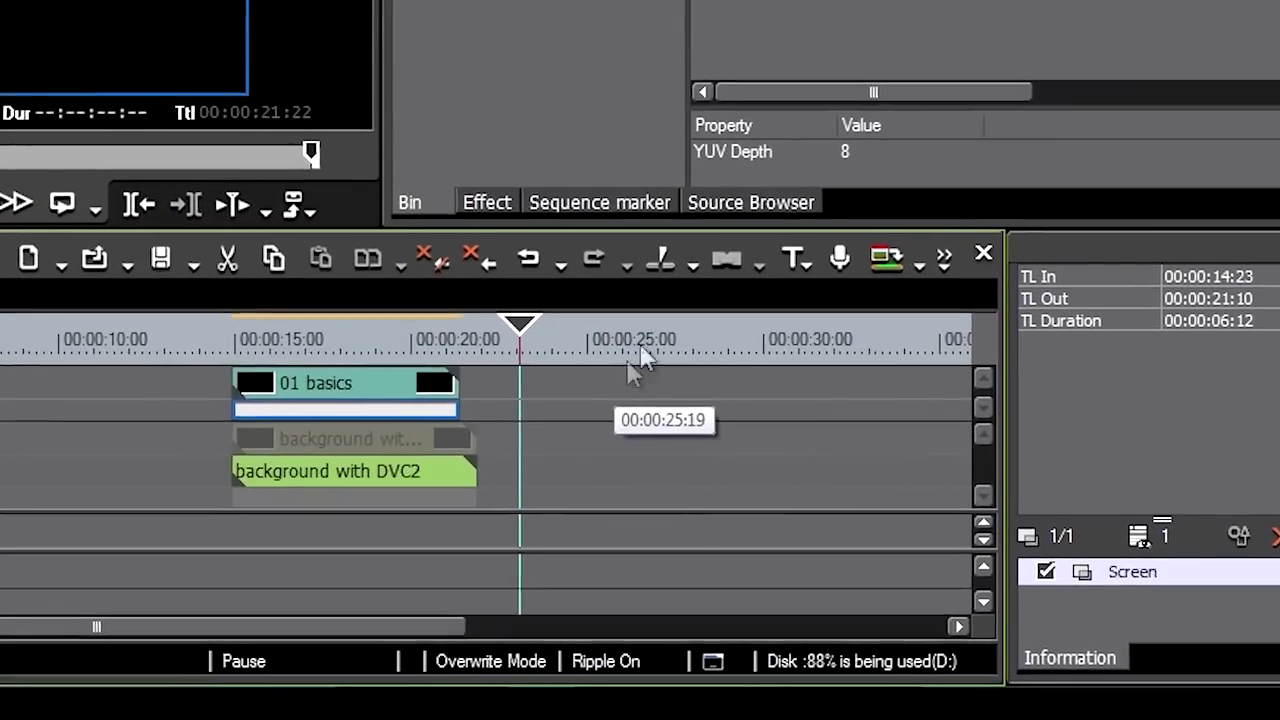
click(795, 258)
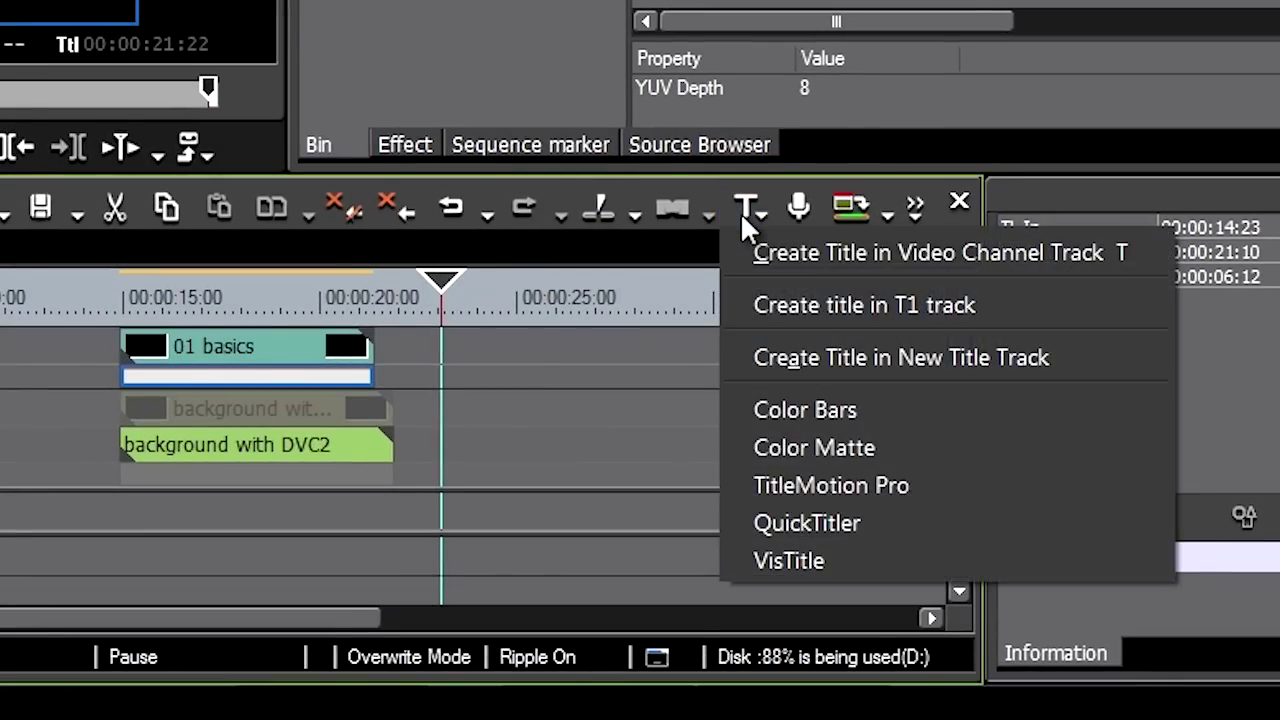
click(785, 561)
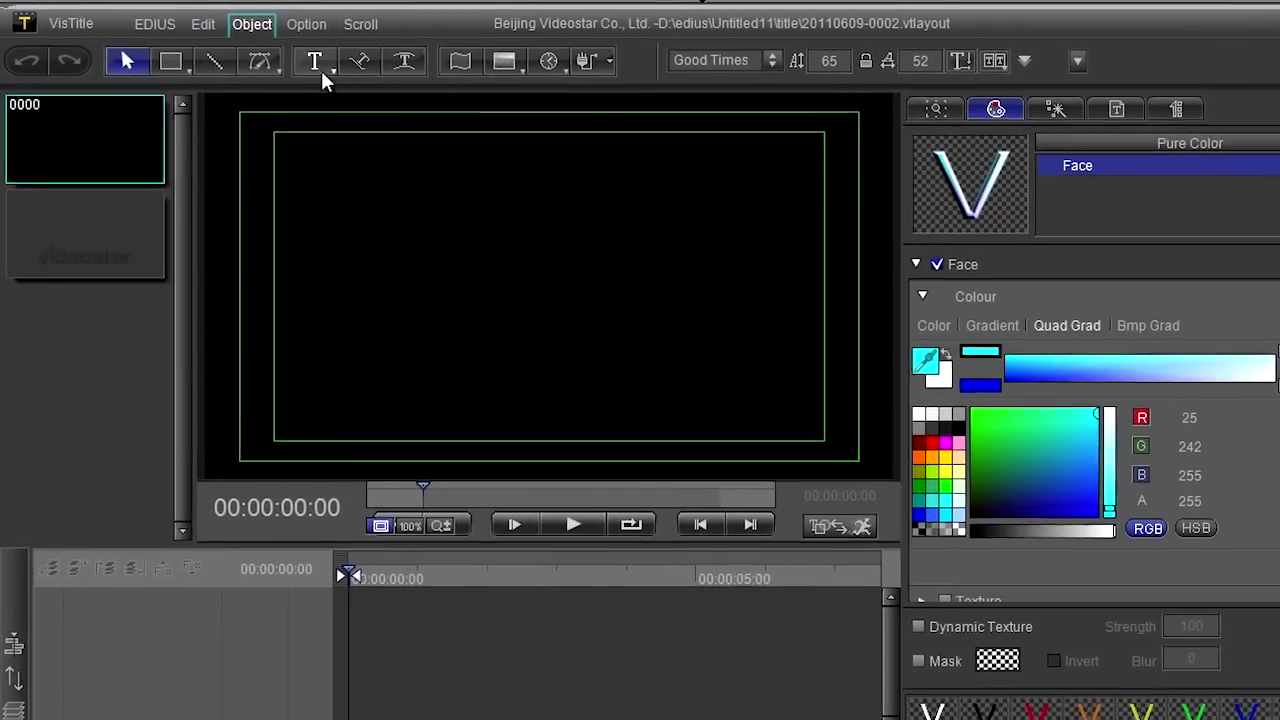
Add a text line reading 'THIS IS VISTITLE' to the canvas.
click(292, 59)
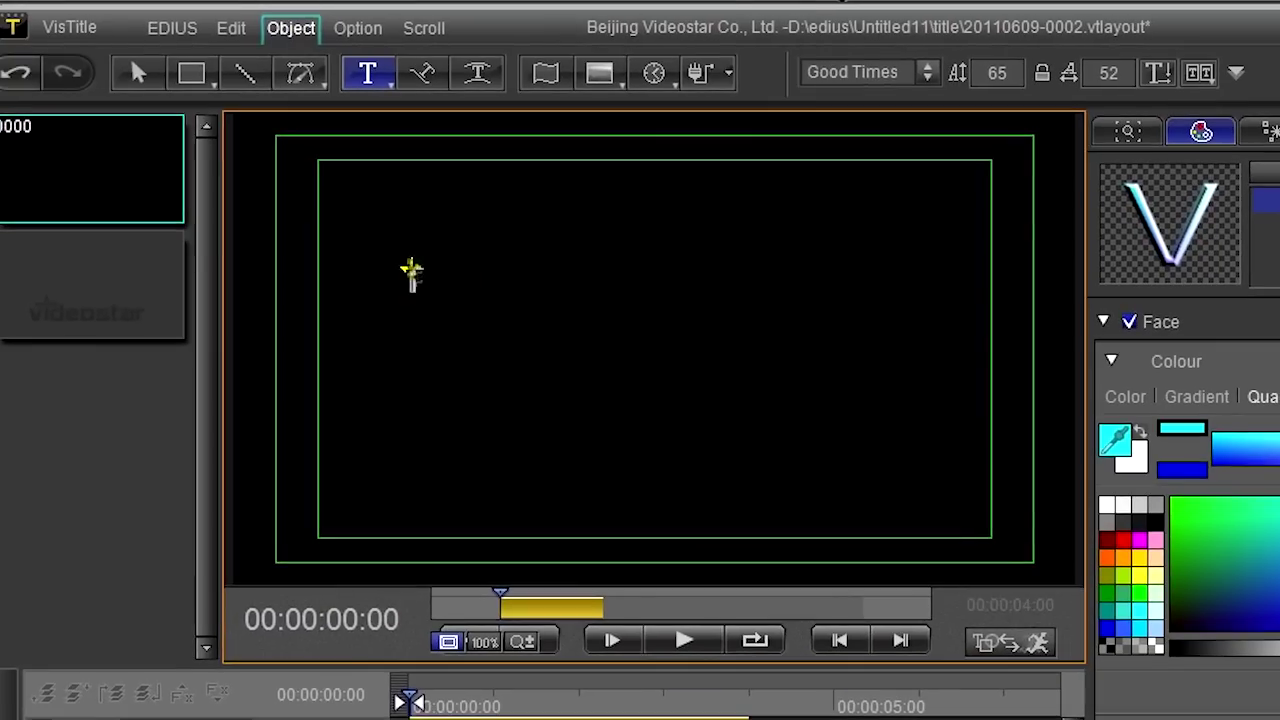
click(411, 268)
text(THIS IS VISTITLE)
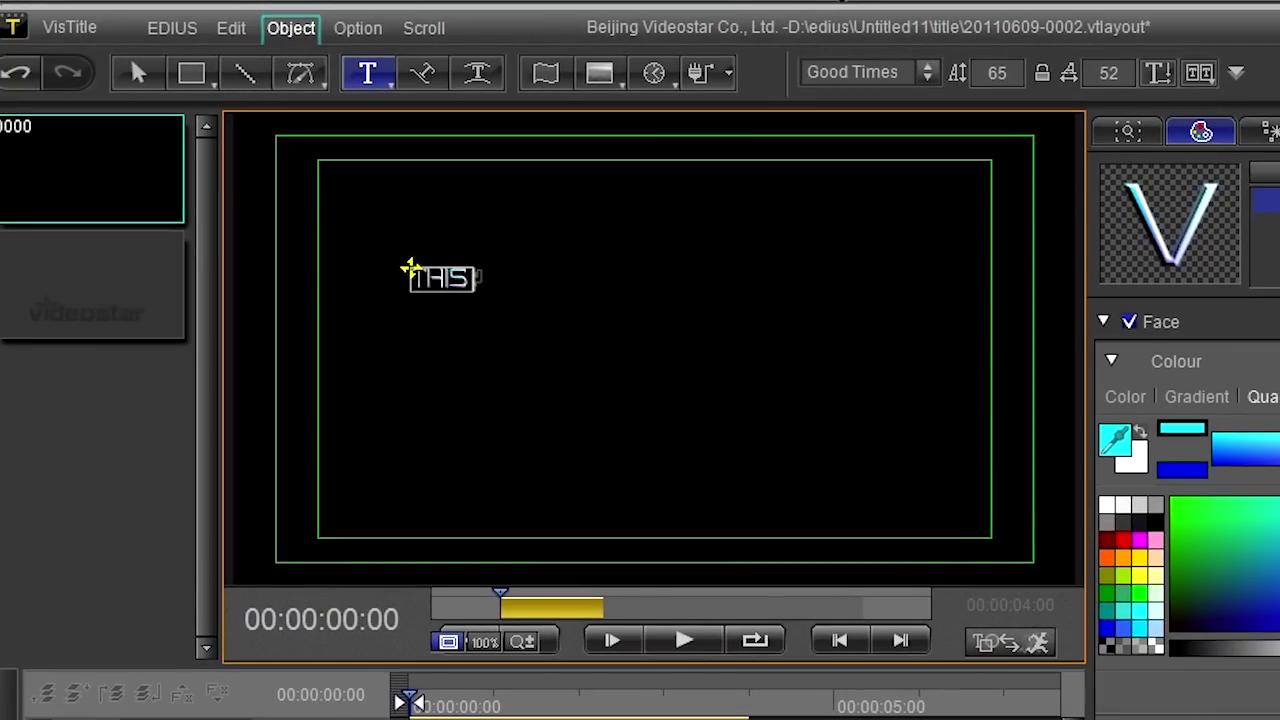
key(Escape)
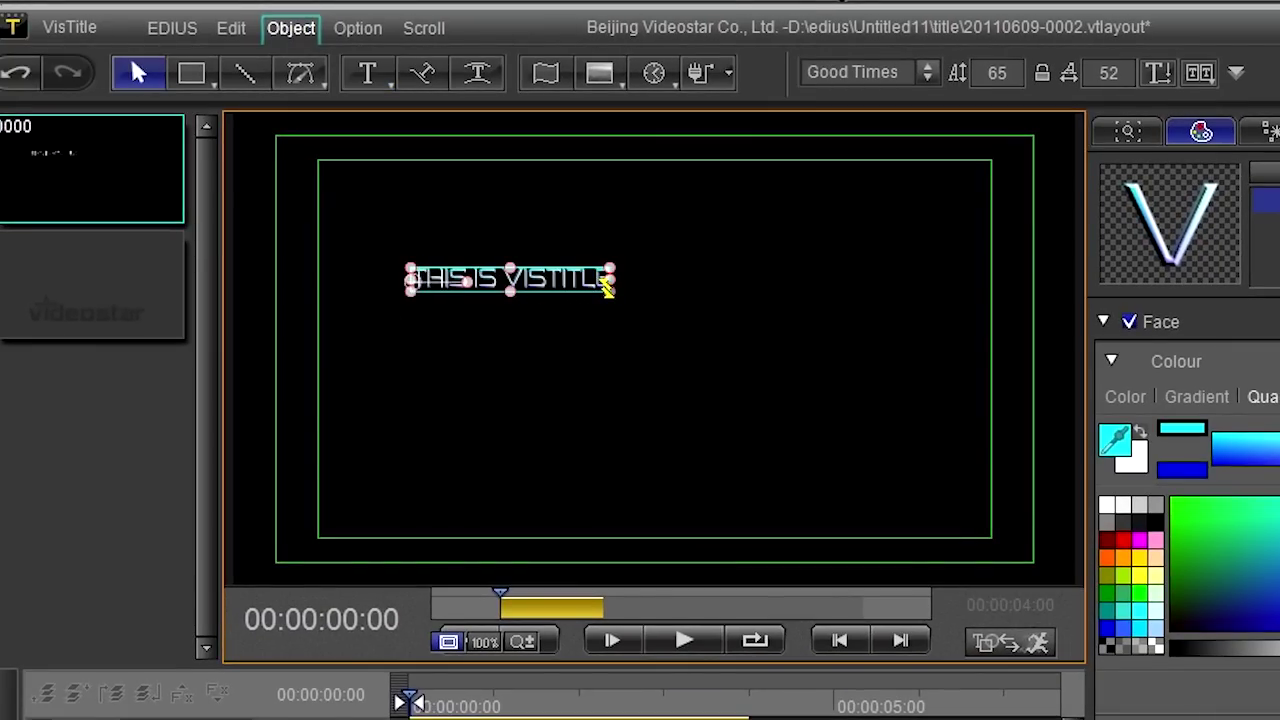
Try Abadi MT and Adobe Heiti Std R, then set the title font to Impact.
click(928, 72)
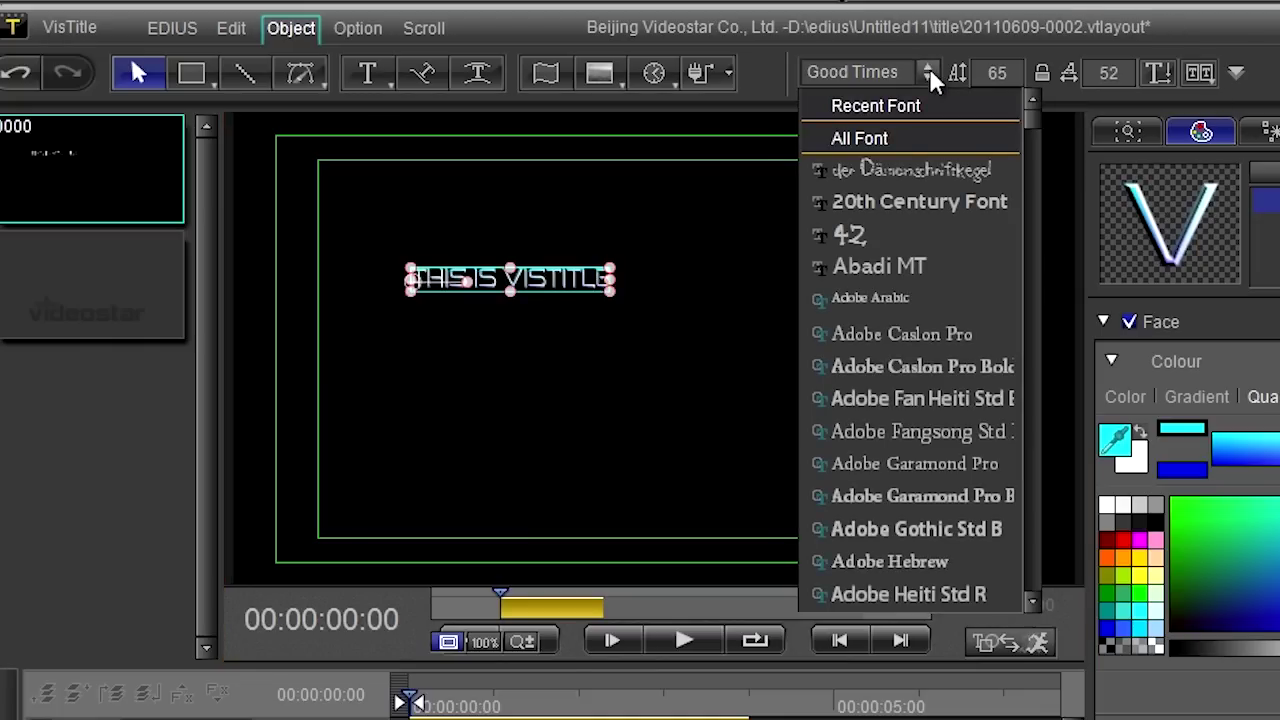
click(918, 266)
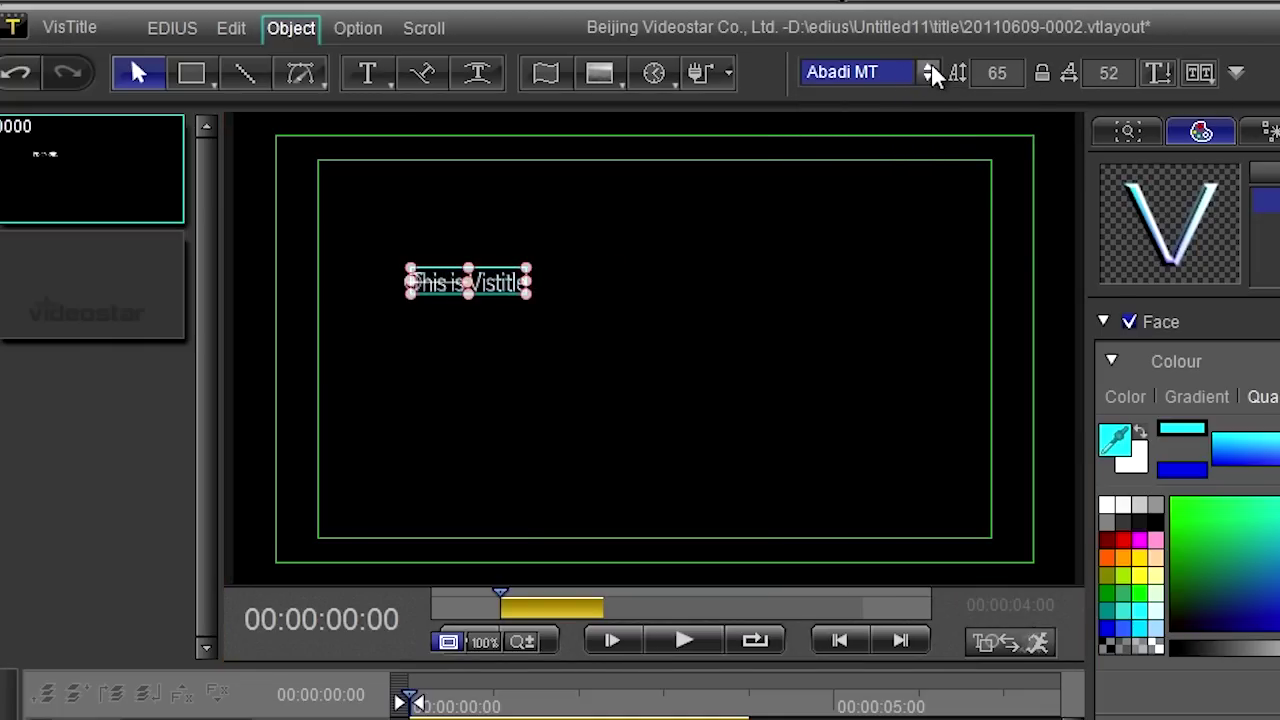
click(928, 72)
click(976, 598)
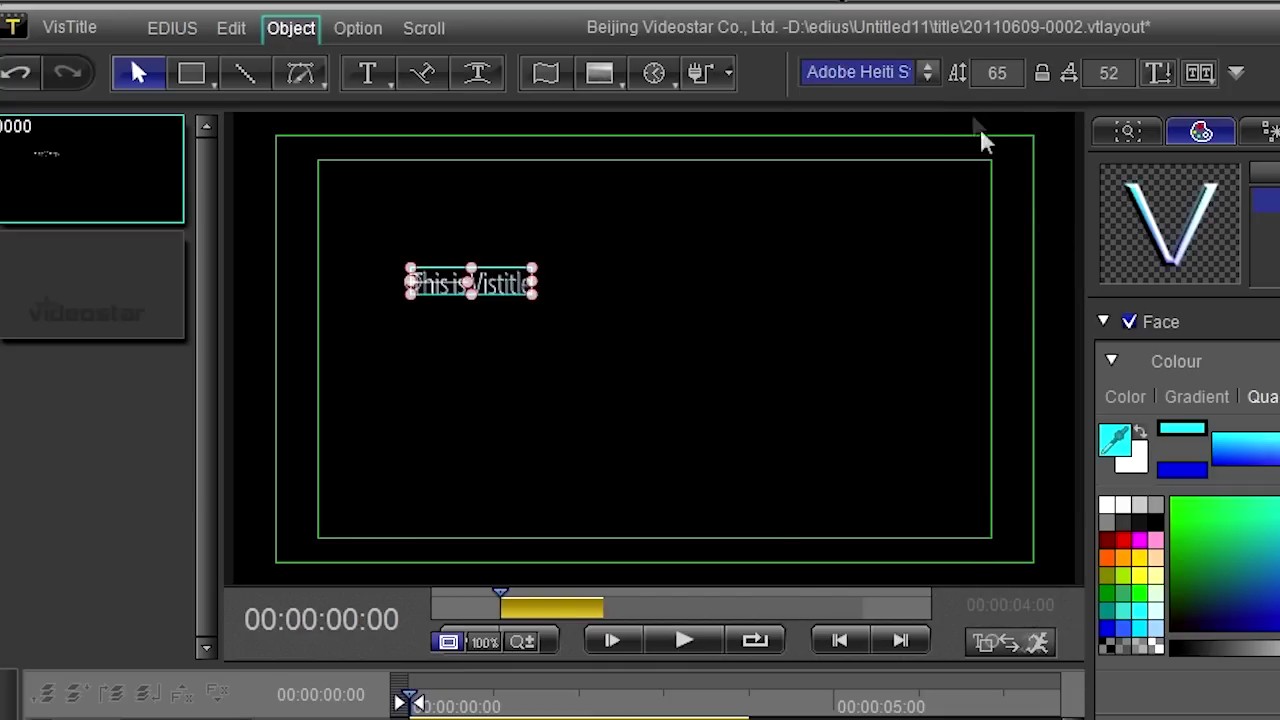
click(928, 72)
scroll(1023, 240, down, 15)
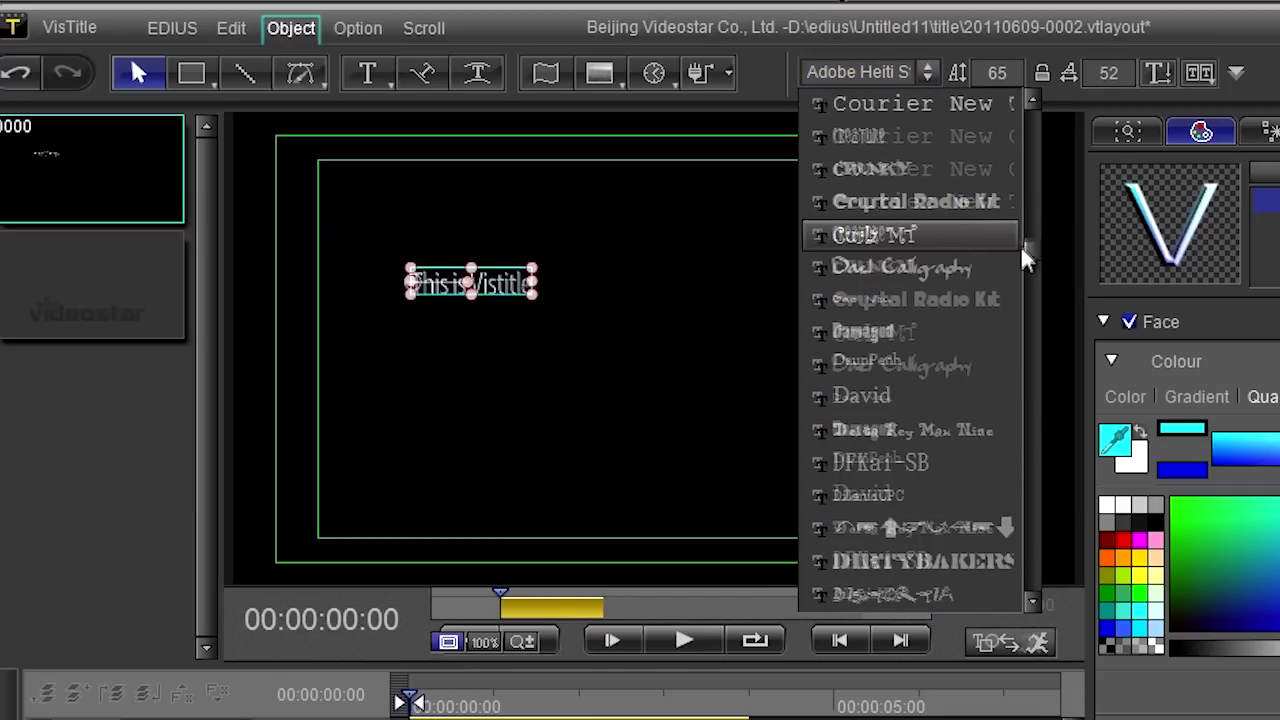
drag(1025, 262, 1024, 331)
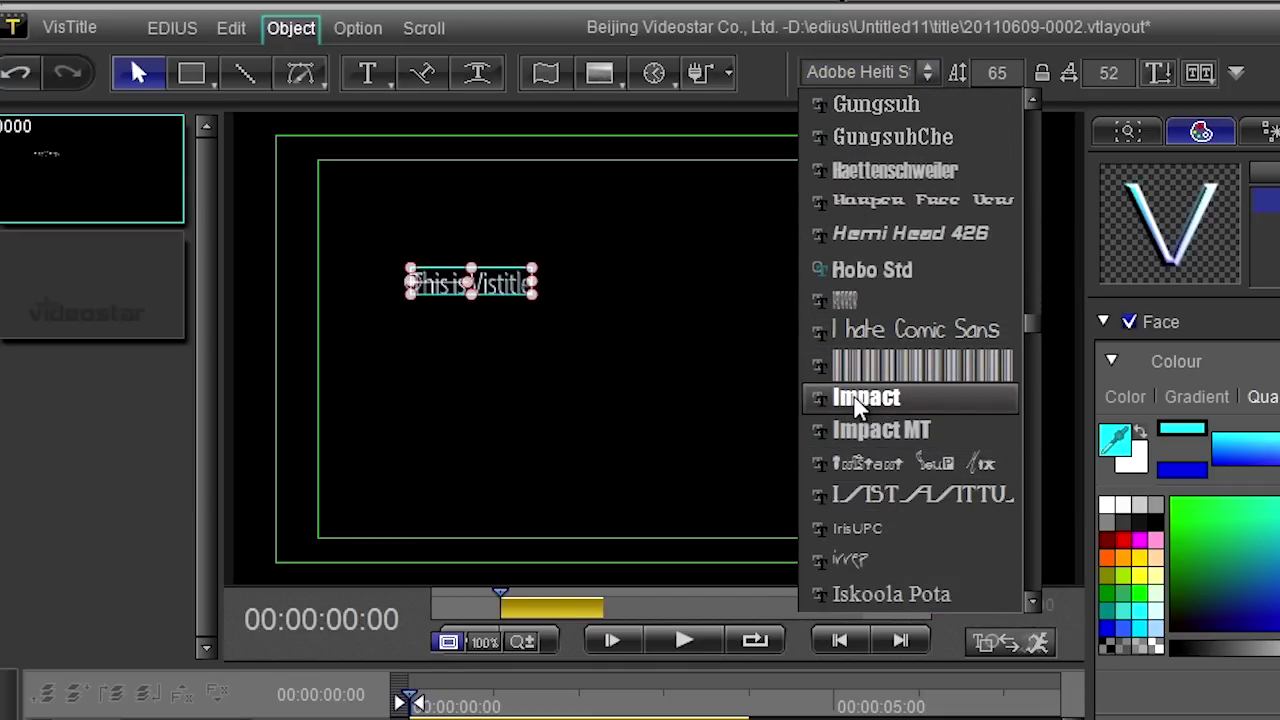
click(857, 401)
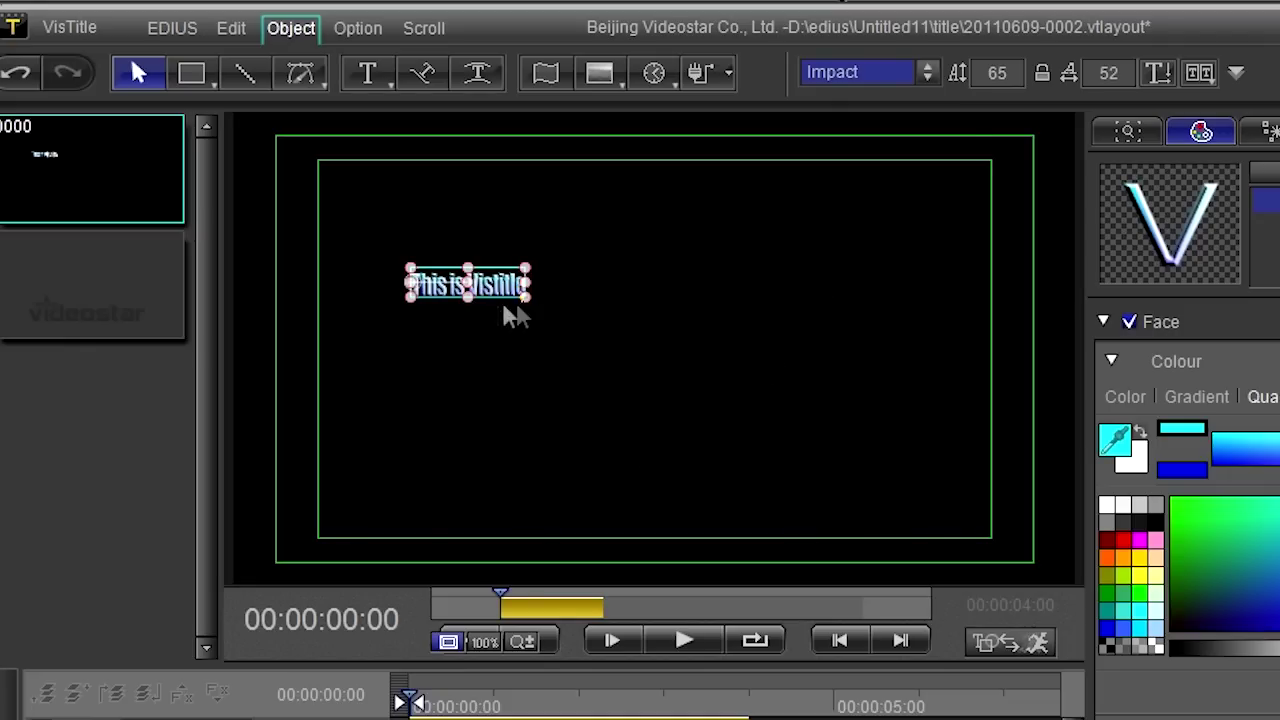
Enlarge and reposition the title, then apply the blue gradient Classic Style preset.
drag(494, 280, 700, 440)
drag(1100, 80, 1079, 99)
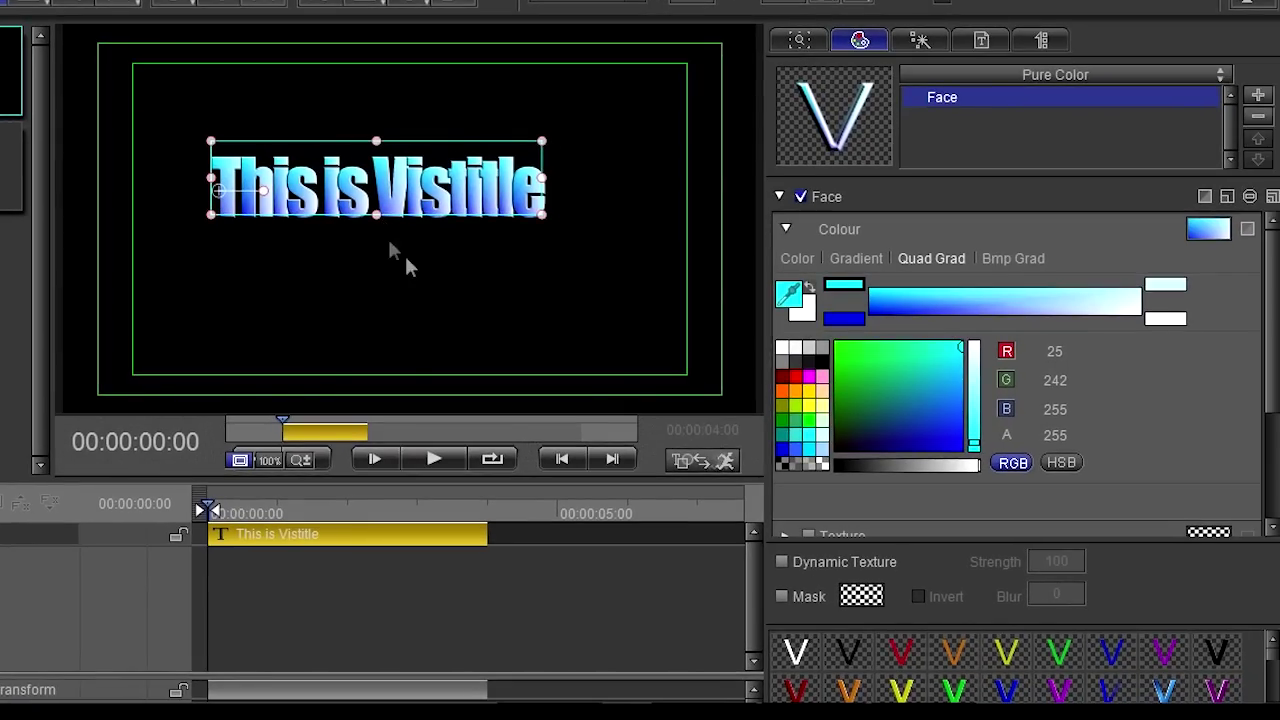
drag(434, 203, 444, 226)
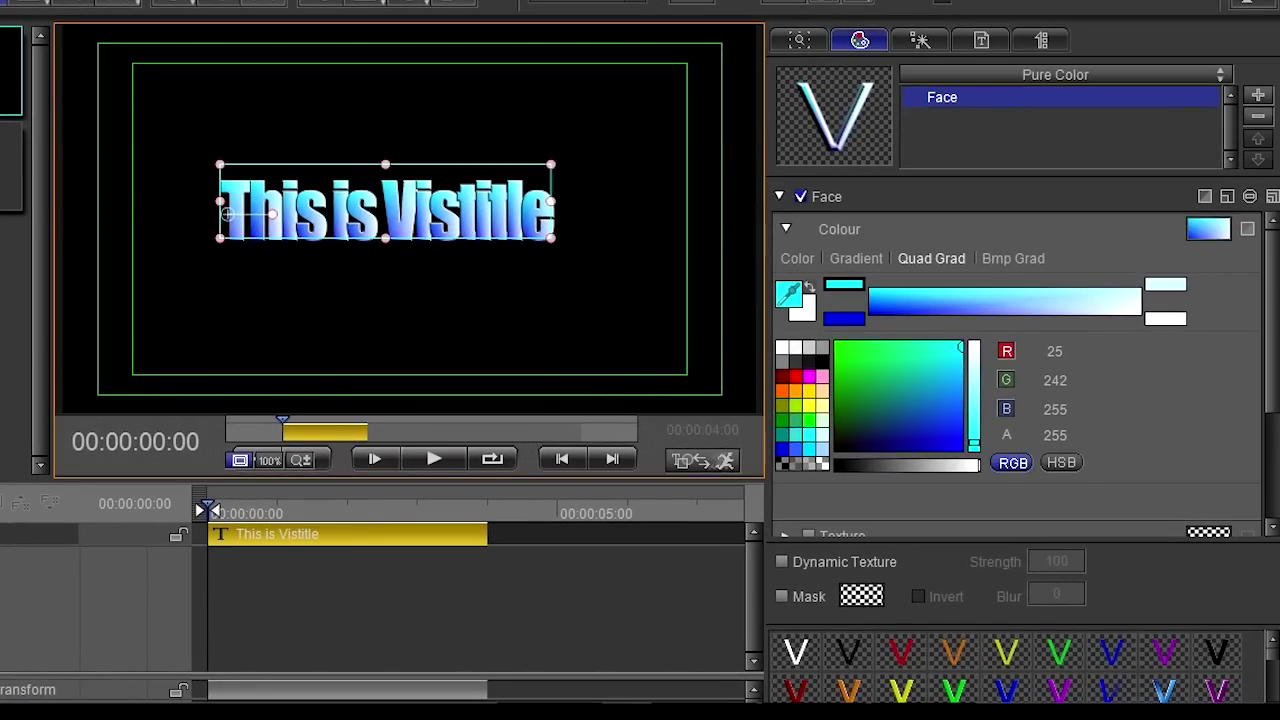
click(792, 652)
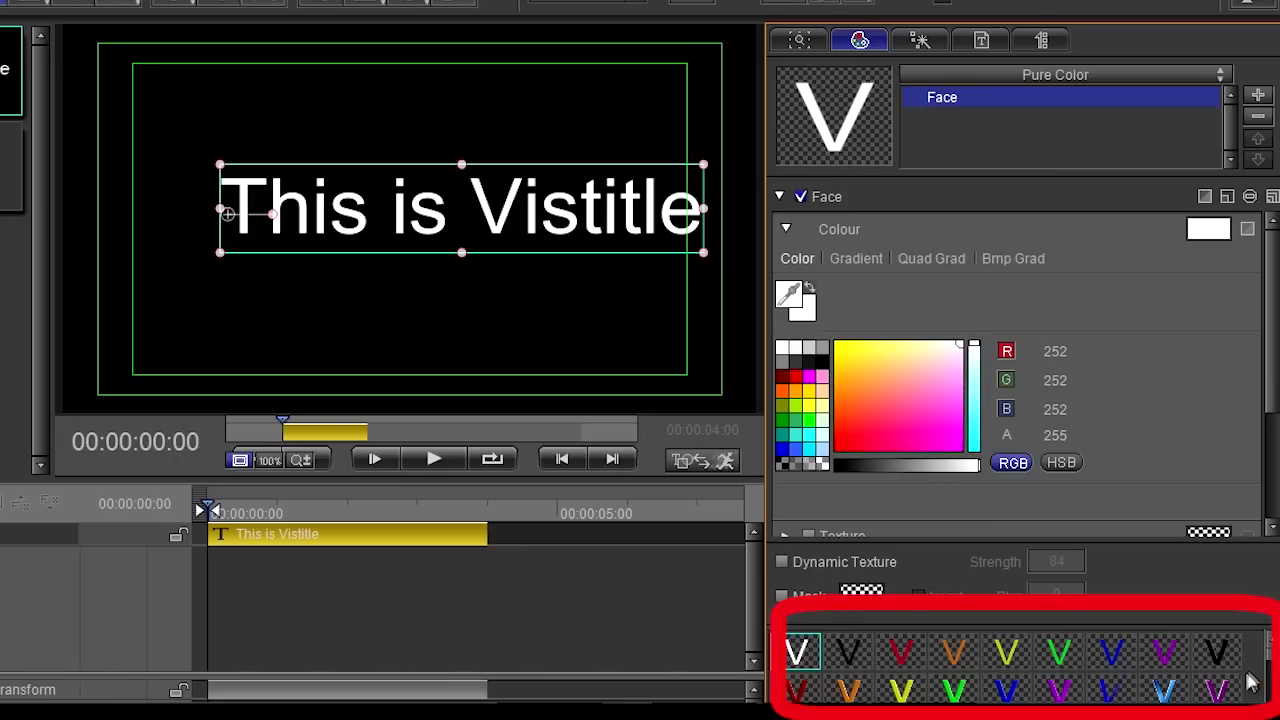
click(900, 652)
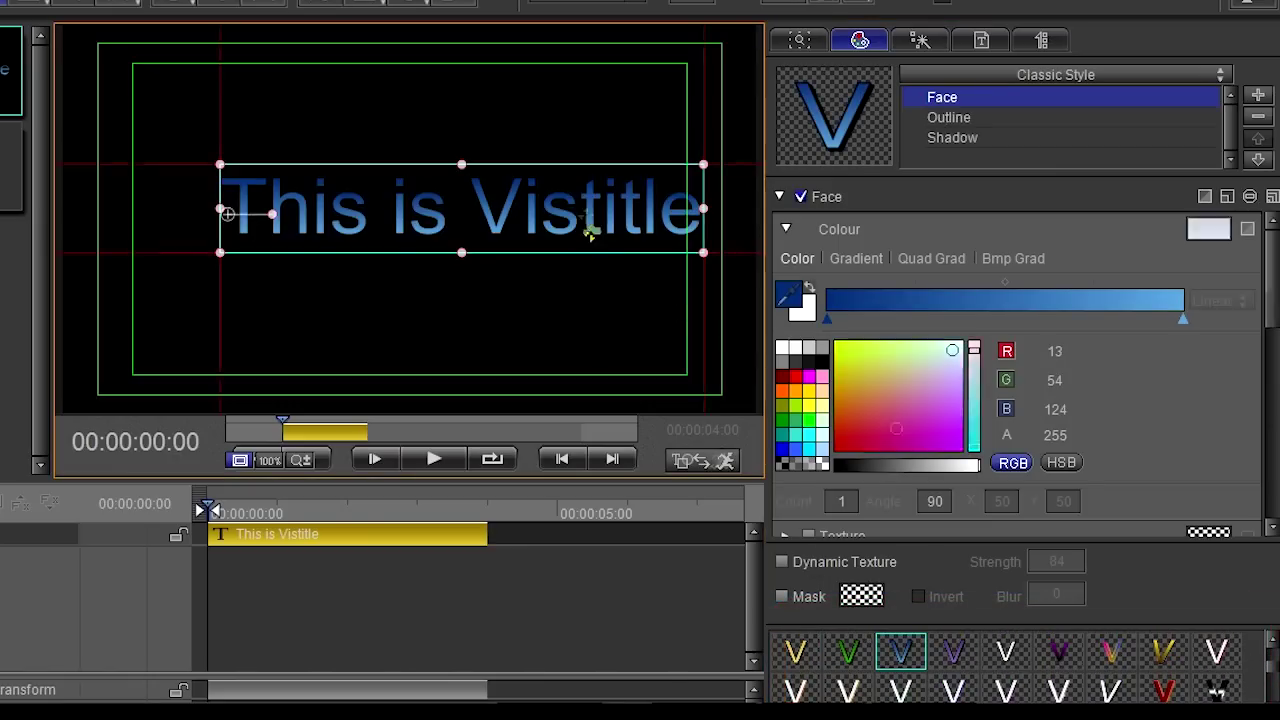
drag(572, 207, 527, 207)
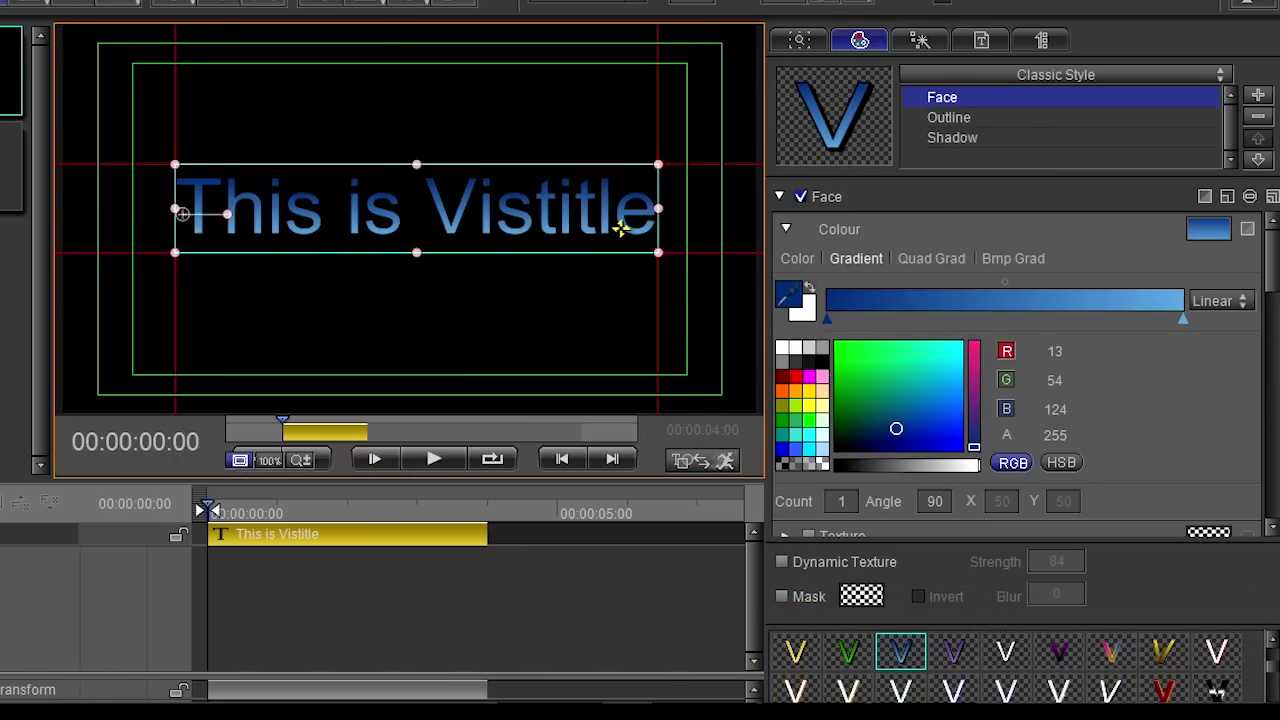
Set the title font back to Impact and shift the text into position.
click(660, 4)
scroll(720, 30, down, 15)
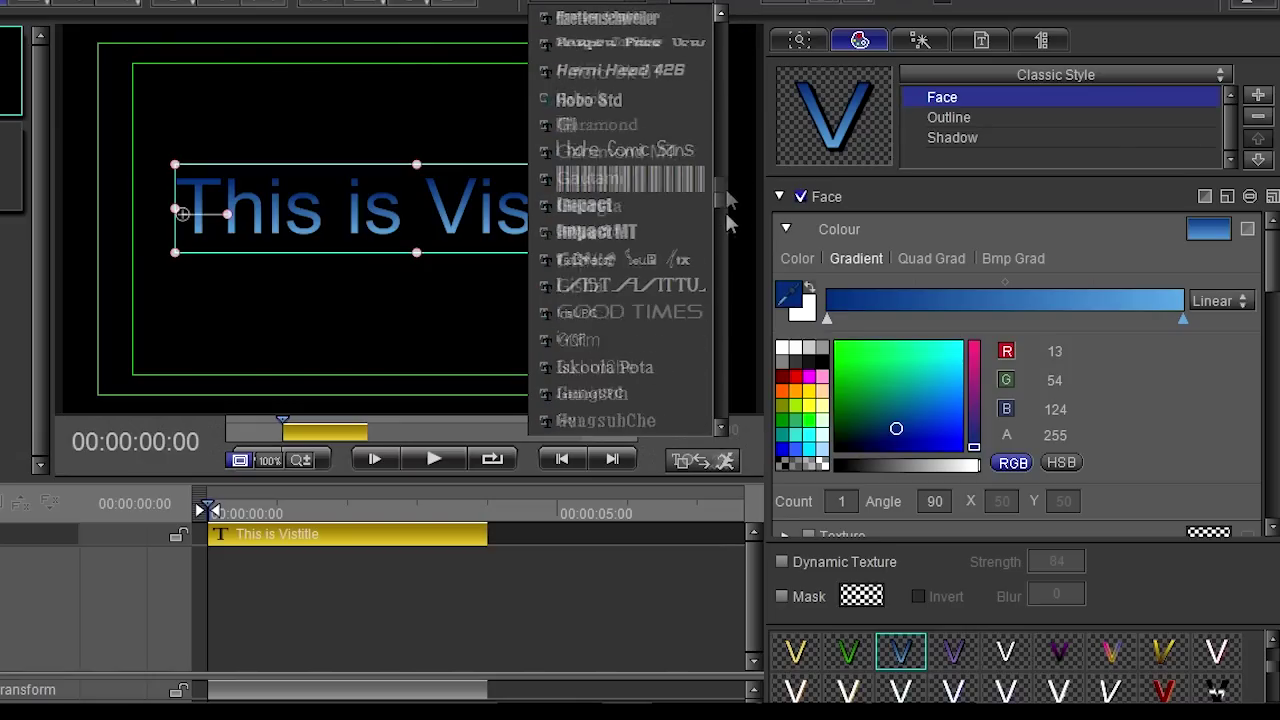
click(560, 70)
drag(410, 192, 457, 194)
Centre the title on screen, then nudge it slightly left and lower.
right_click(459, 196)
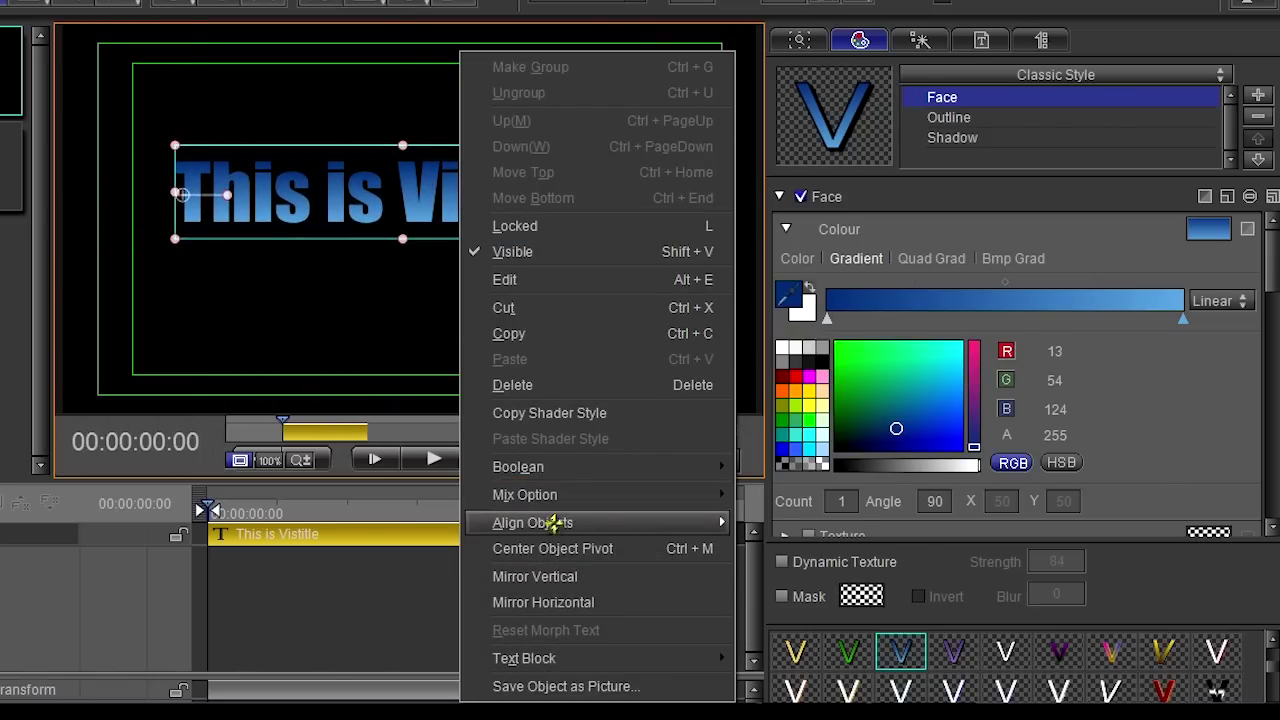
mouse_move(553, 526)
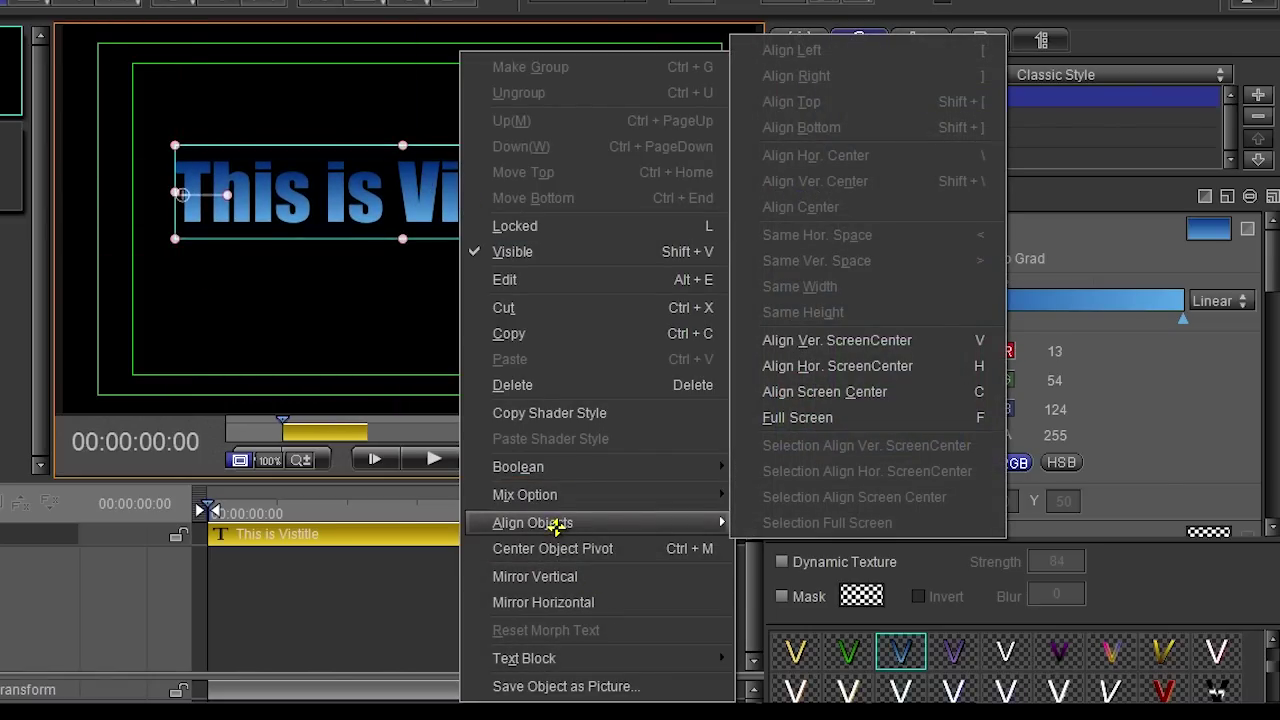
click(974, 391)
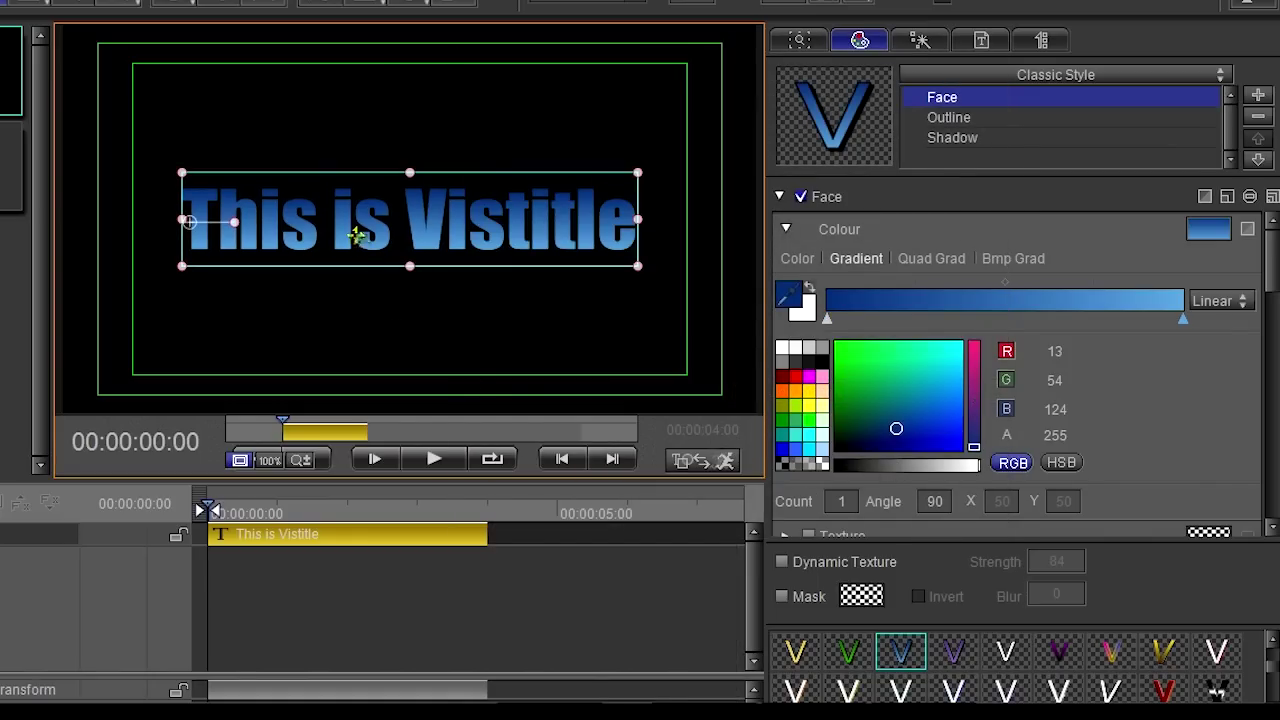
drag(357, 235, 332, 214)
Review the Face, Outline and Shadow style layers and the add-layer list.
click(912, 100)
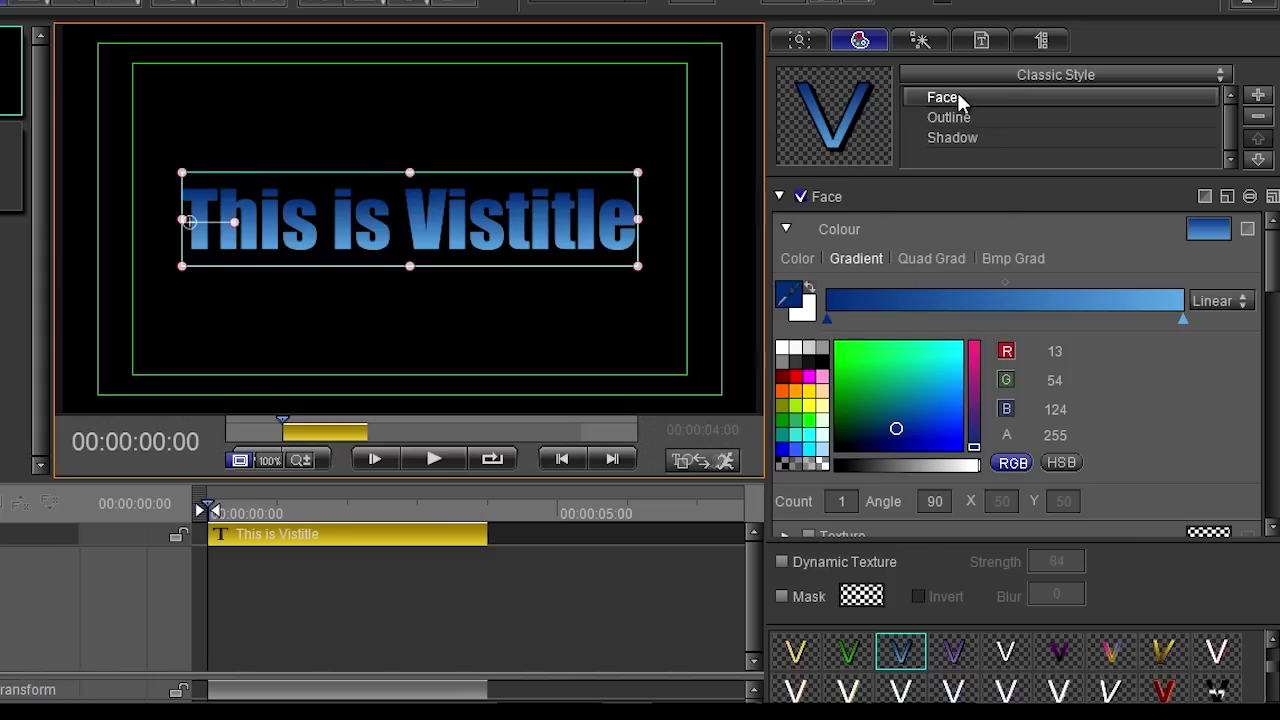
click(937, 96)
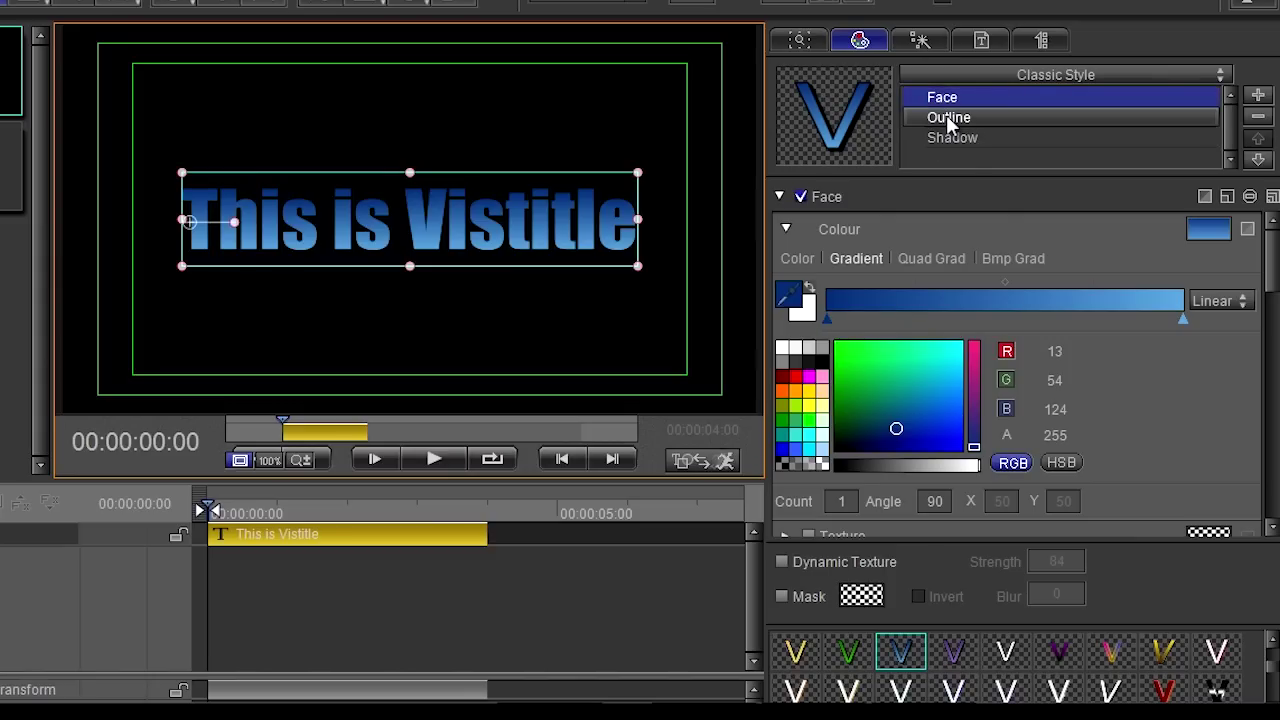
click(947, 118)
click(952, 138)
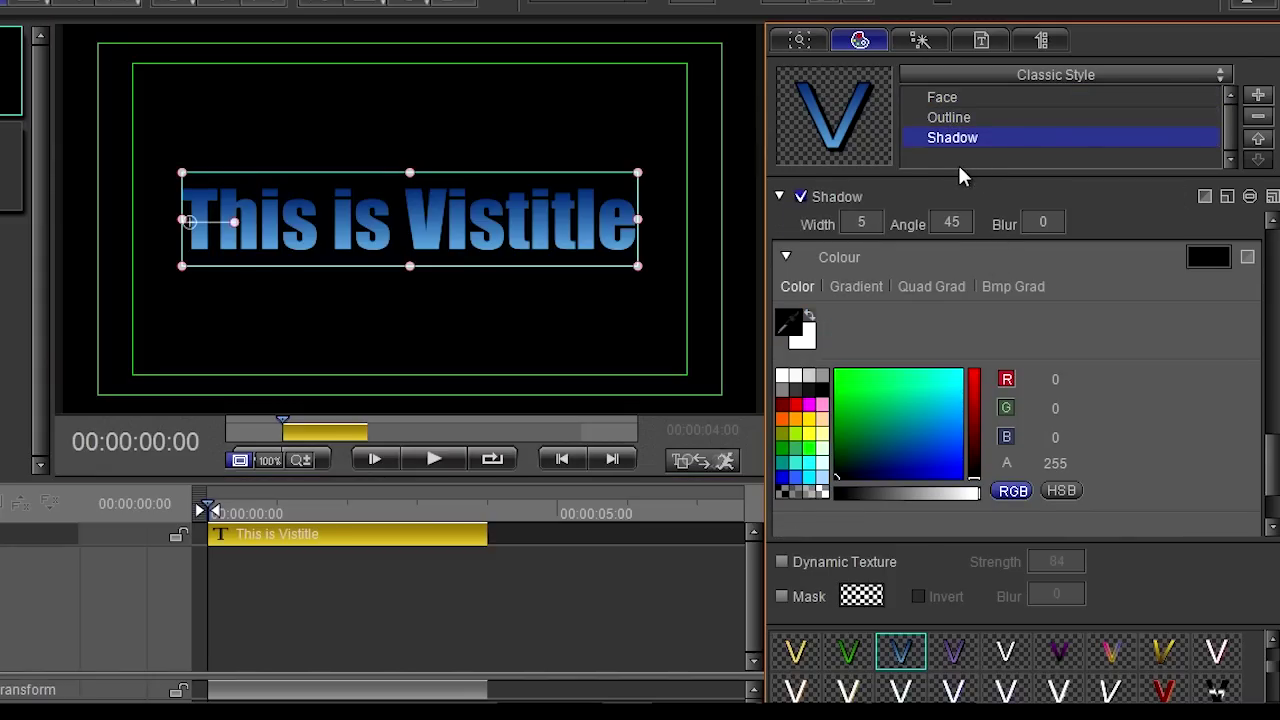
click(1258, 96)
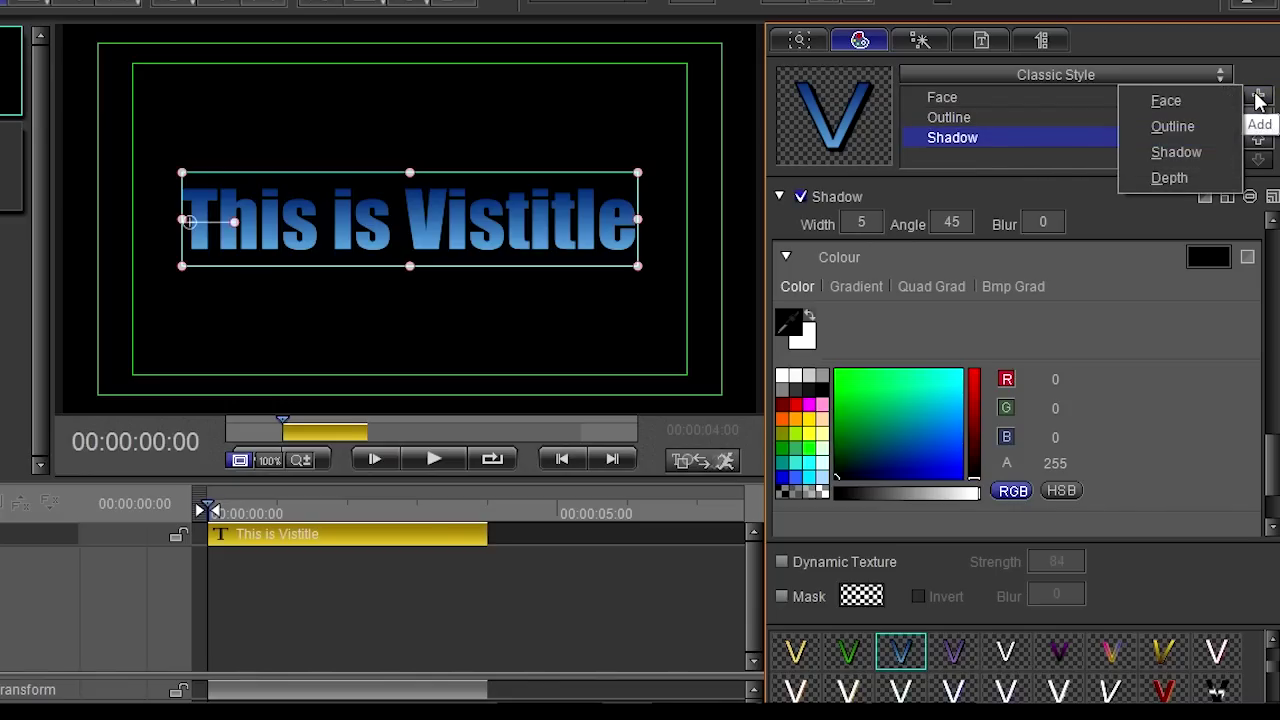
click(1013, 138)
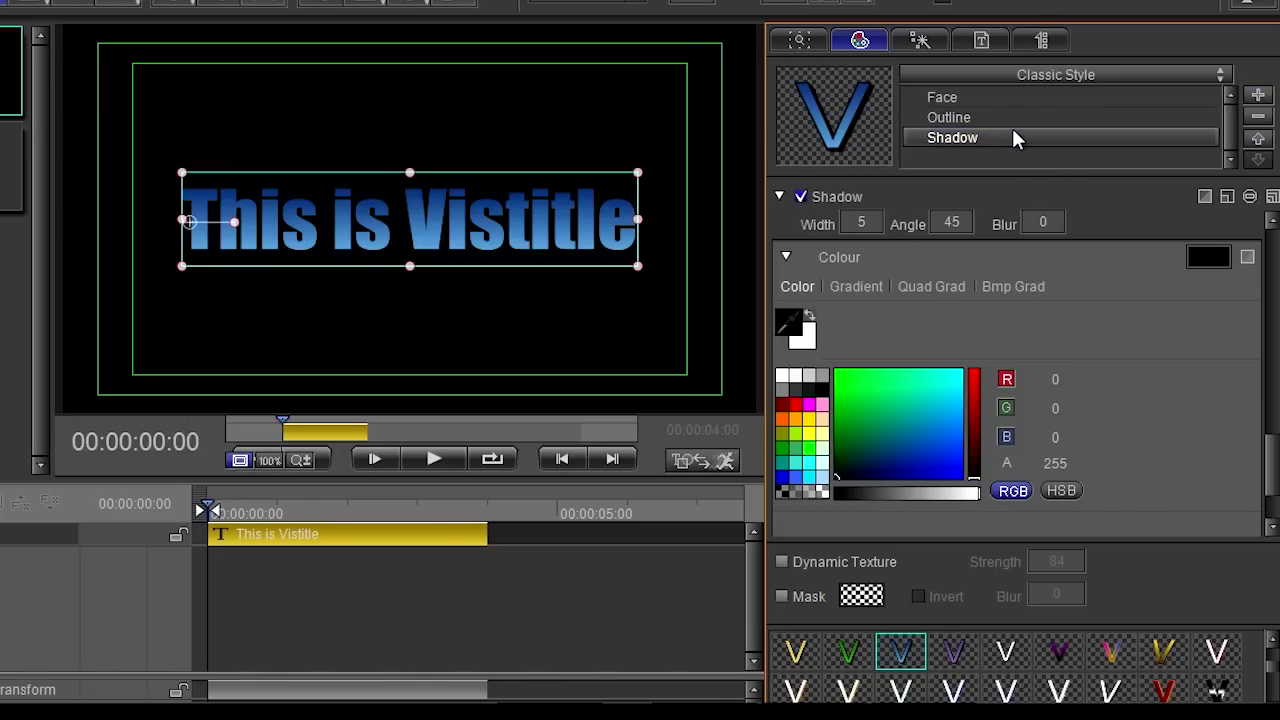
click(935, 140)
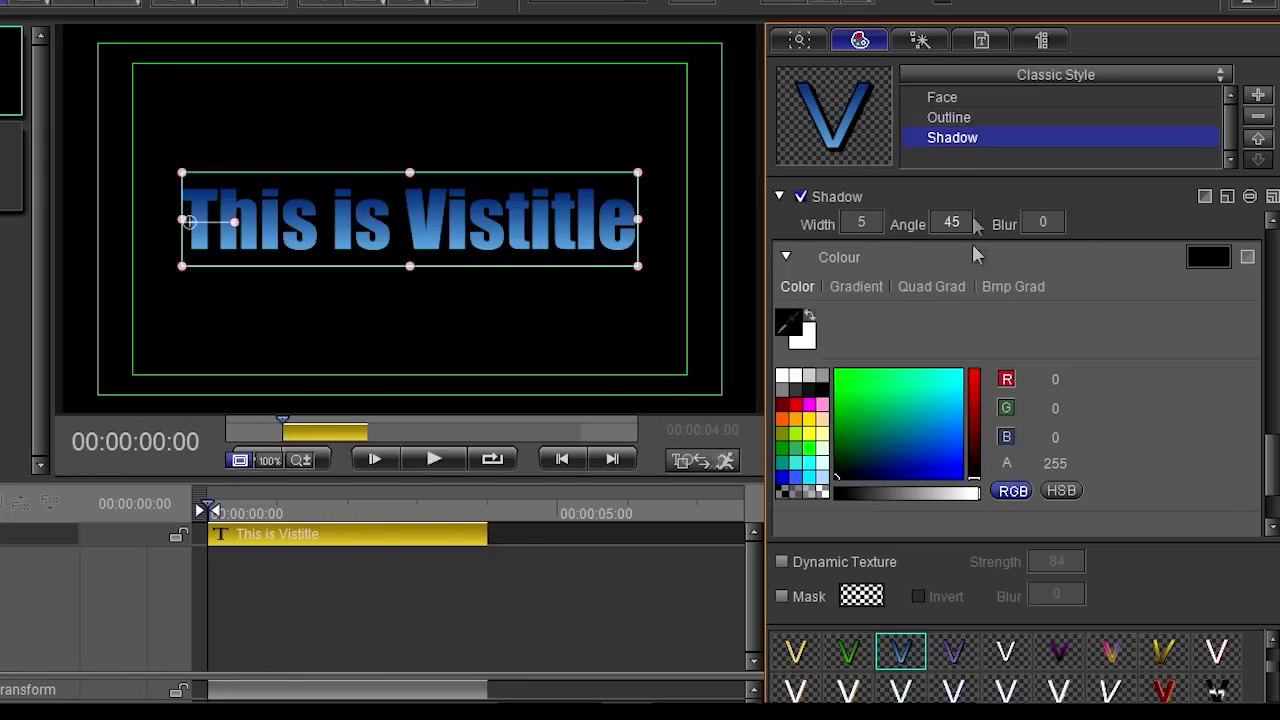
Select the Face layer and change its fill type.
click(942, 97)
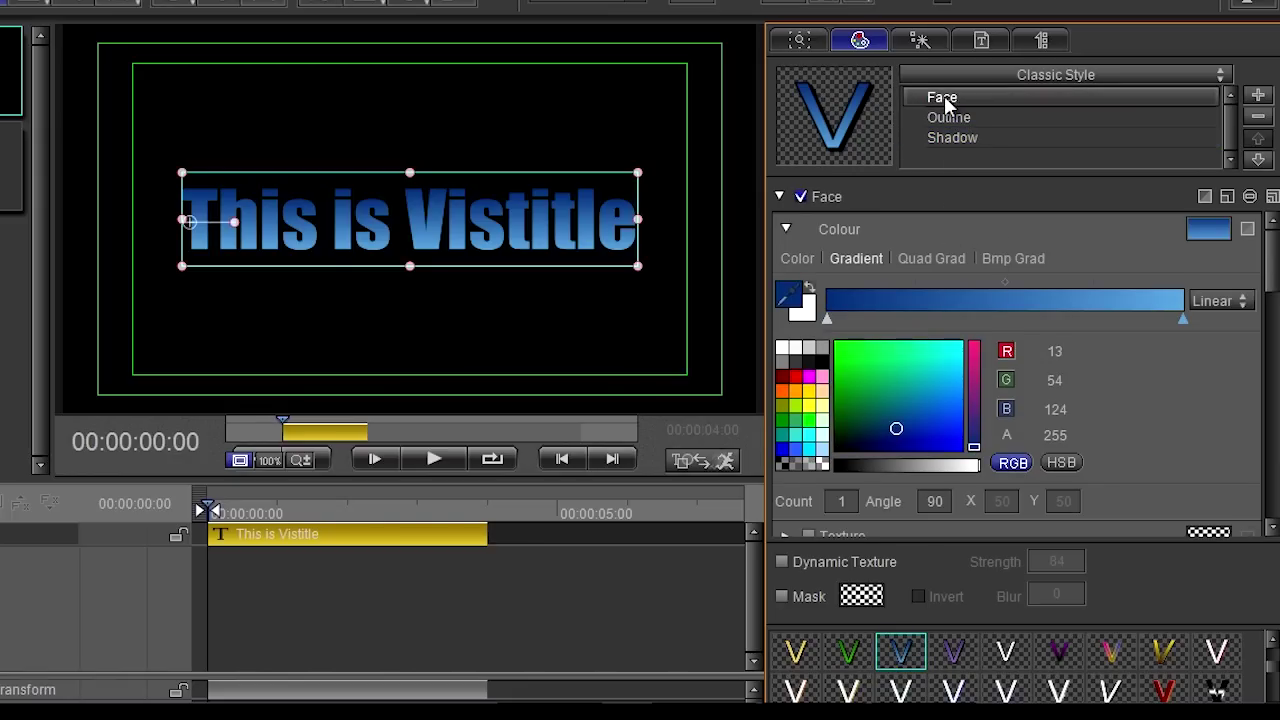
click(1013, 258)
mouse_move(1273, 245)
mouse_down()
mouse_move(1273, 330)
mouse_move(1273, 245)
mouse_up()
Give the face a linear gradient with an added cyan-blue colour stop.
click(798, 258)
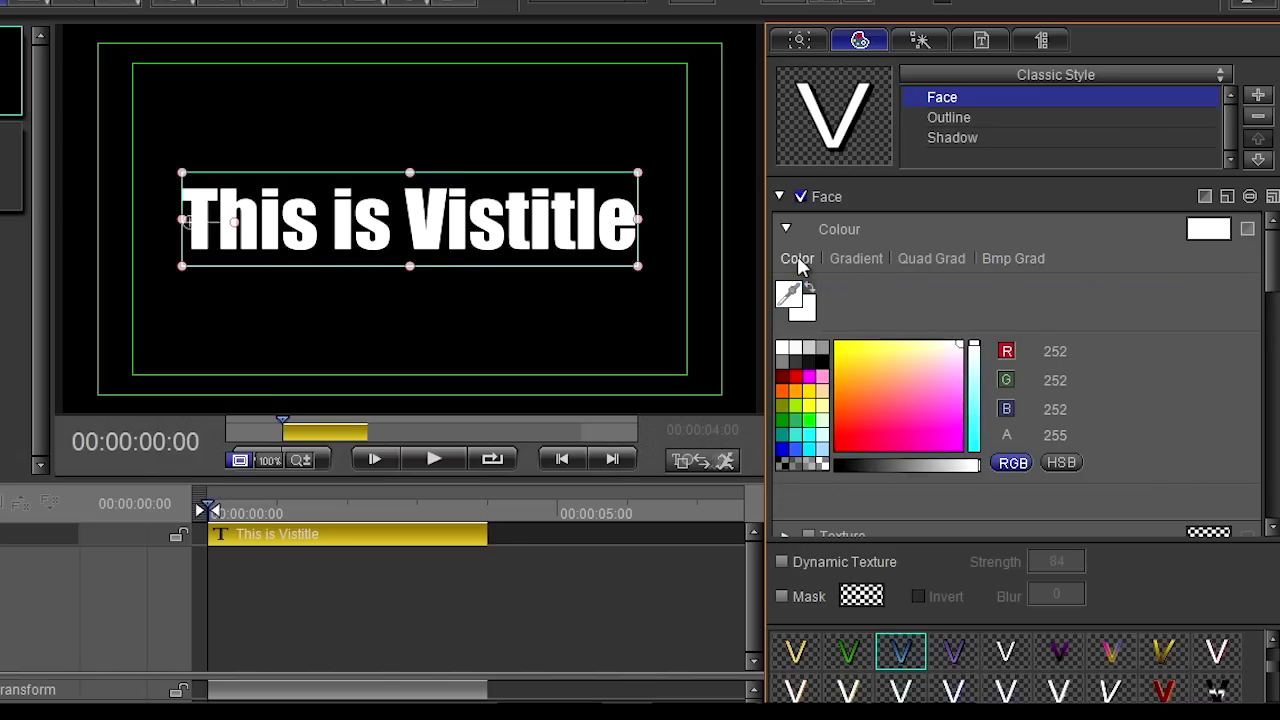
click(856, 258)
click(930, 259)
click(1011, 258)
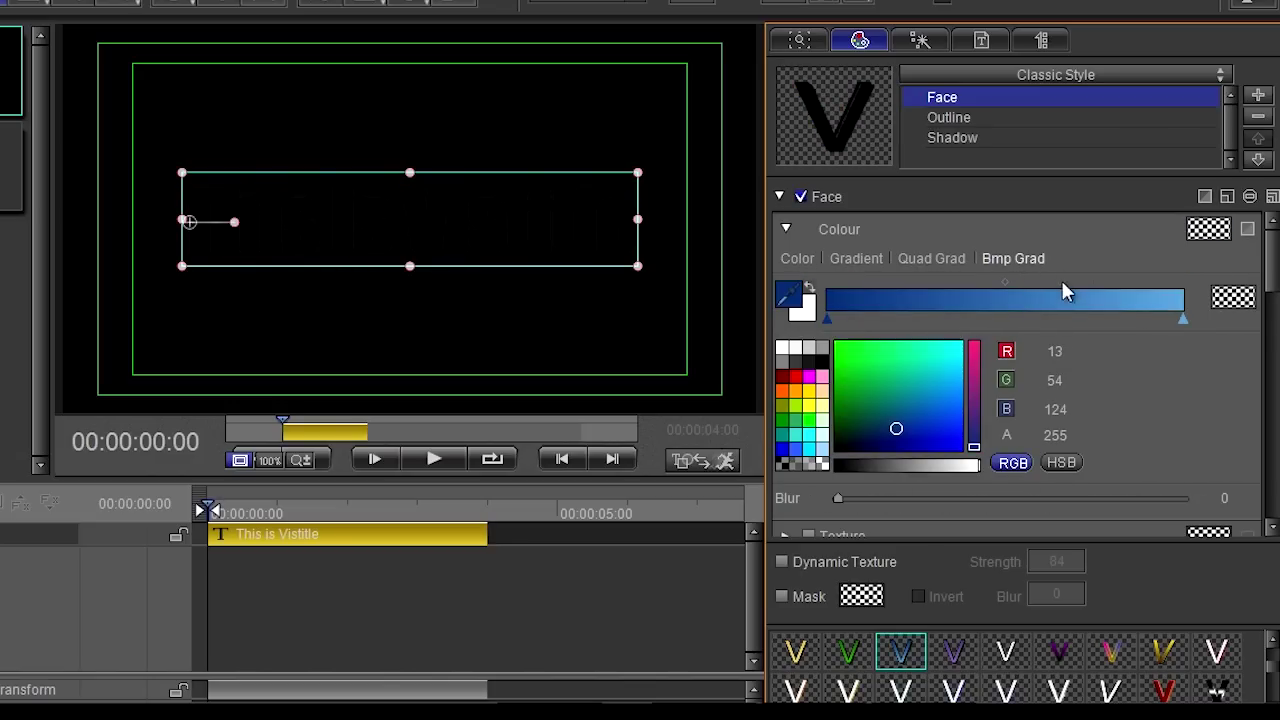
click(867, 261)
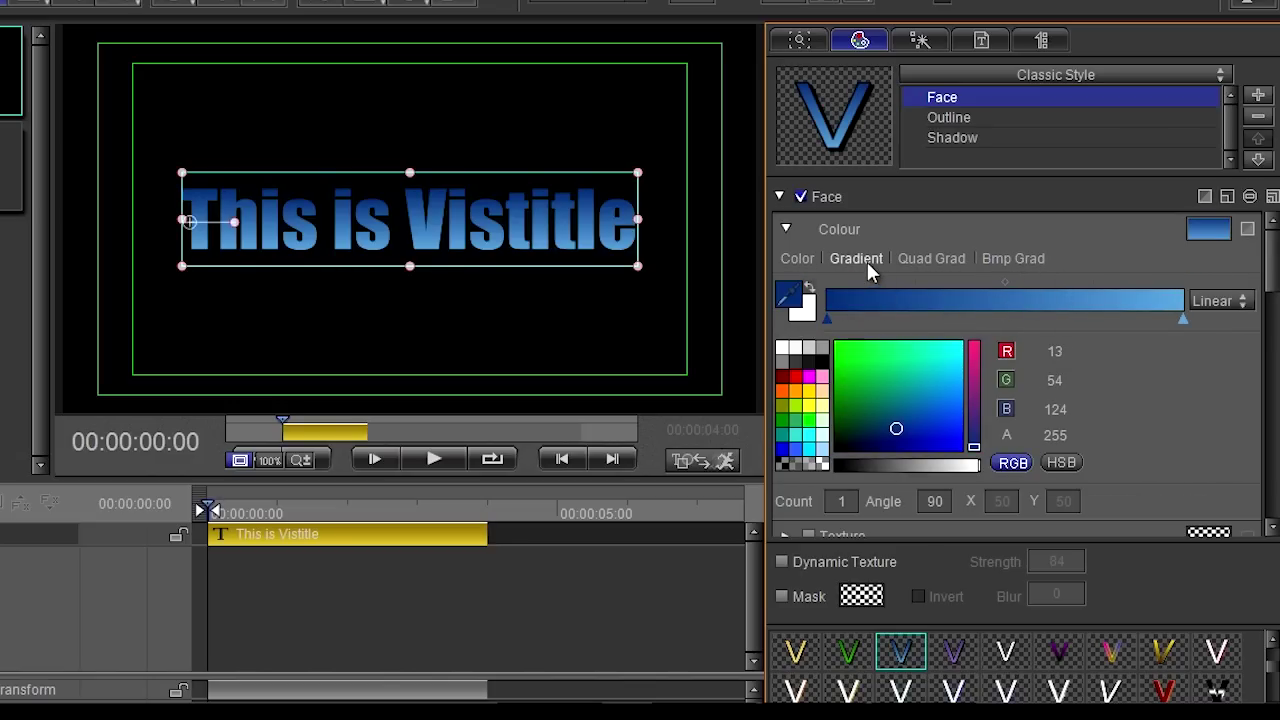
click(985, 314)
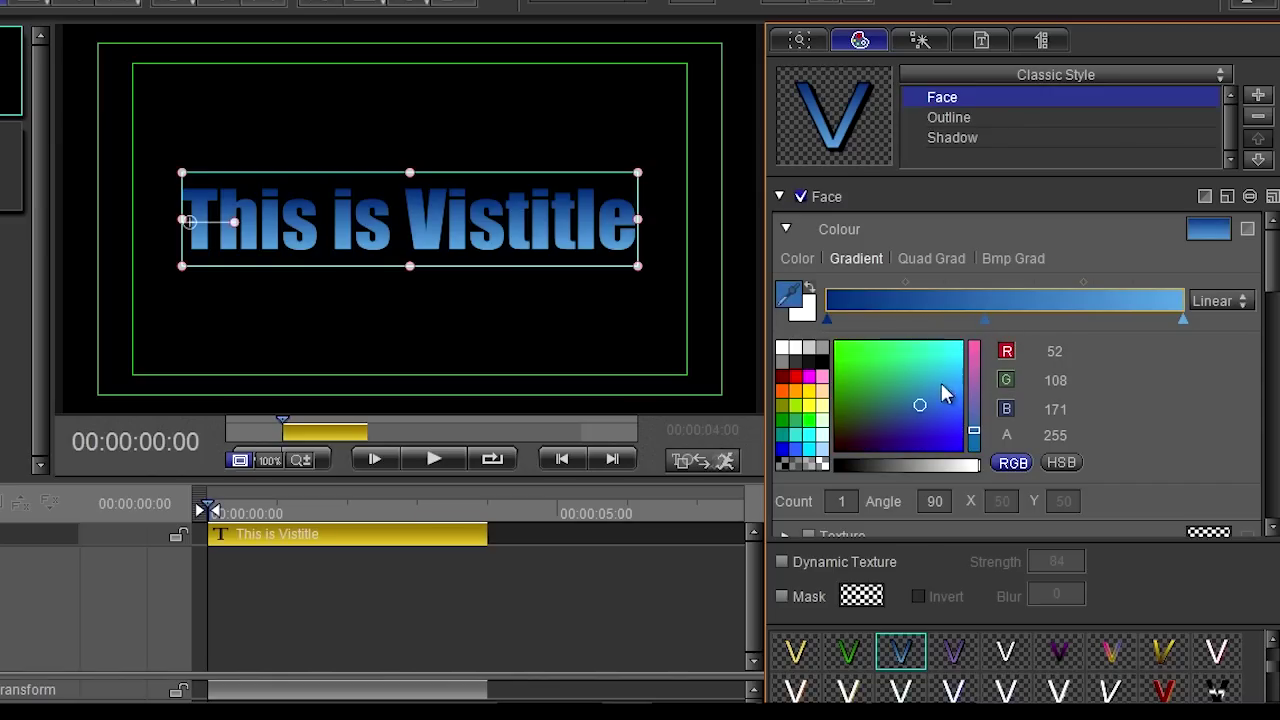
drag(925, 410, 957, 358)
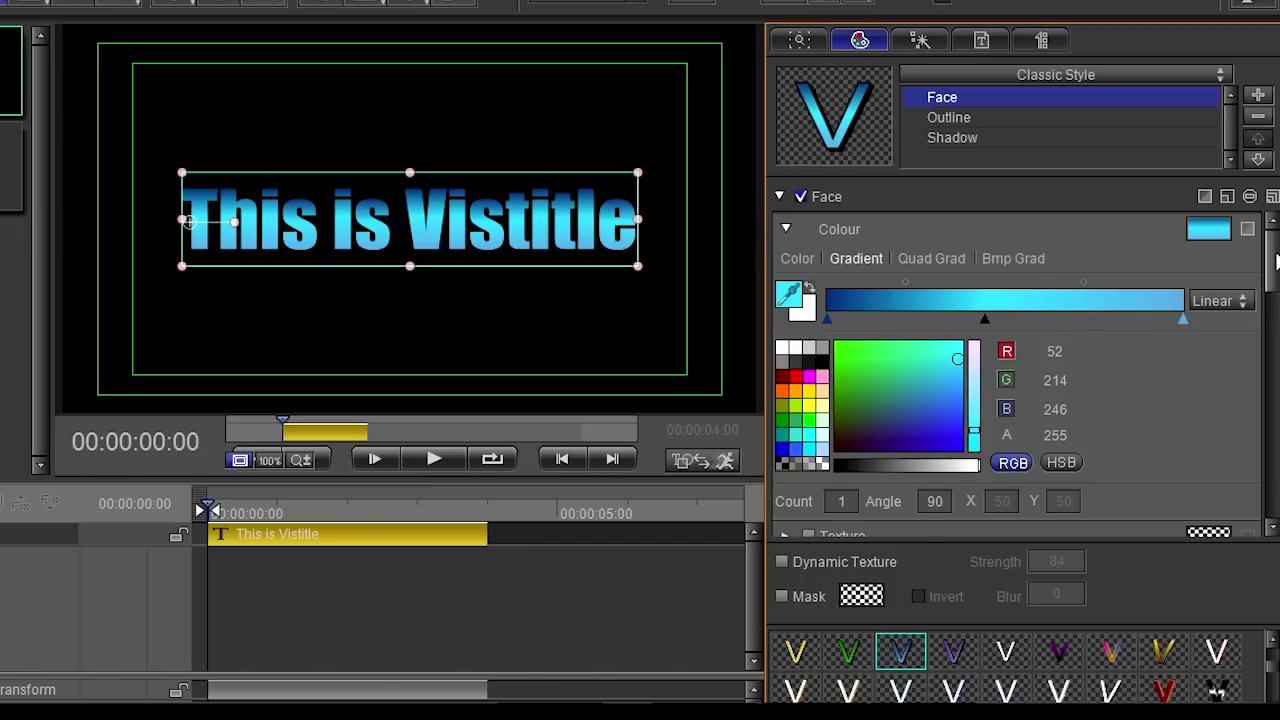
drag(1276, 262, 1276, 305)
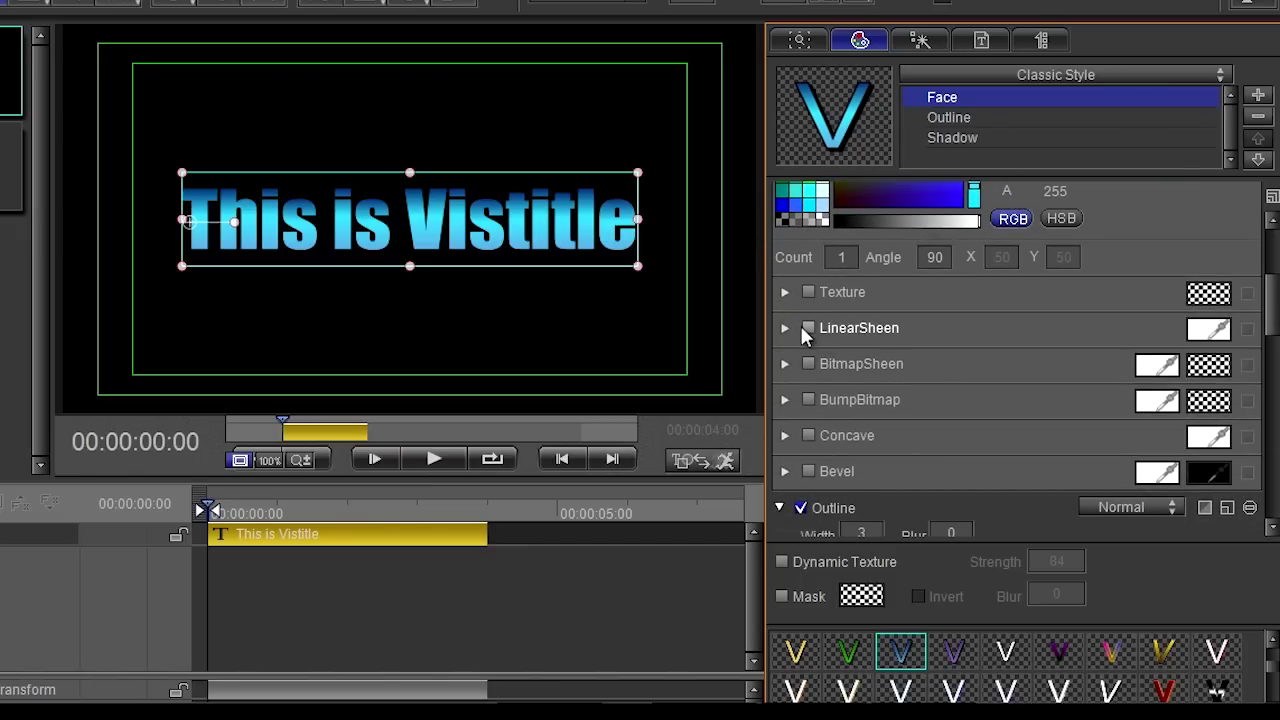
Turn on Bevel for the title face.
click(808, 471)
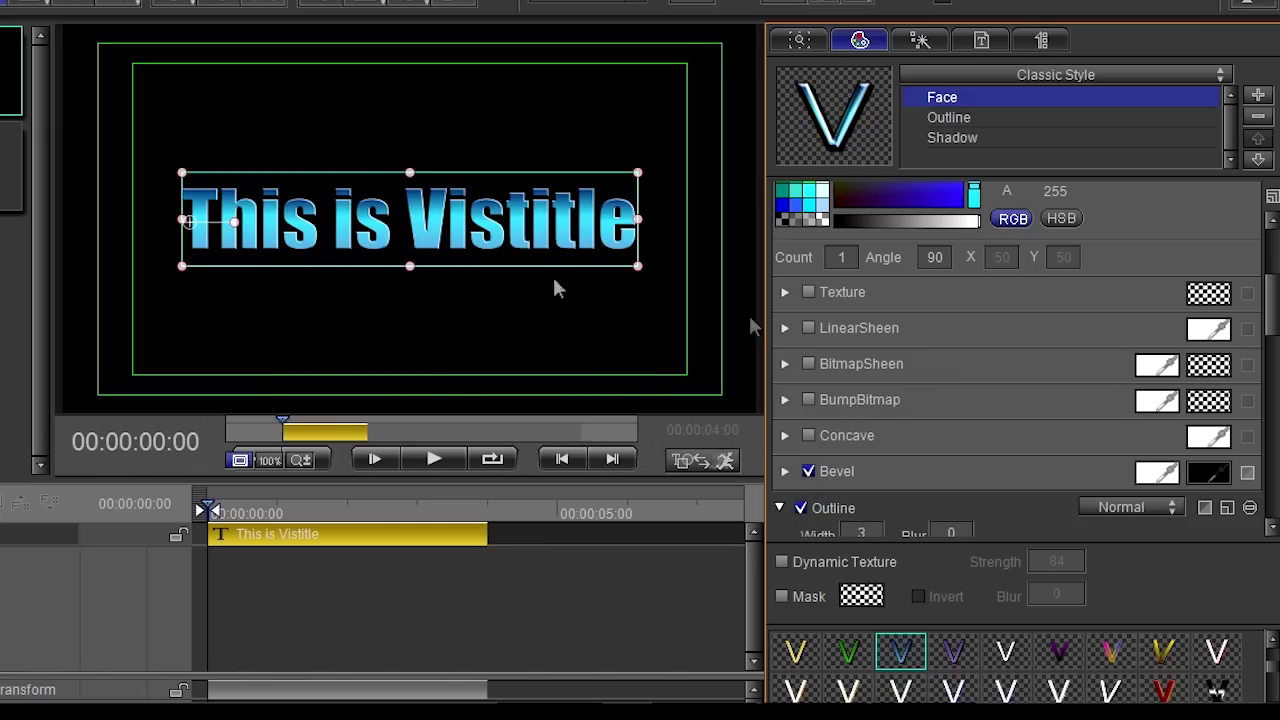
scroll(1015, 360, down, 5)
scroll(893, 312, up, 1)
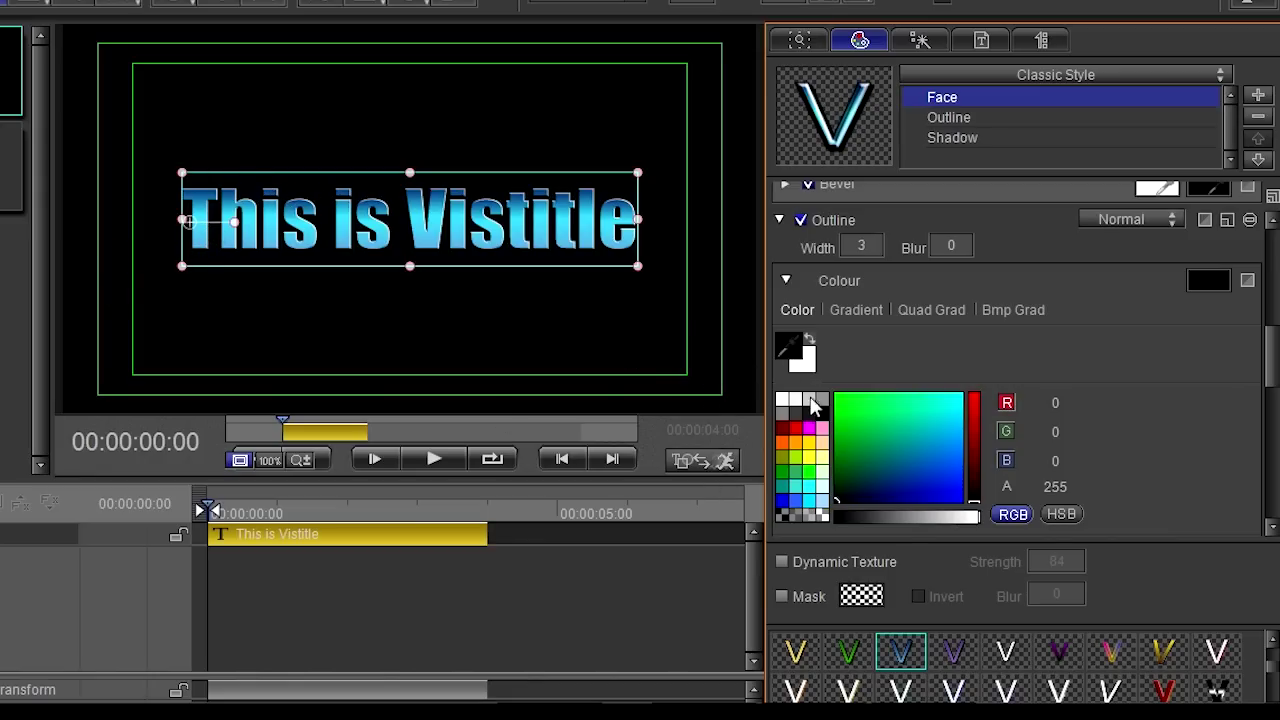
Keep the outline colour black after trying a light swatch, then collapse Colour.
click(791, 402)
click(824, 412)
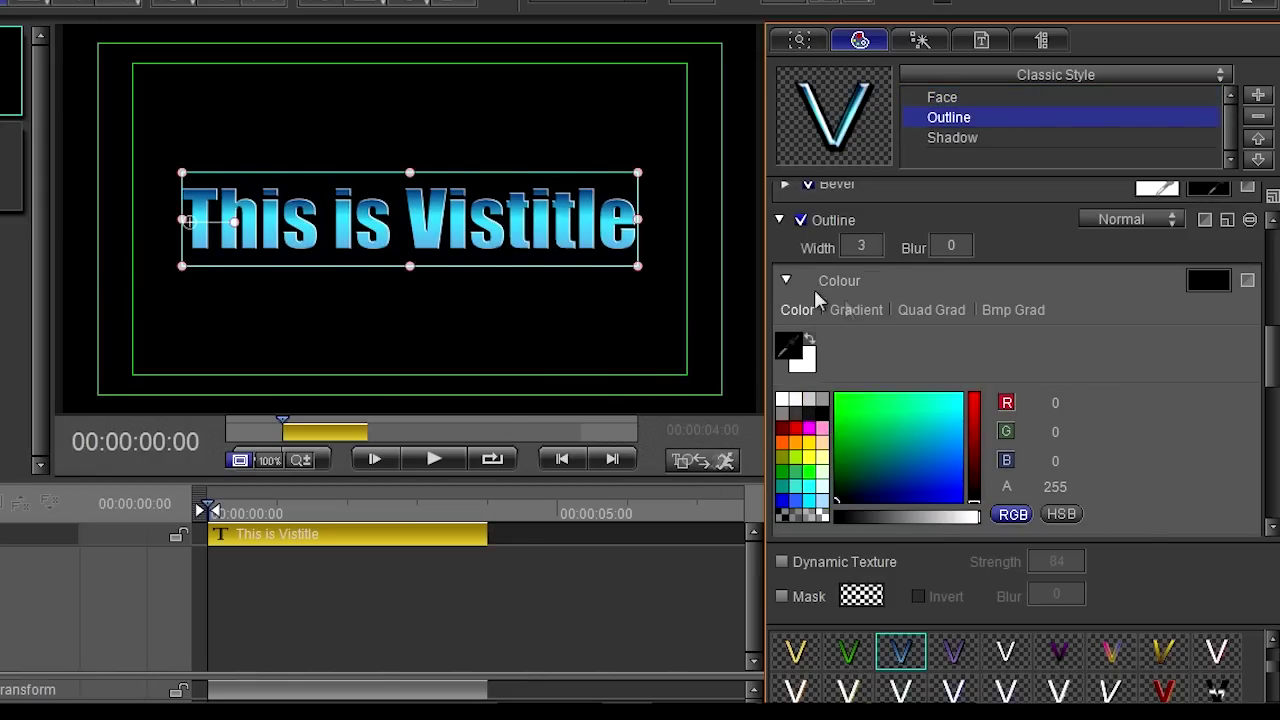
click(787, 280)
Bring up the Shadow layer's settings: width 5 at a 45-degree angle.
scroll(813, 338, down, 3)
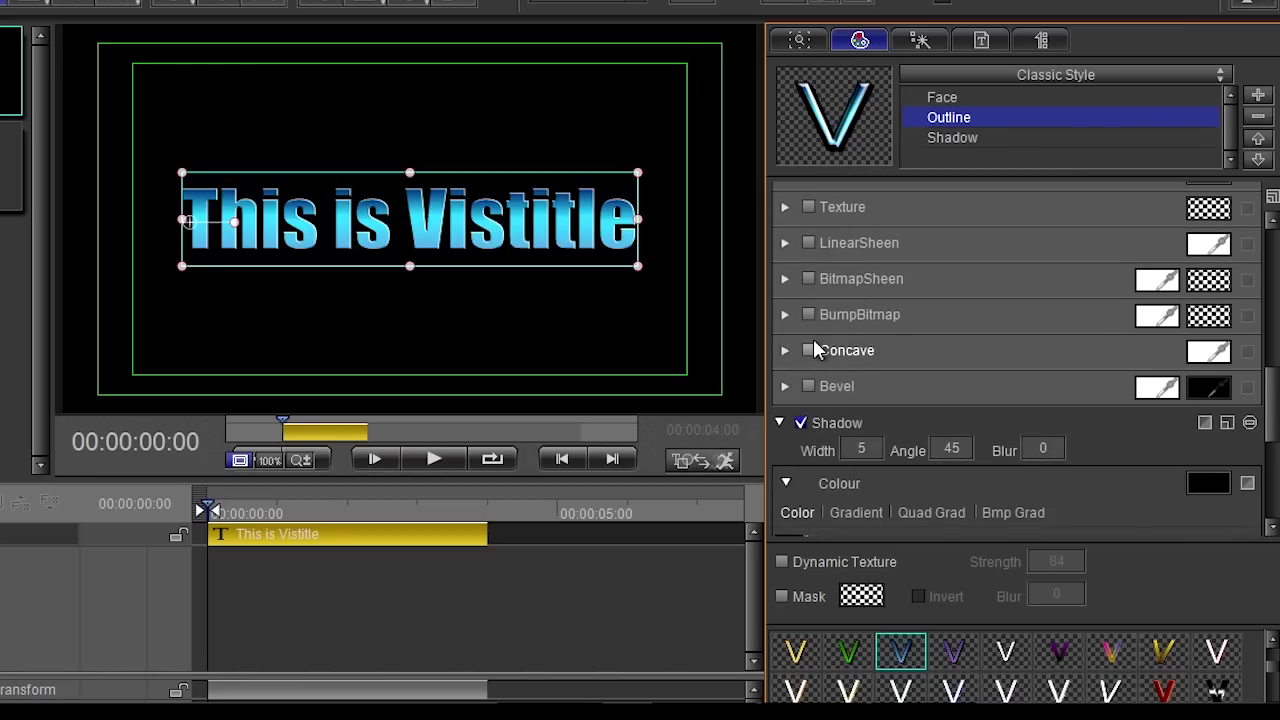
scroll(820, 400, down, 1)
scroll(825, 416, down, 4)
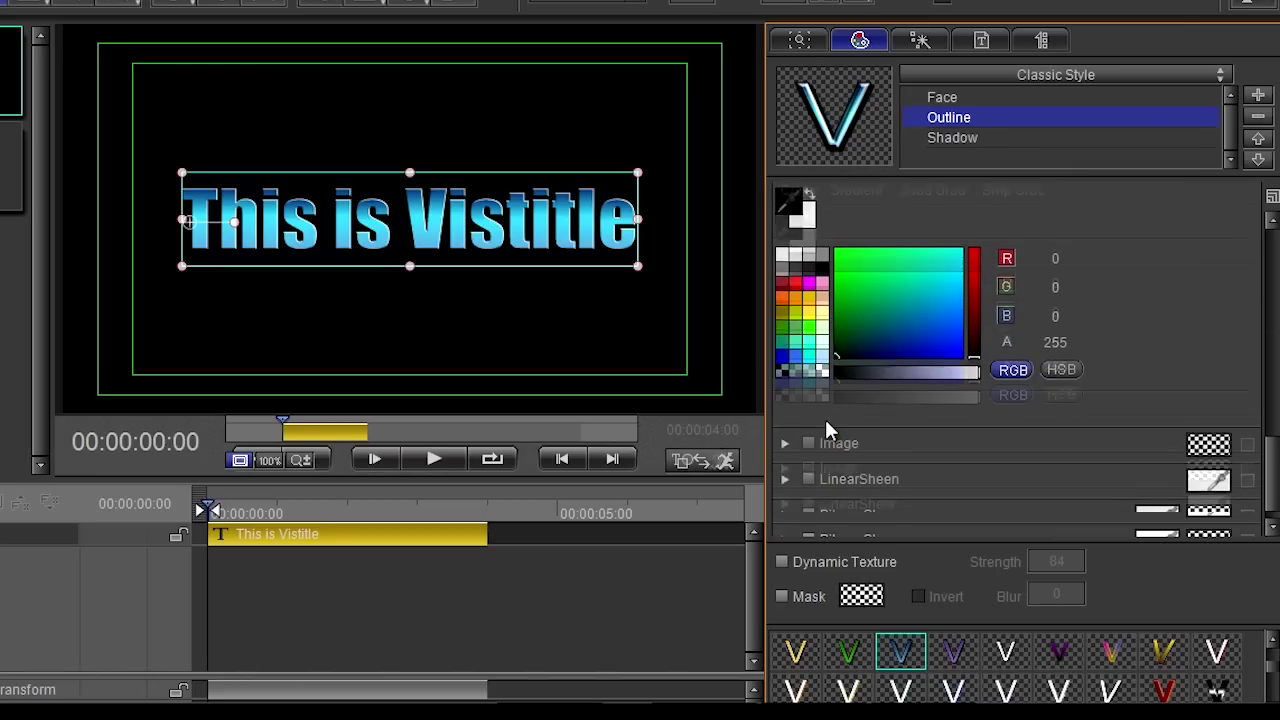
scroll(825, 419, up, 1)
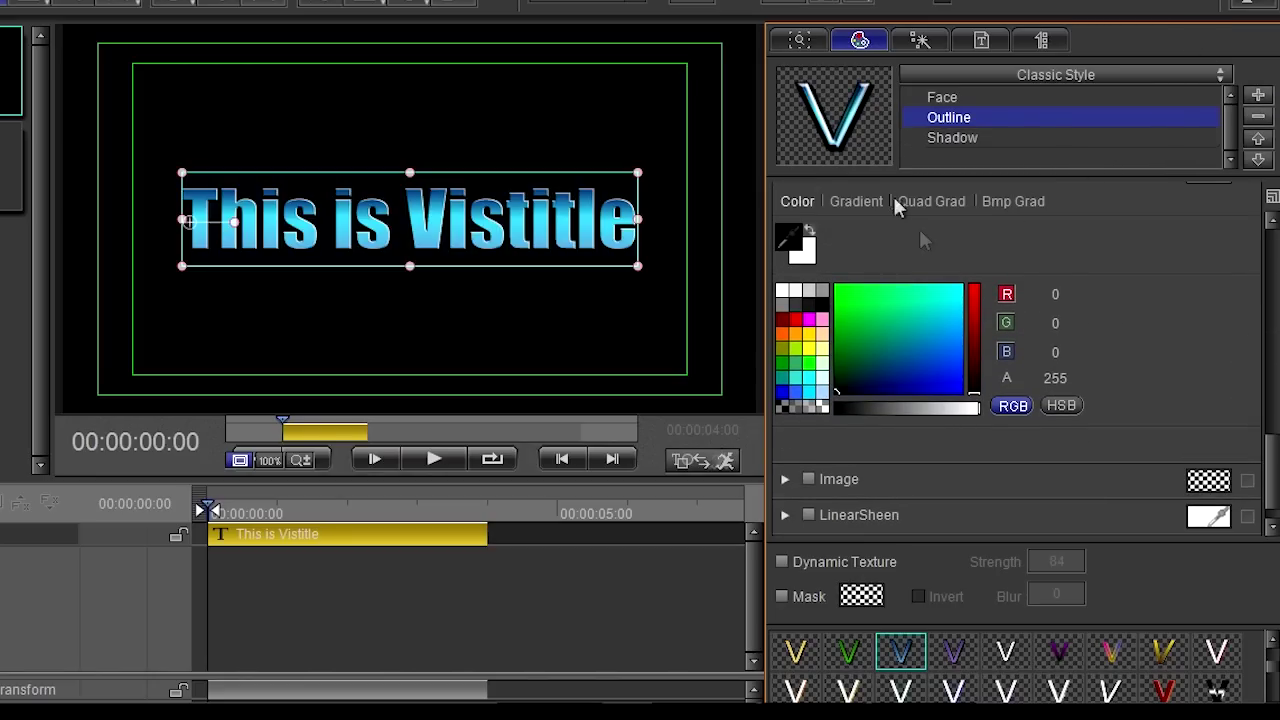
scroll(840, 260, up, 3)
click(783, 292)
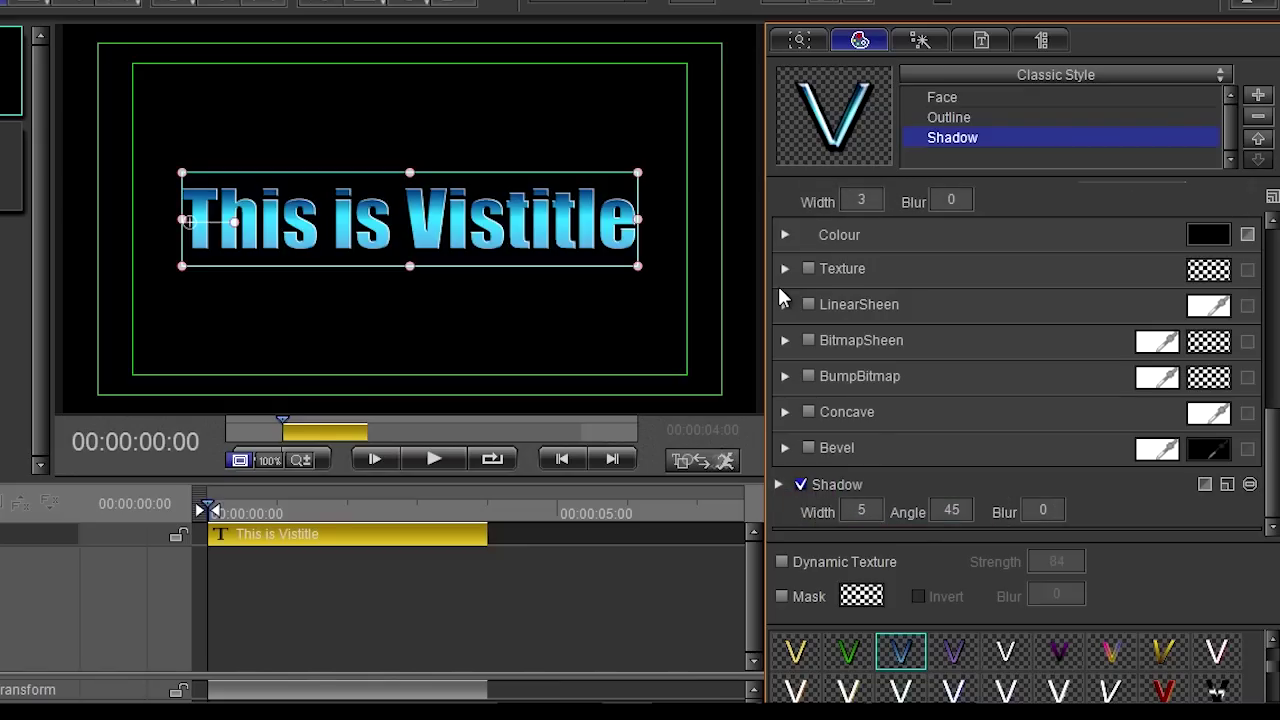
mouse_move(518, 228)
mouse_down()
mouse_move(540, 233)
mouse_move(518, 228)
mouse_up()
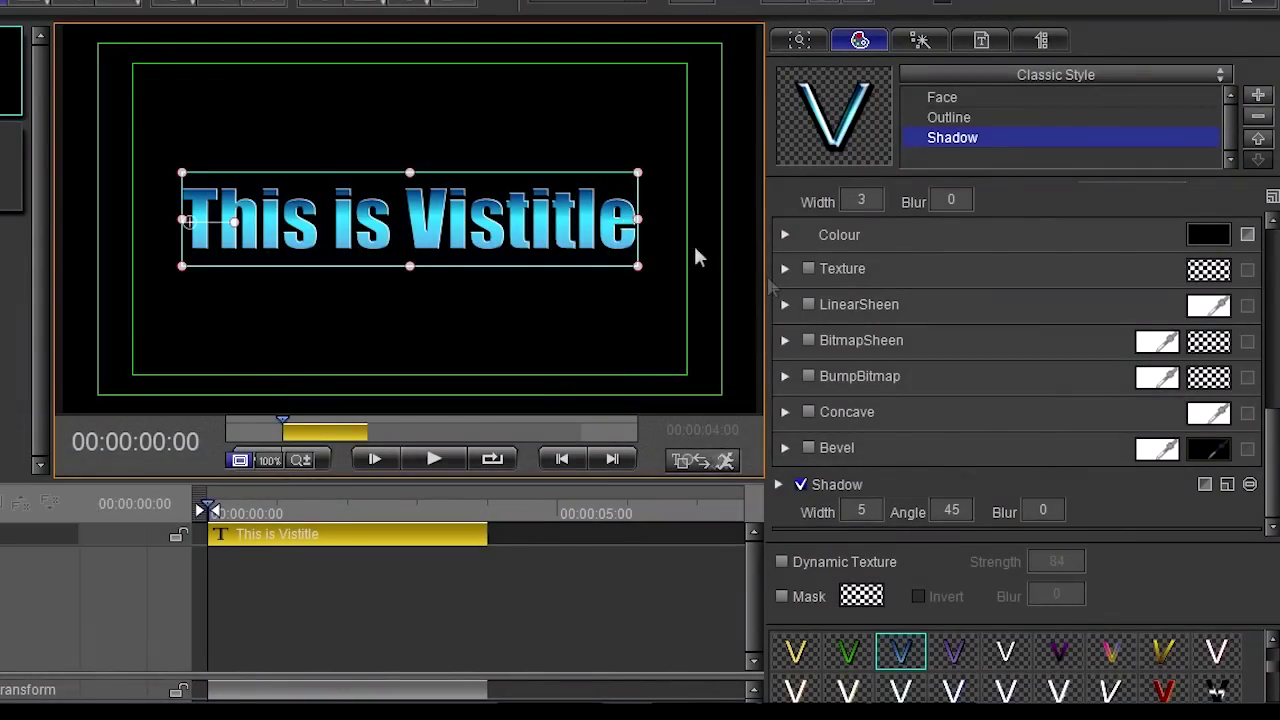
Review the In, Stay and Out effect phases and the 00:00:01:00 duration.
click(921, 40)
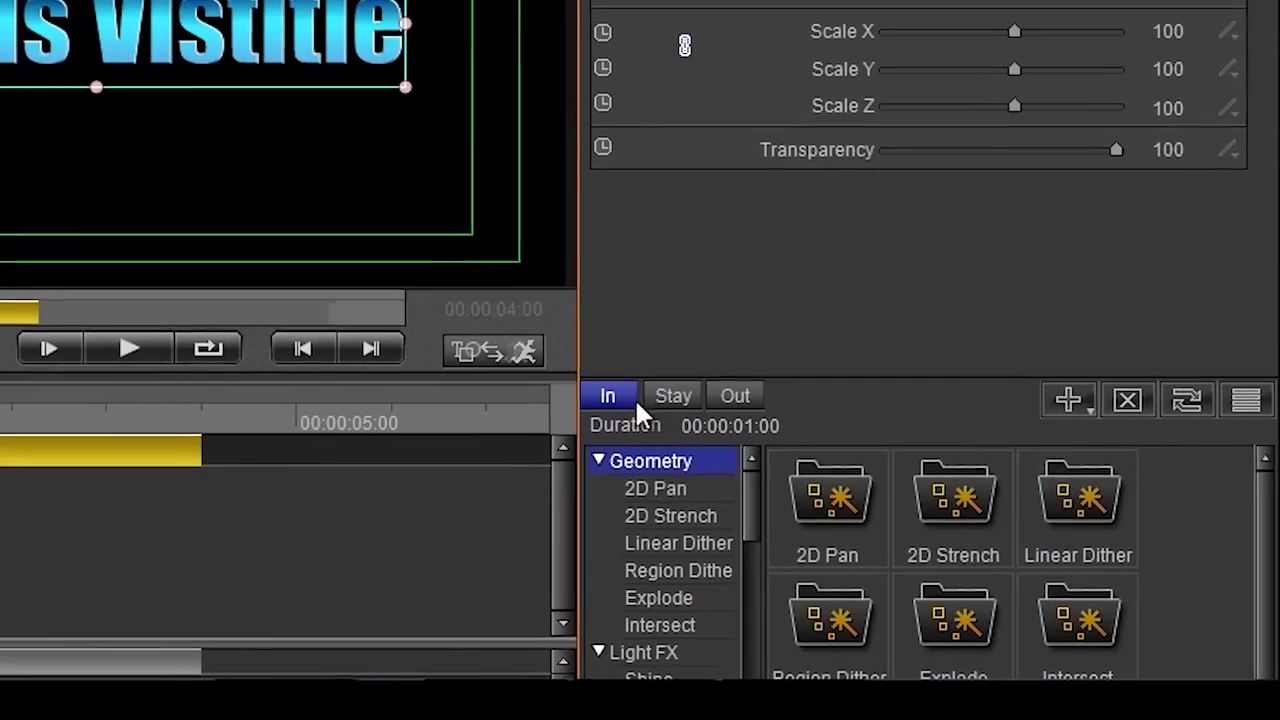
click(676, 395)
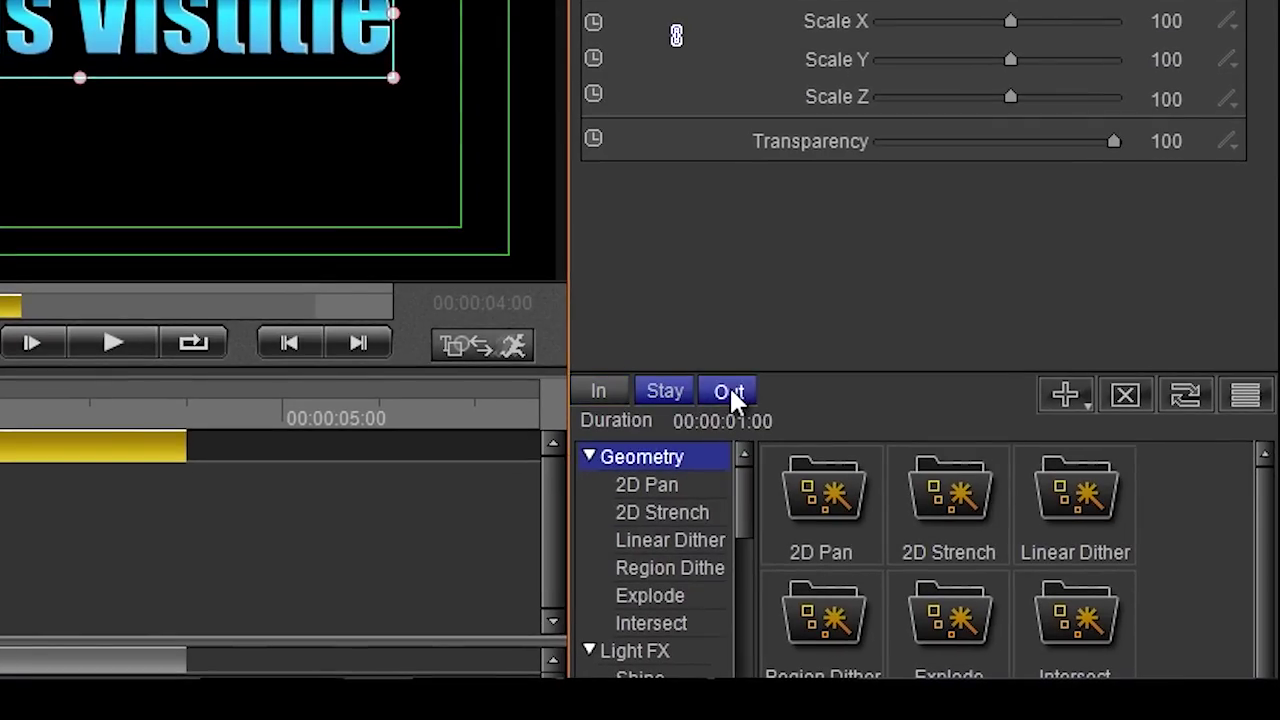
click(733, 395)
click(608, 392)
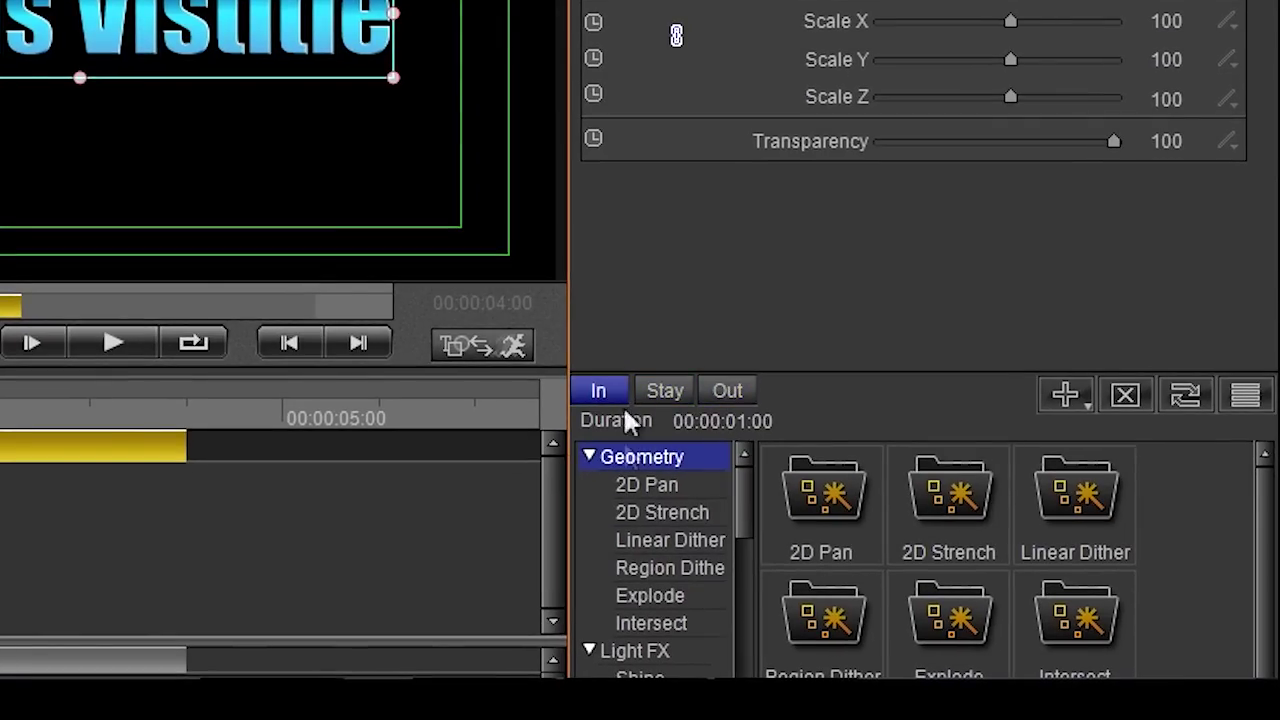
click(672, 391)
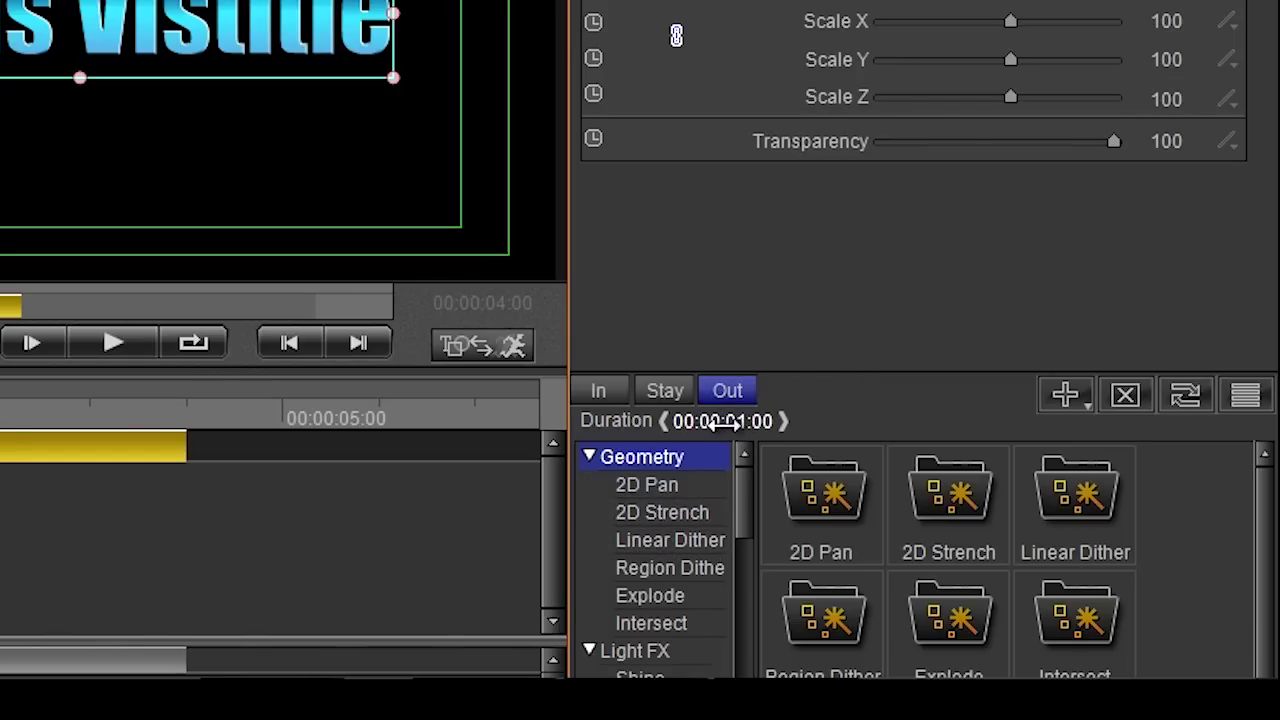
mouse_move(716, 422)
mouse_down()
mouse_move(794, 429)
mouse_move(708, 434)
mouse_up()
scroll(660, 560, down, 5)
Apply the first ImagePro Wipe preset as an In effect to the title text clip.
click(637, 622)
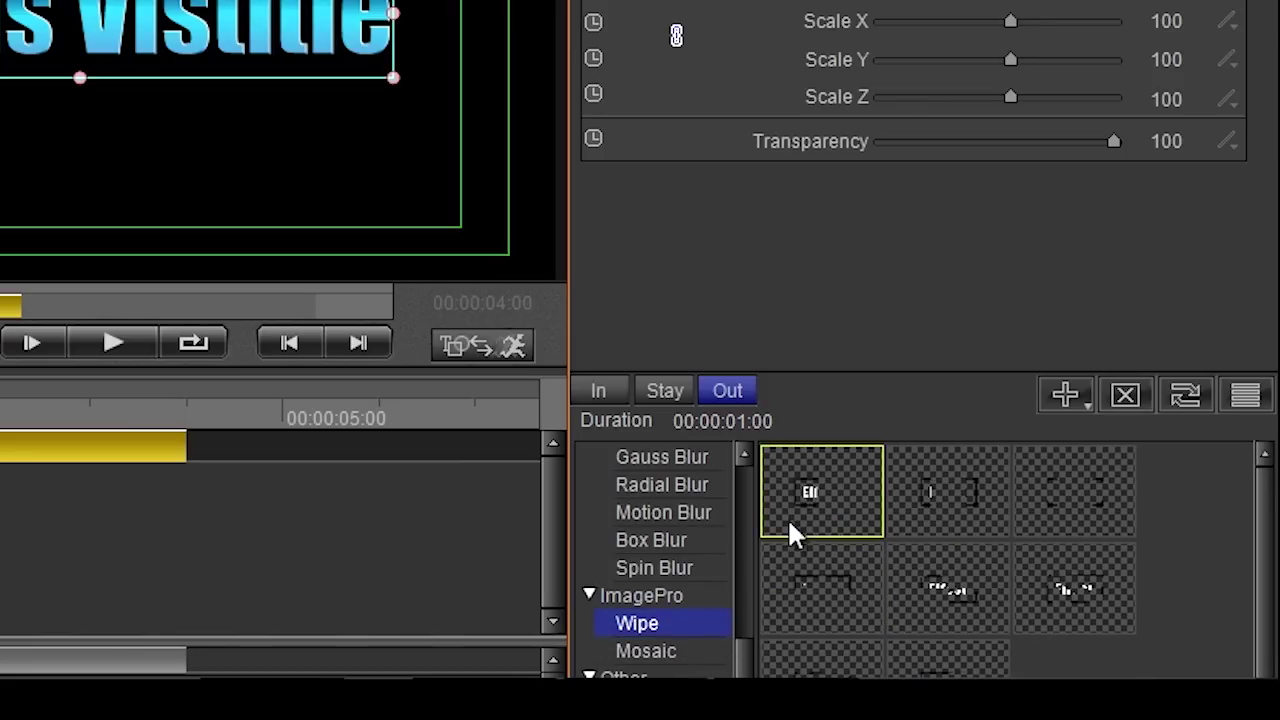
click(868, 496)
click(594, 390)
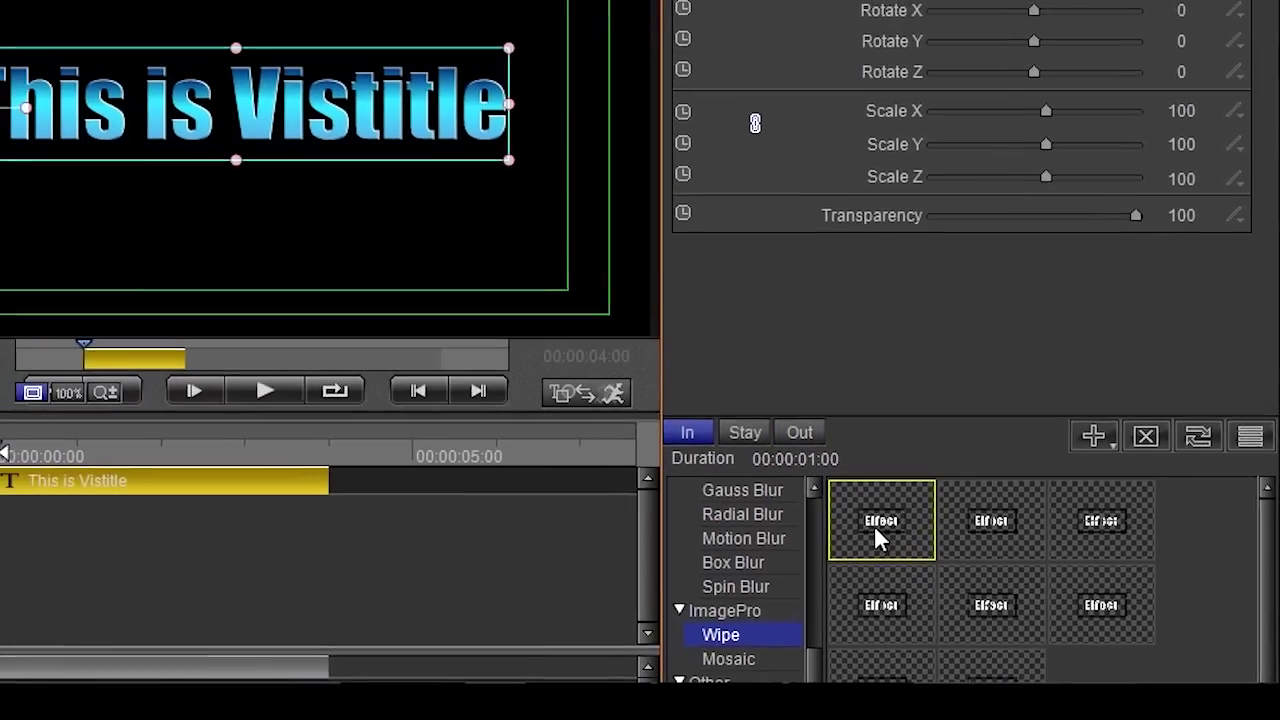
drag(815, 511, 475, 515)
drag(650, 570, 205, 526)
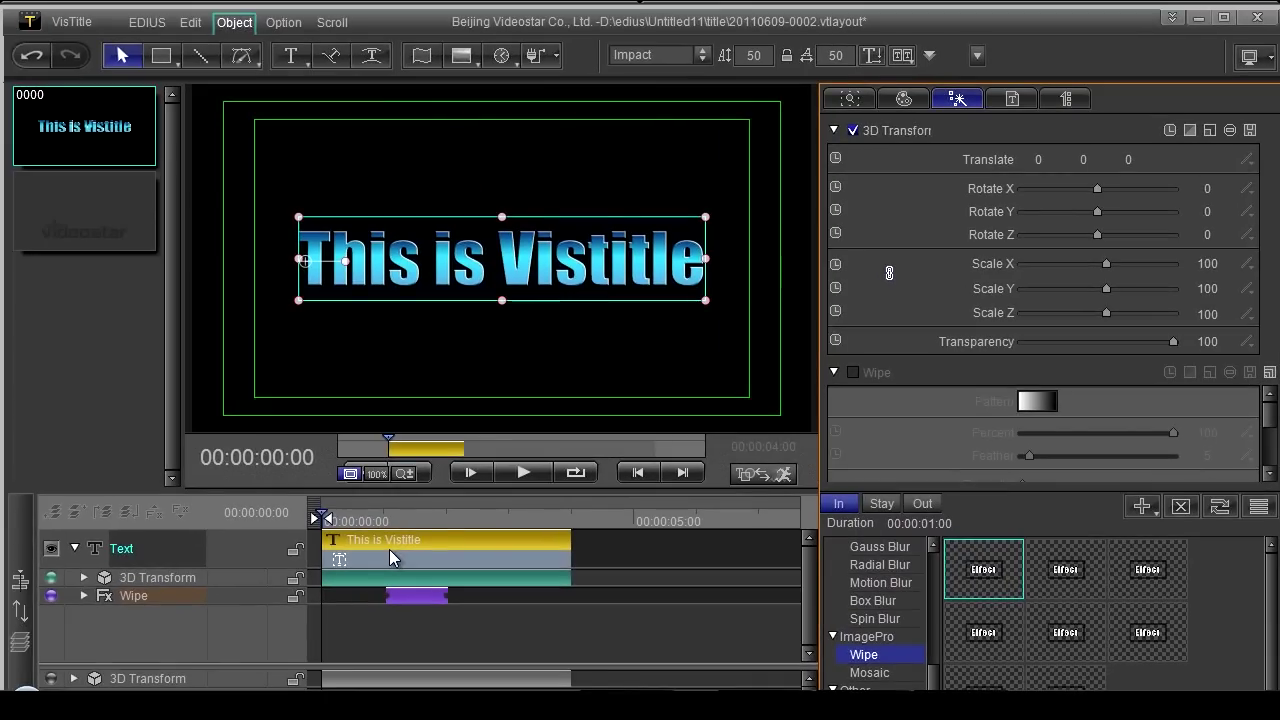
click(75, 550)
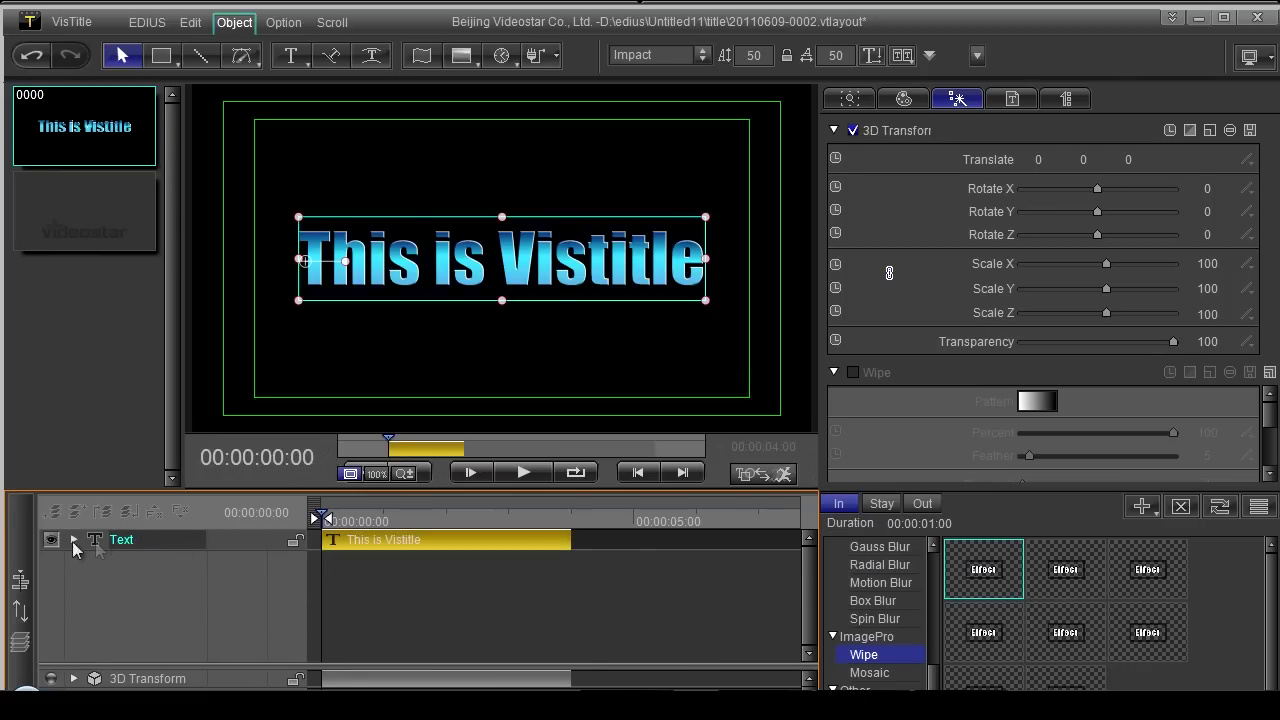
click(75, 541)
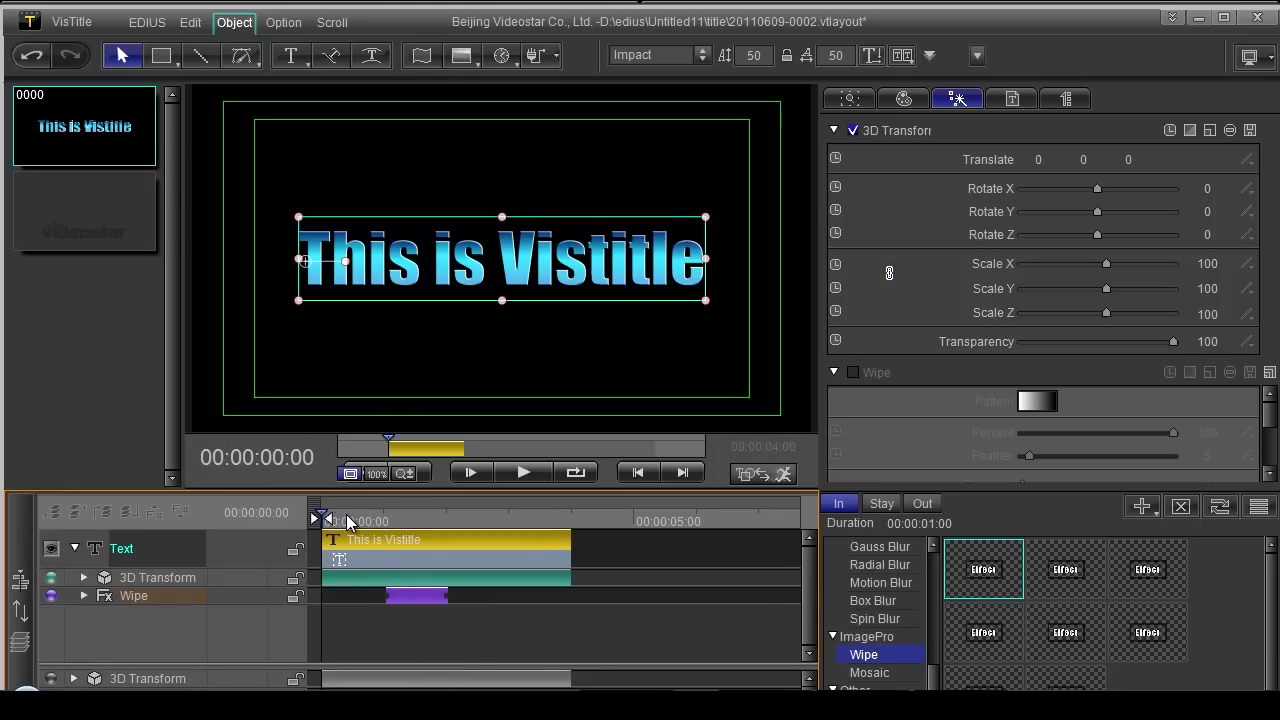
mouse_move(348, 521)
mouse_down()
mouse_move(460, 526)
mouse_move(354, 535)
mouse_move(376, 537)
mouse_move(326, 522)
mouse_up()
Move the Wipe clip to the title's start and preview the entrance.
click(323, 598)
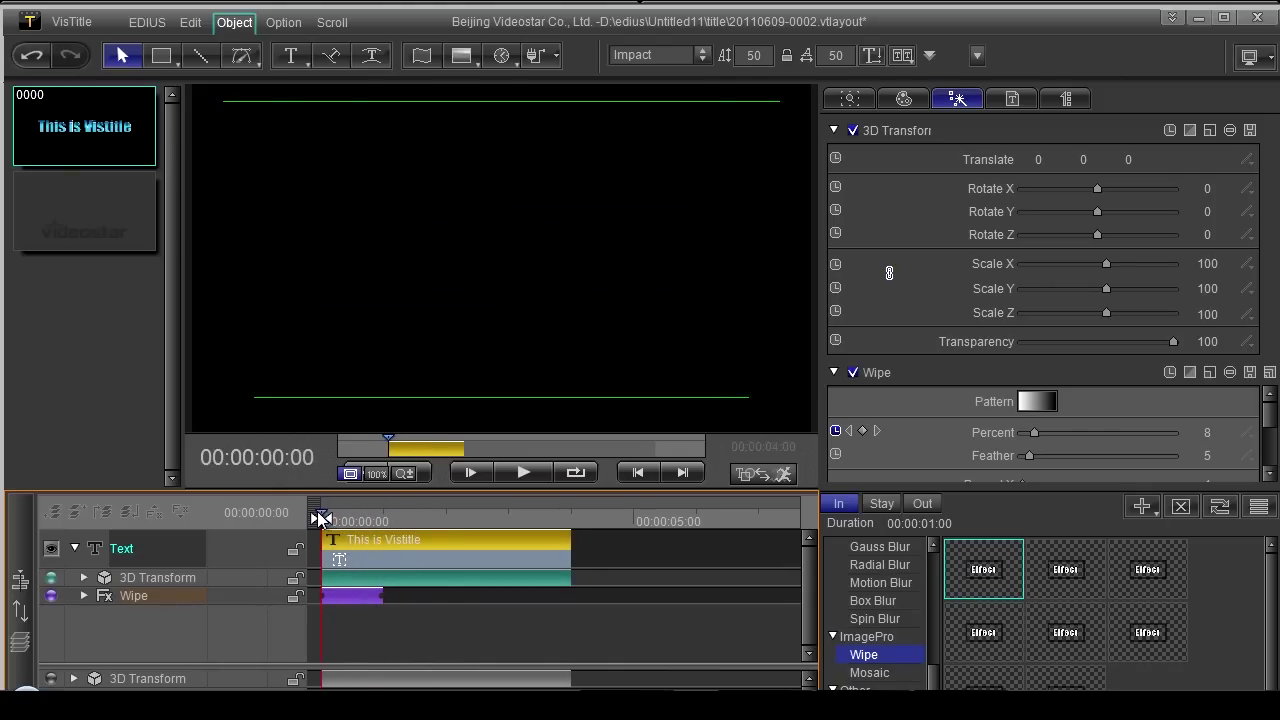
click(521, 474)
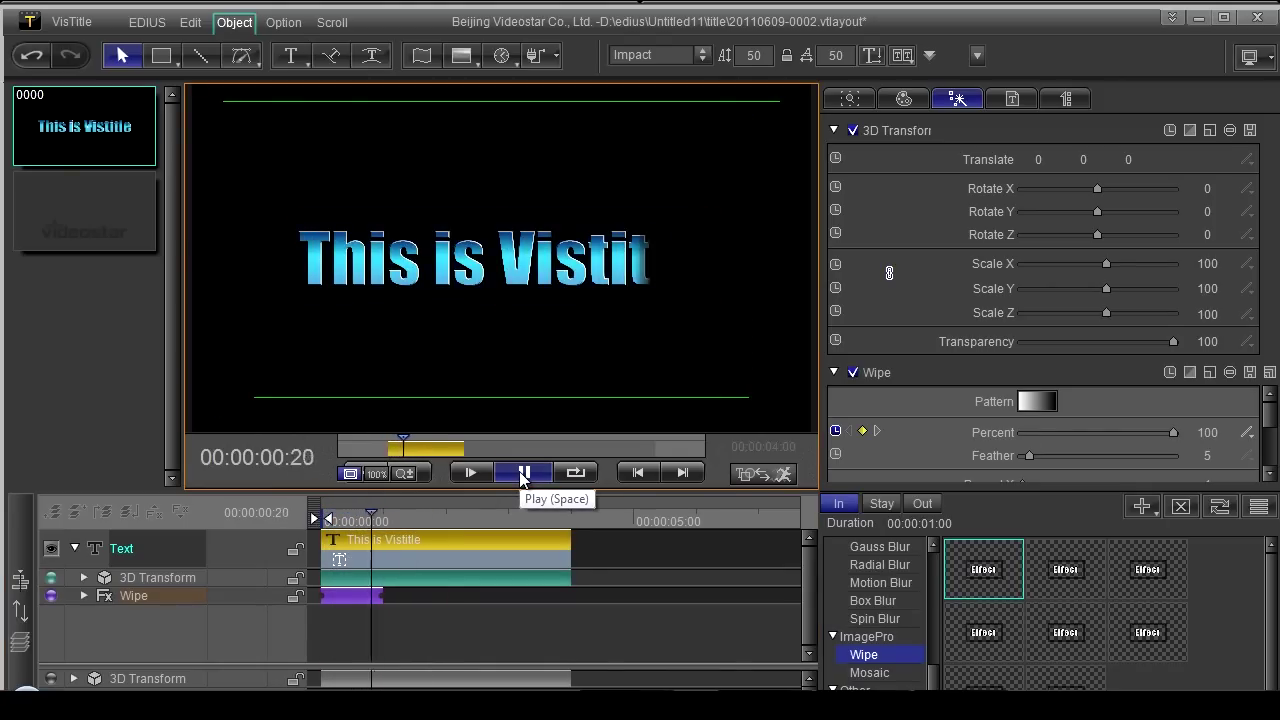
click(521, 474)
click(521, 474)
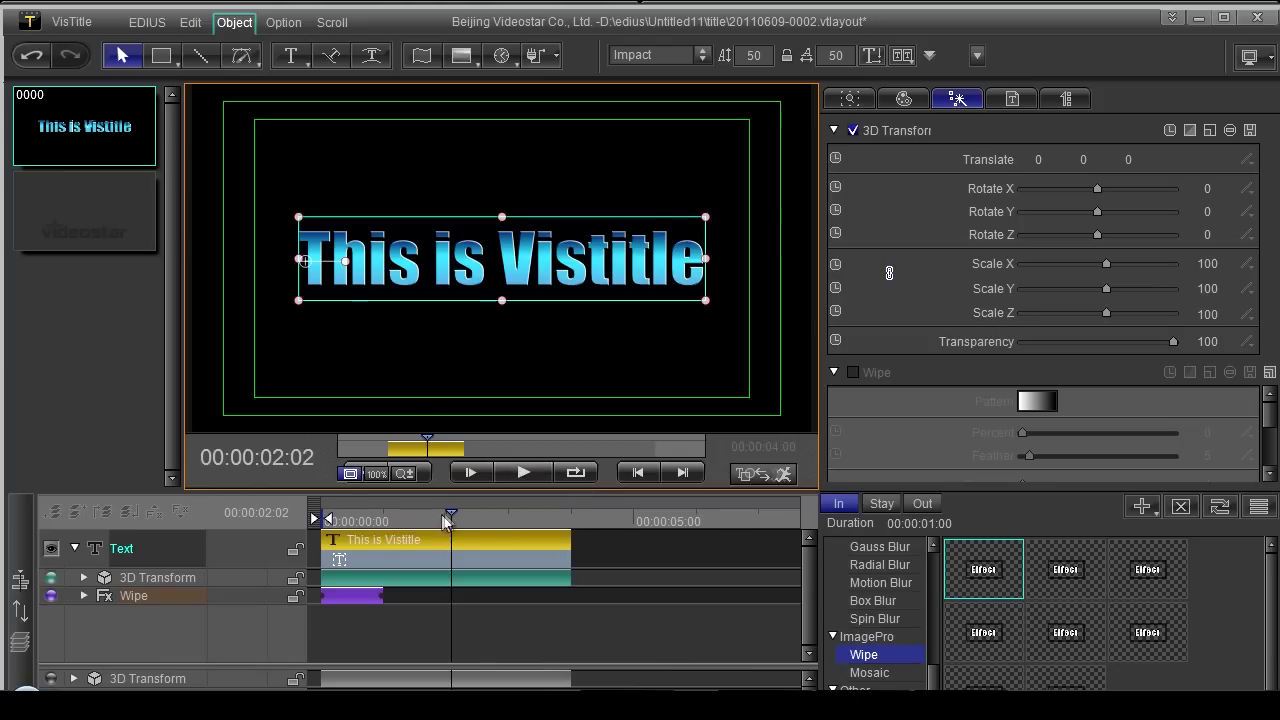
click(521, 474)
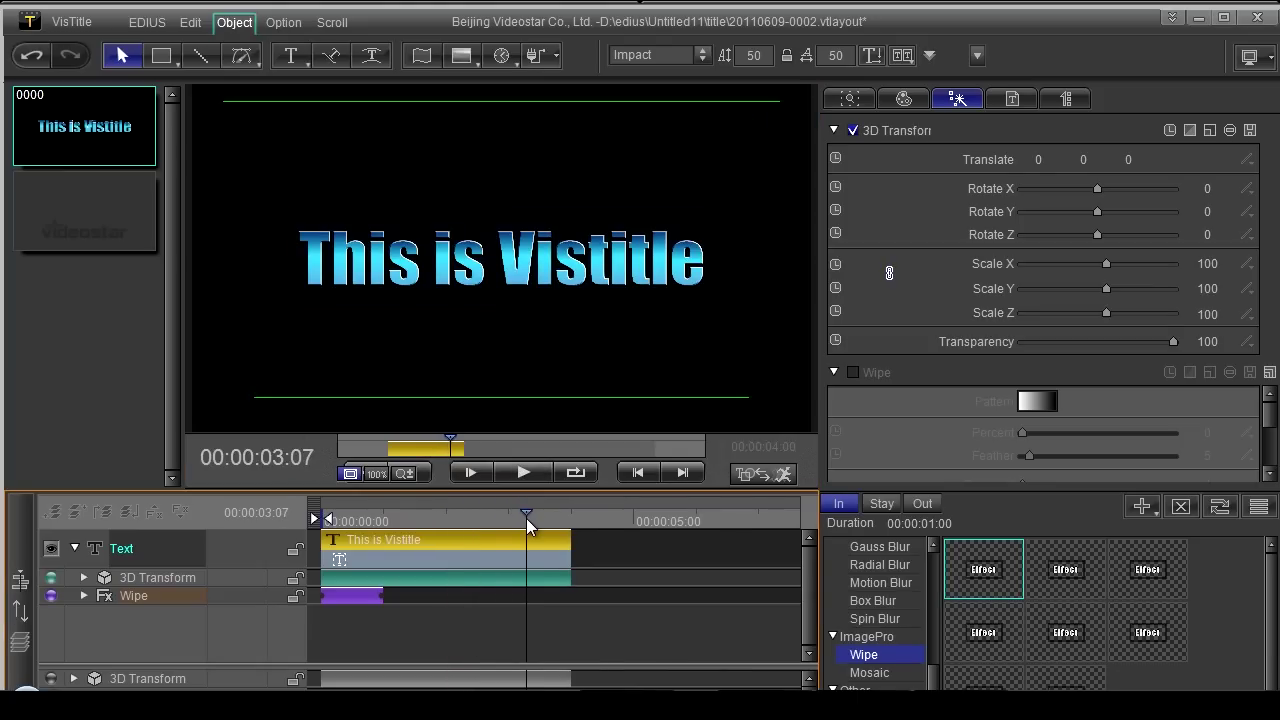
Add an exit Wipe at the title's end and scrub through the outgoing wipe.
click(911, 658)
click(922, 503)
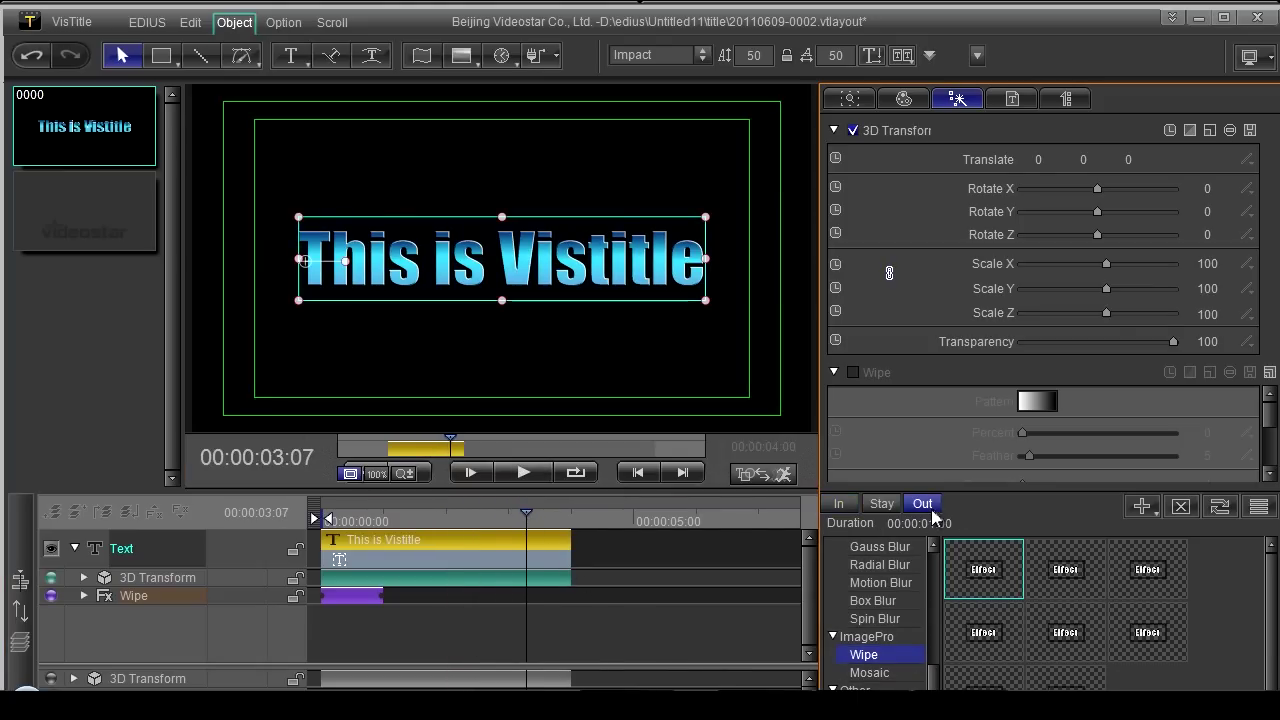
drag(984, 569, 510, 591)
click(530, 474)
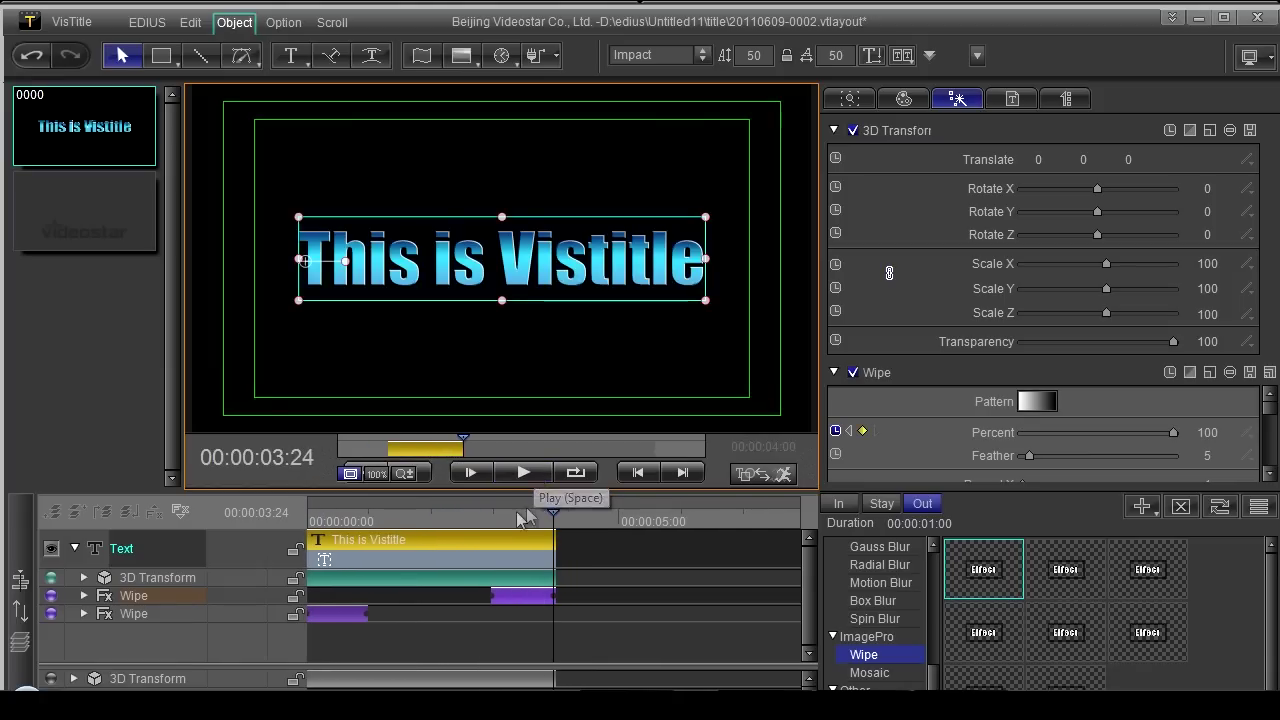
mouse_move(524, 516)
mouse_down()
mouse_move(491, 516)
mouse_move(527, 520)
mouse_move(522, 530)
mouse_up()
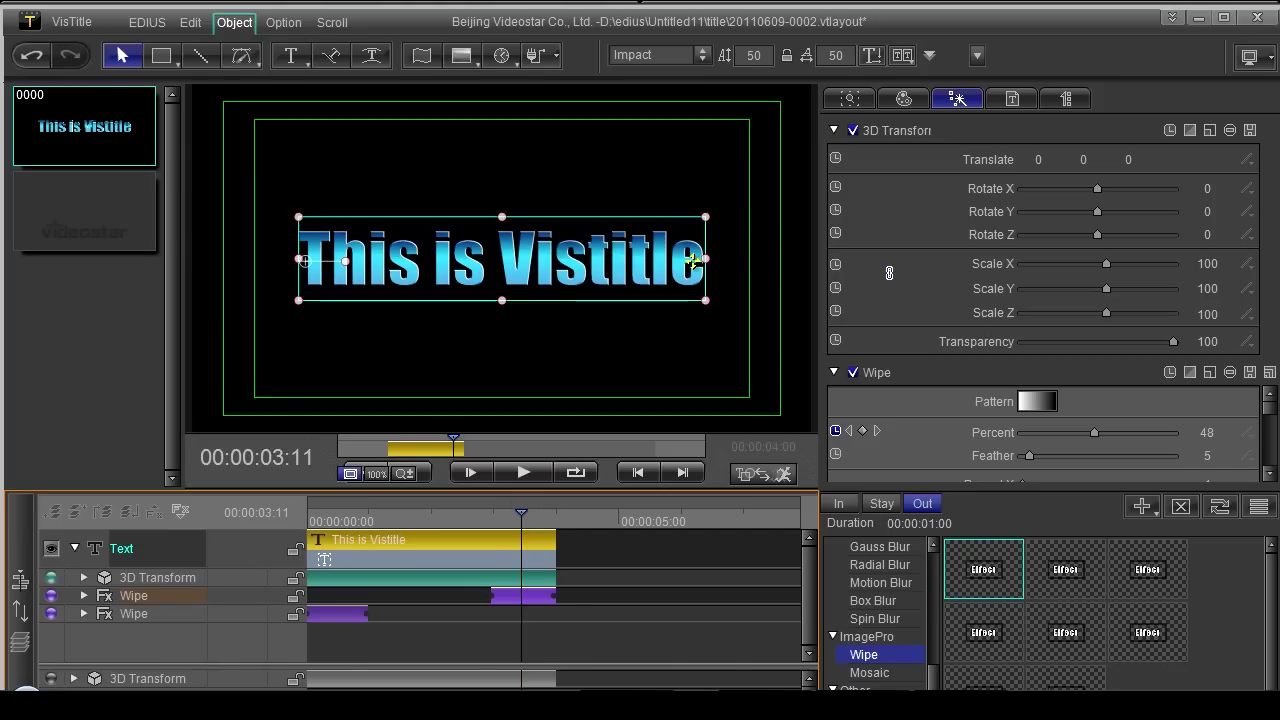
mouse_move(527, 517)
mouse_down()
mouse_move(496, 524)
mouse_move(508, 520)
mouse_up()
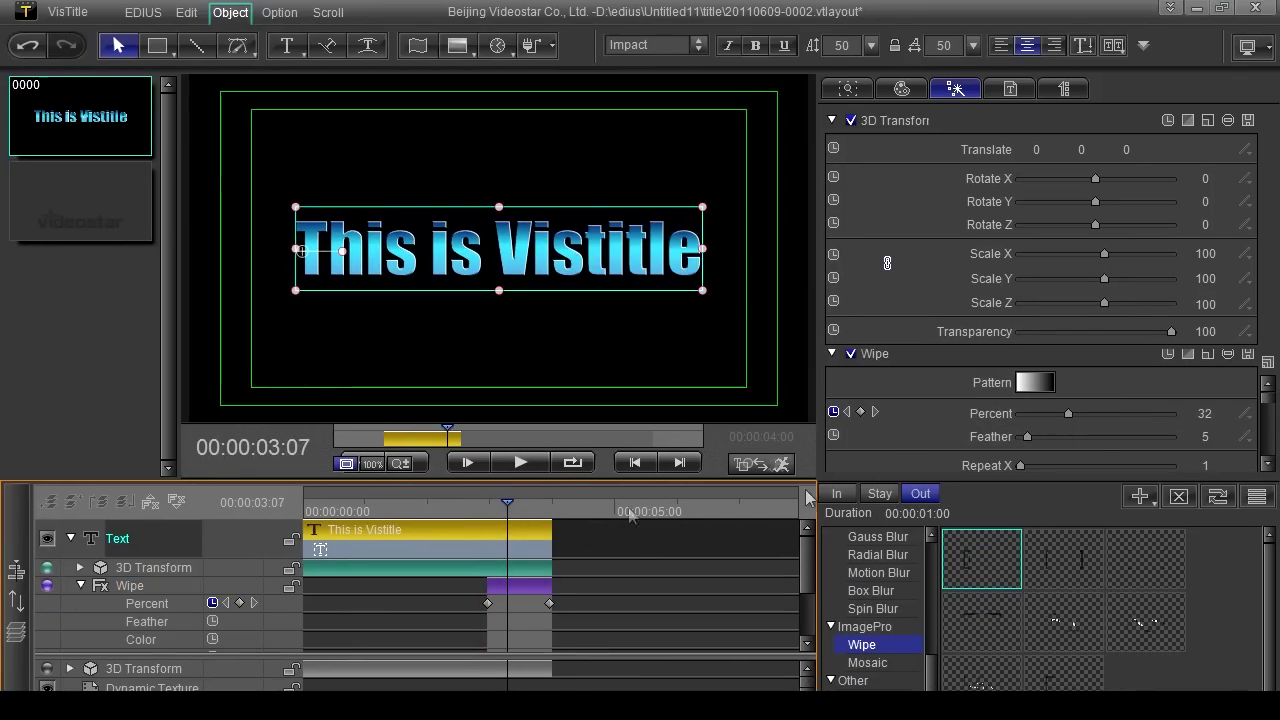
Pick a different gradient pattern for the exit Wipe and preview it mid-wipe.
click(1025, 383)
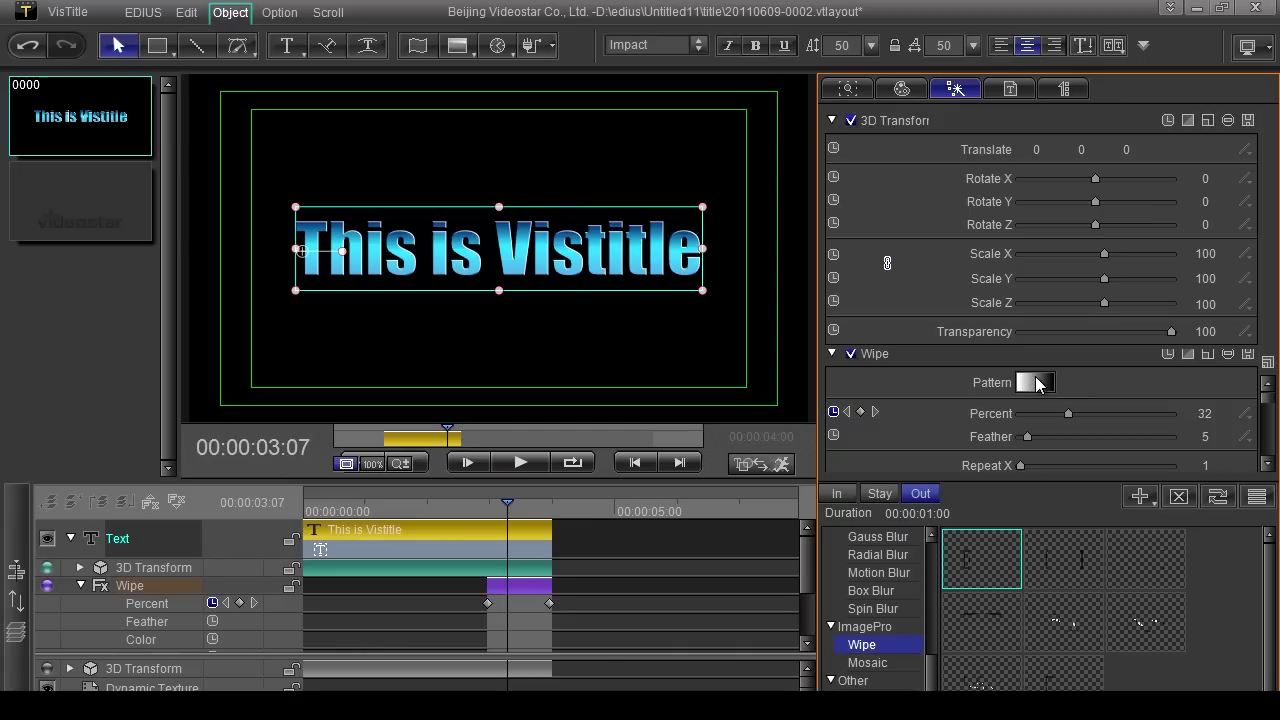
click(1045, 382)
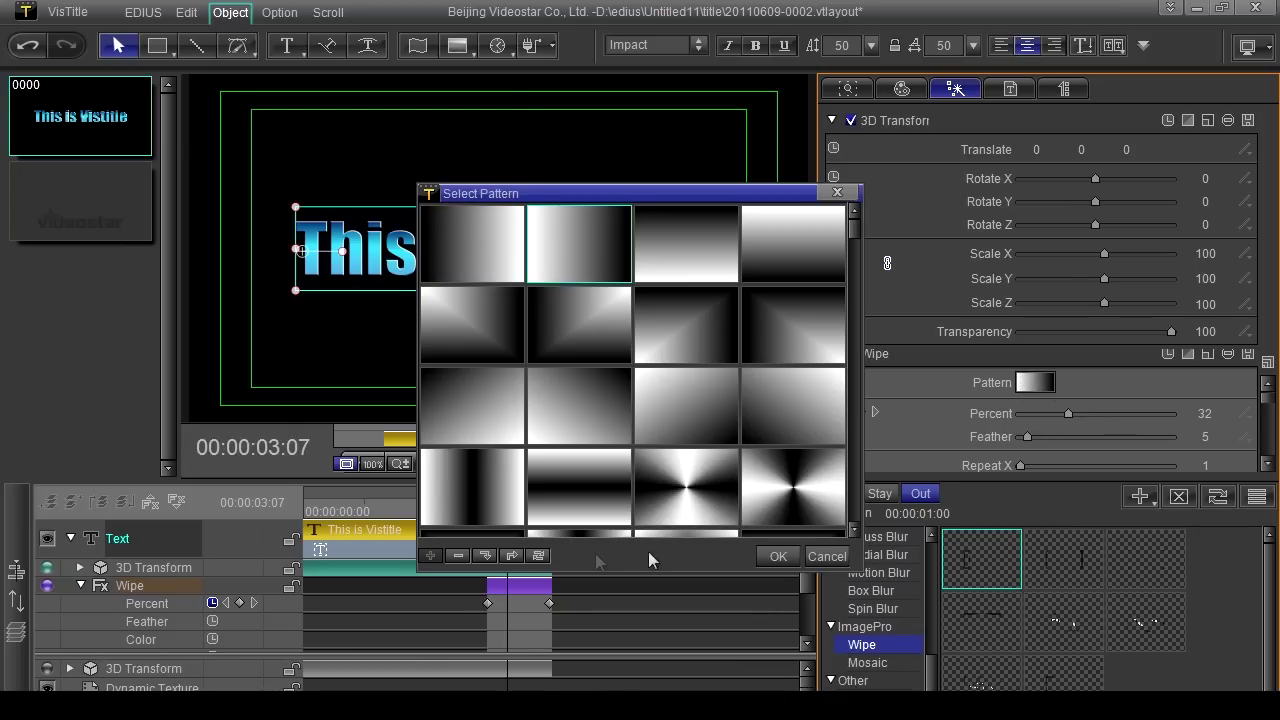
click(778, 556)
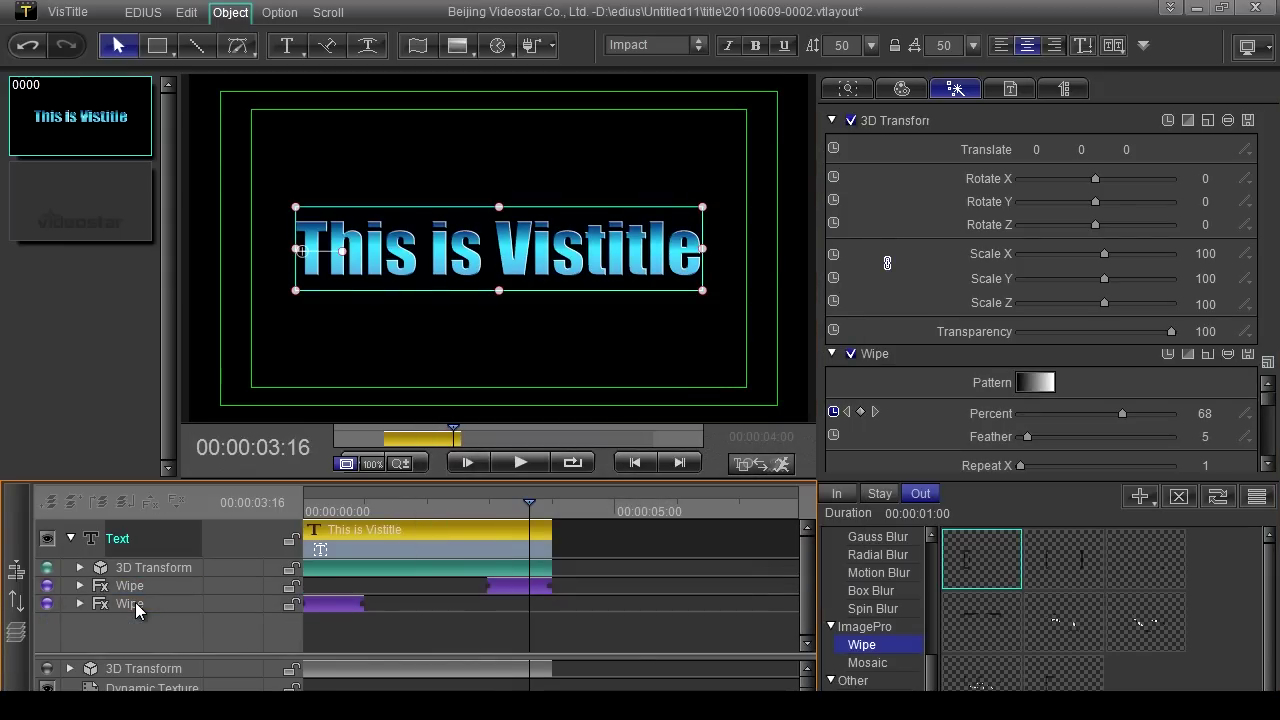
drag(495, 518, 526, 518)
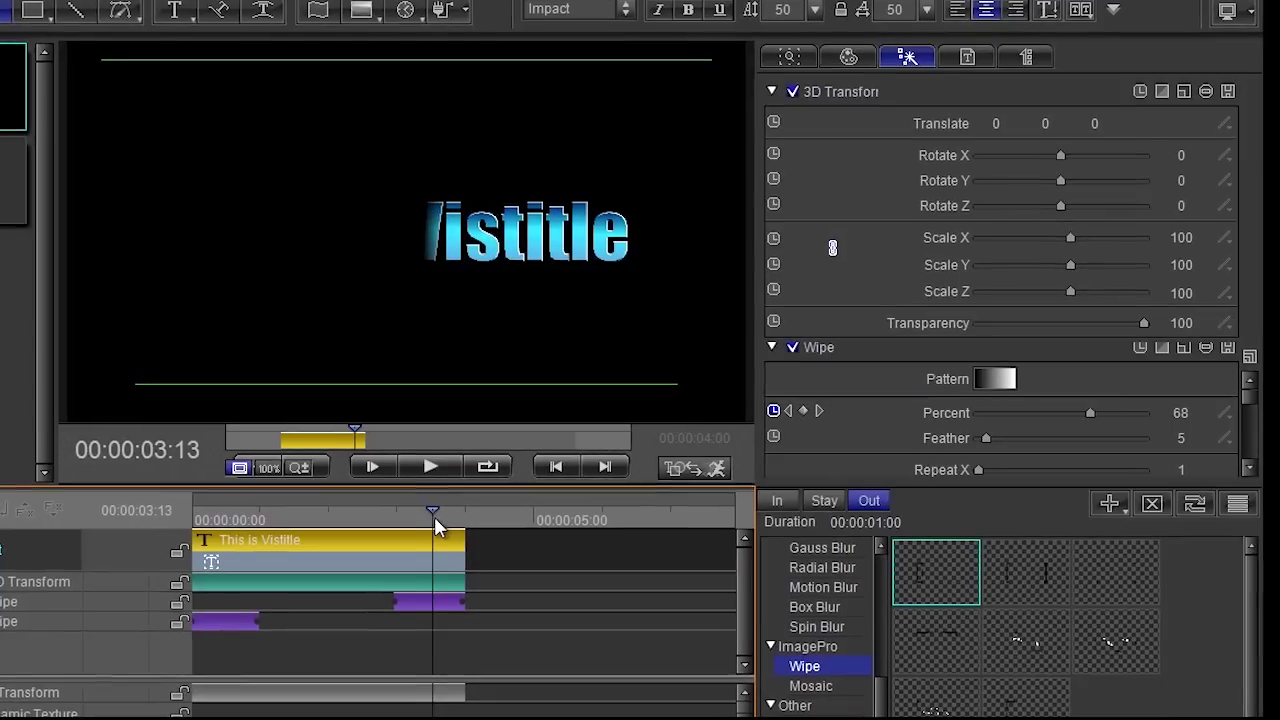
Soften the outgoing wipe's edge to Feather 17 and scrub through the feathered wipe.
drag(436, 527, 426, 517)
mouse_move(984, 438)
mouse_down()
mouse_move(1016, 434)
mouse_move(985, 444)
mouse_move(1004, 438)
mouse_up()
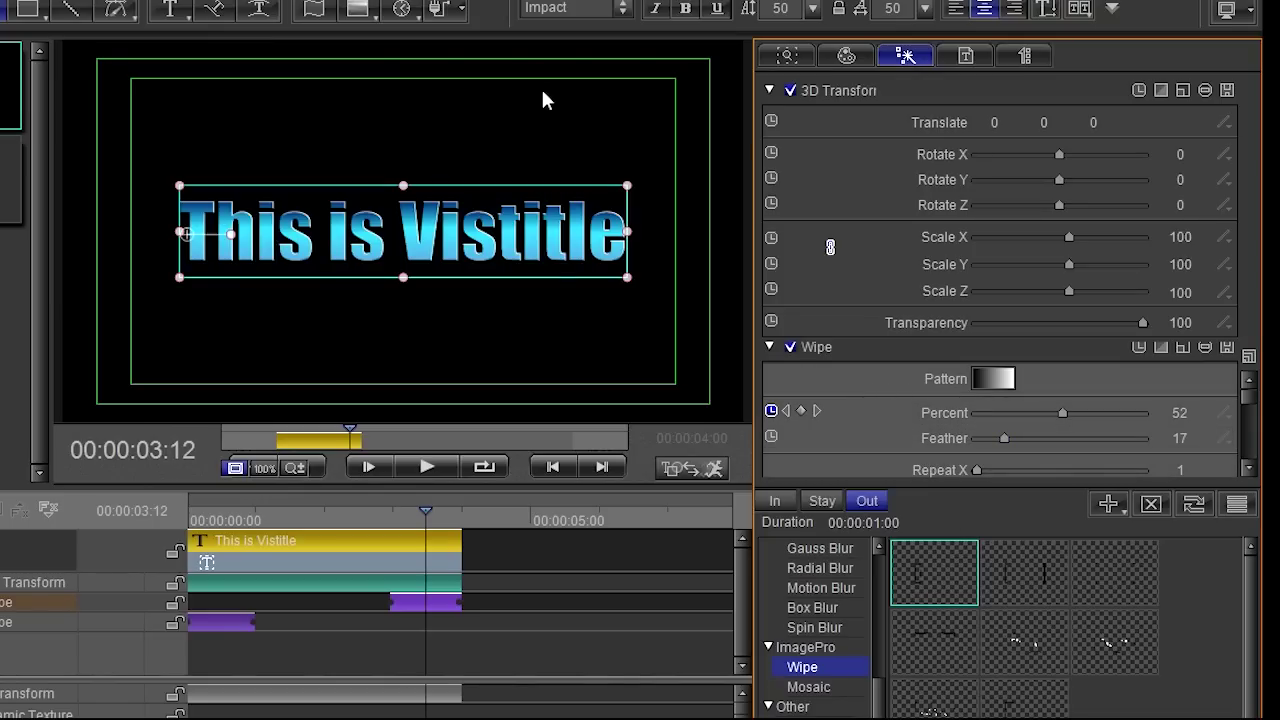
click(437, 510)
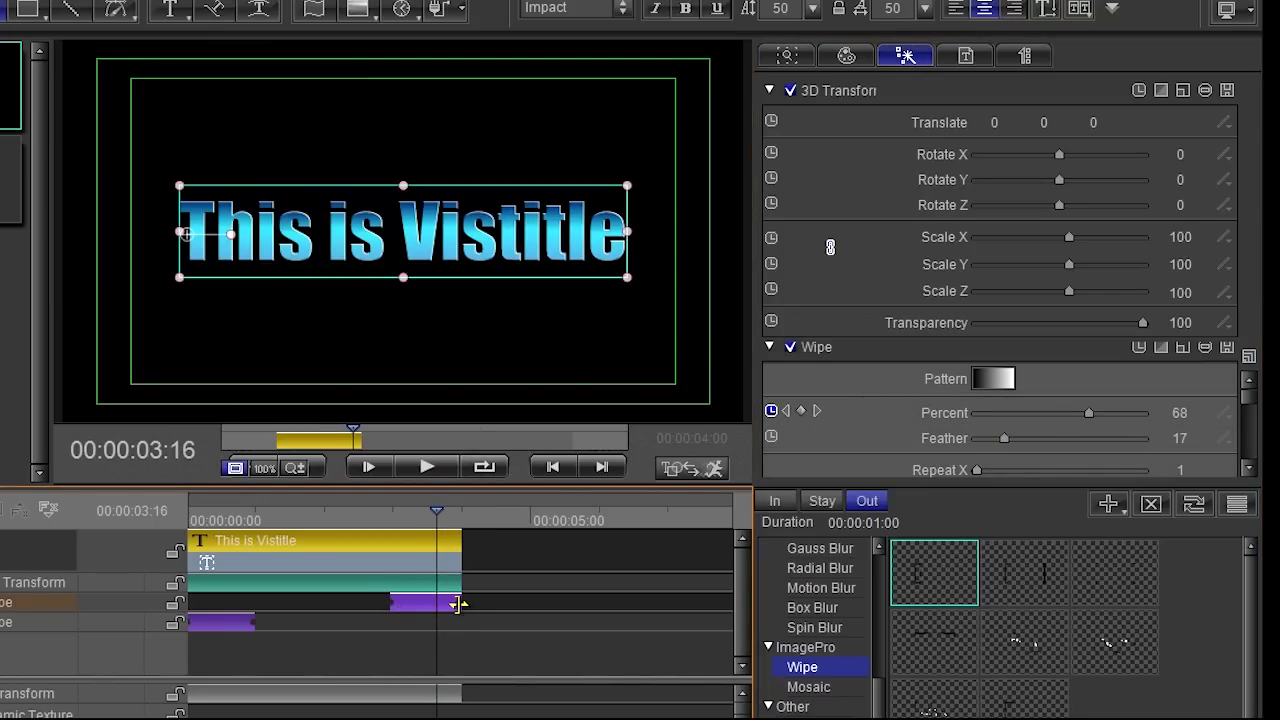
drag(437, 520, 392, 539)
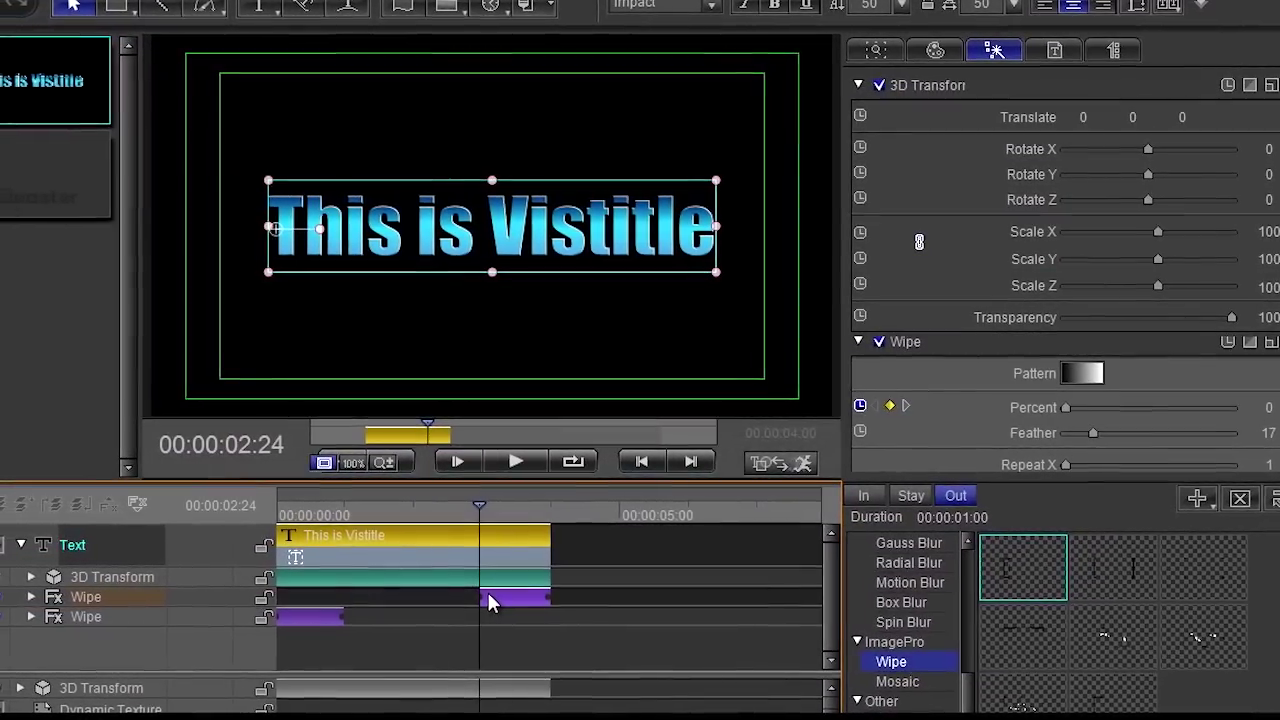
Move the Wipe's Percent keyframe to 00:00:03:00 and adjust its Percent value.
click(87, 593)
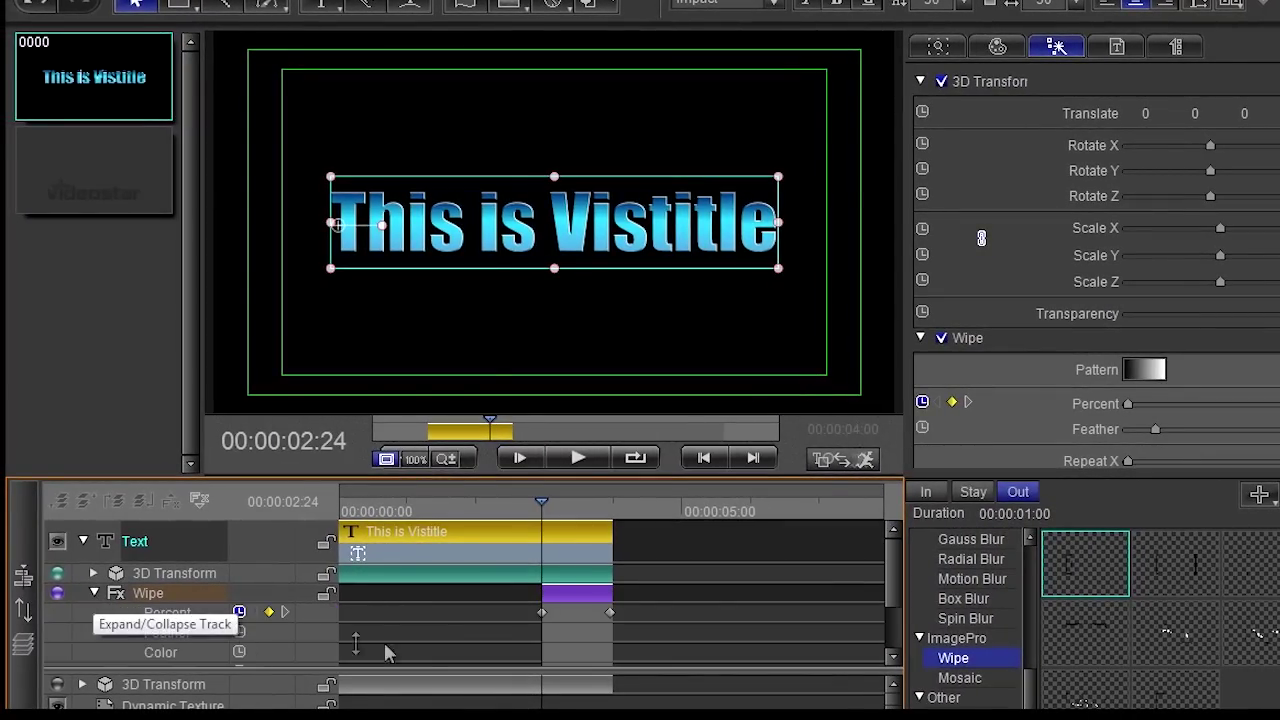
drag(540, 618, 548, 662)
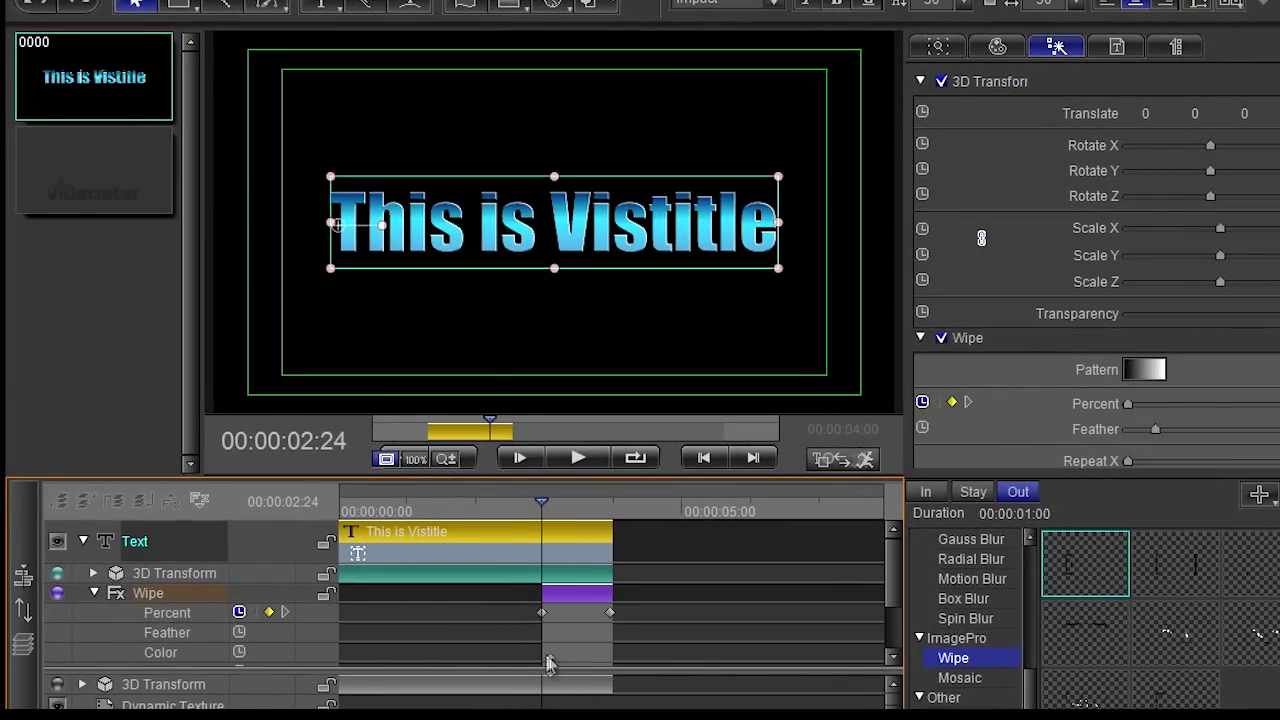
click(541, 612)
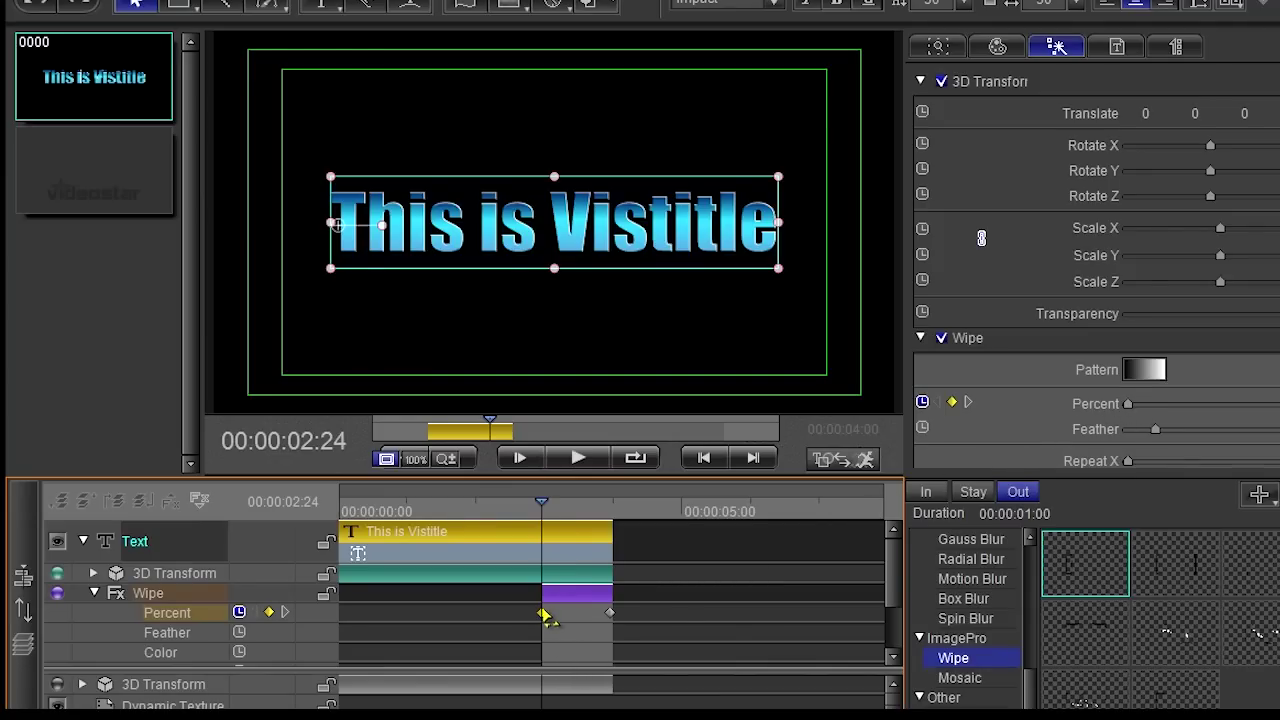
mouse_move(1129, 405)
mouse_down()
mouse_move(1231, 407)
mouse_move(1111, 407)
mouse_up()
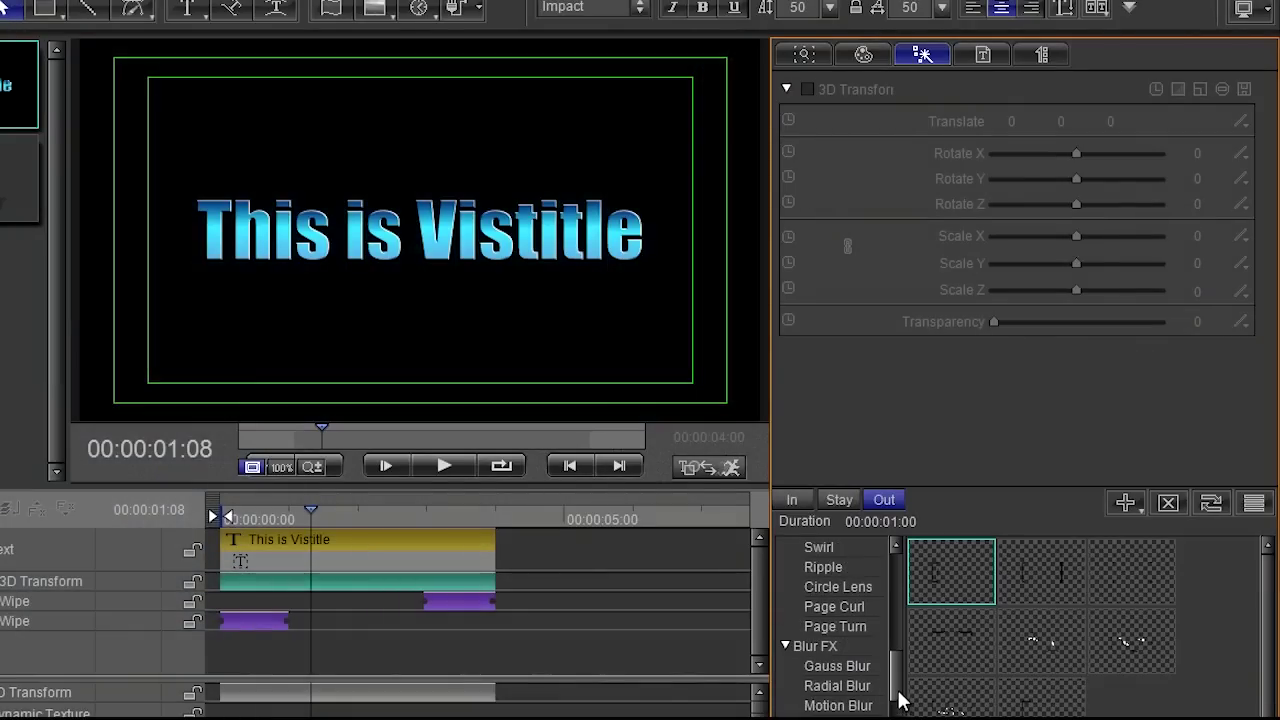
Browse the 2D Pan, Dither and Explode presets, then open the Light FX Shine presets.
scroll(905, 673, up, 5)
drag(905, 673, 902, 592)
click(828, 567)
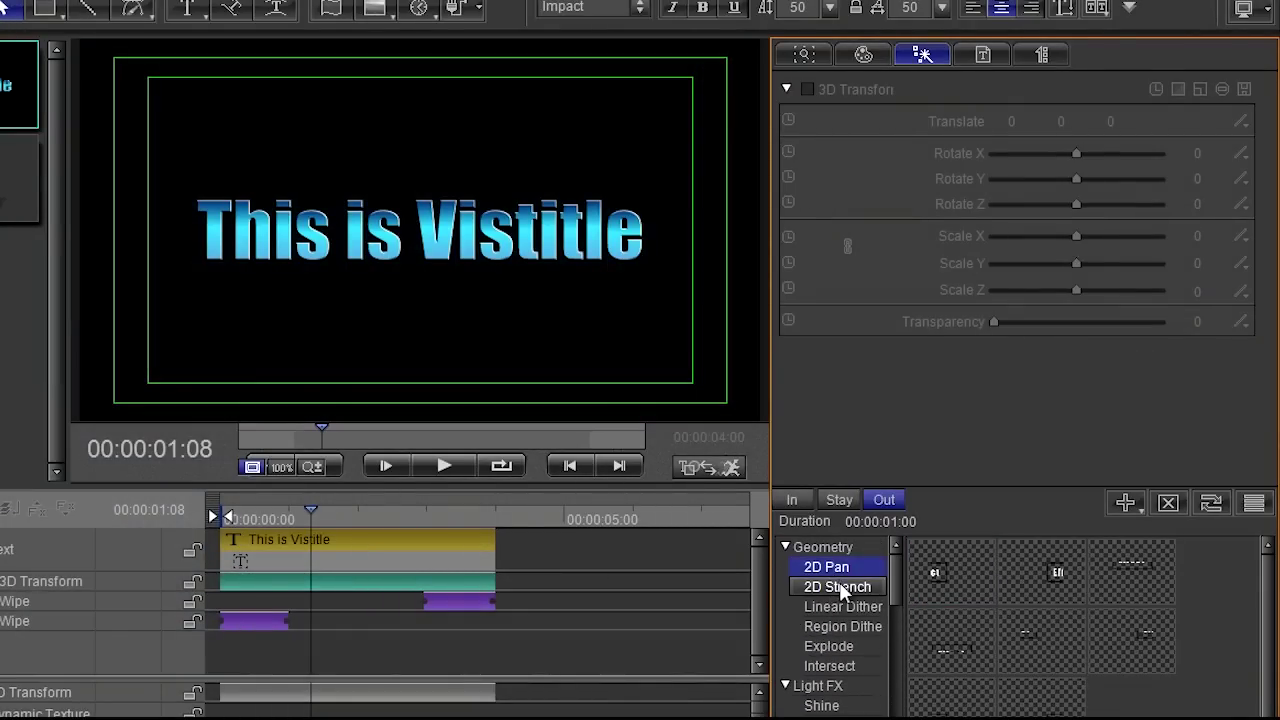
click(849, 607)
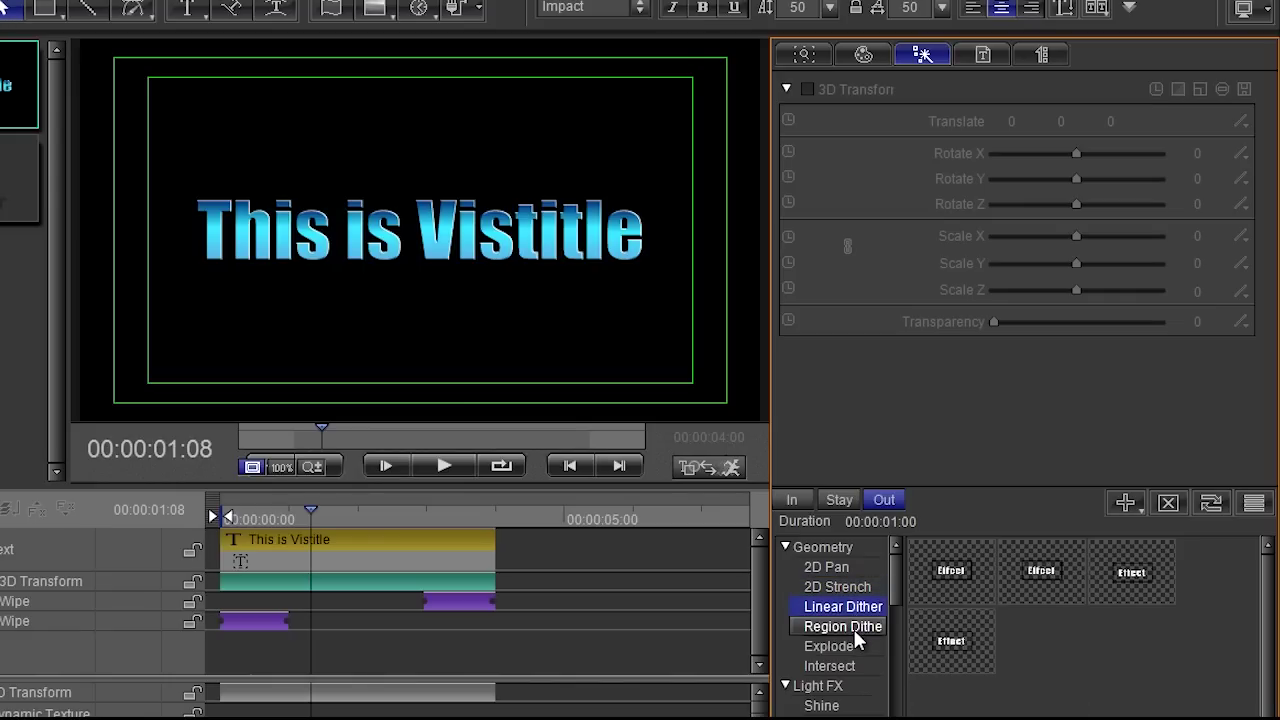
click(853, 630)
click(840, 648)
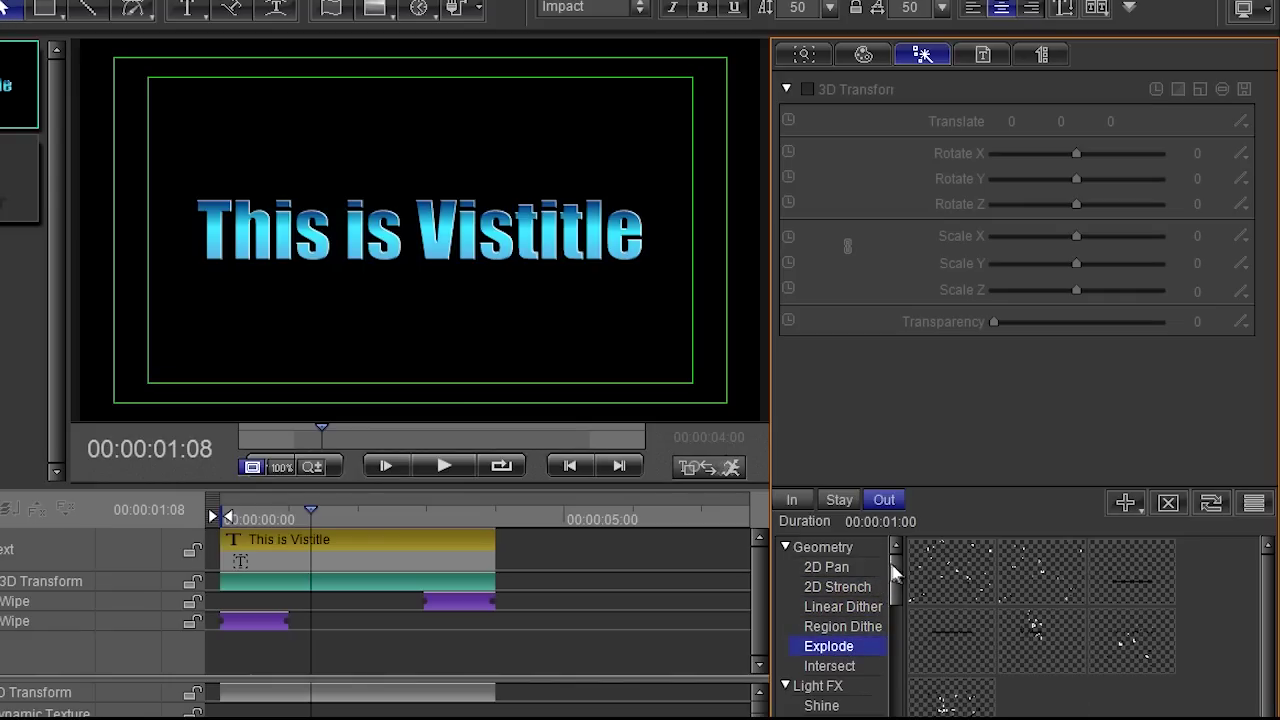
drag(895, 585, 897, 612)
click(824, 573)
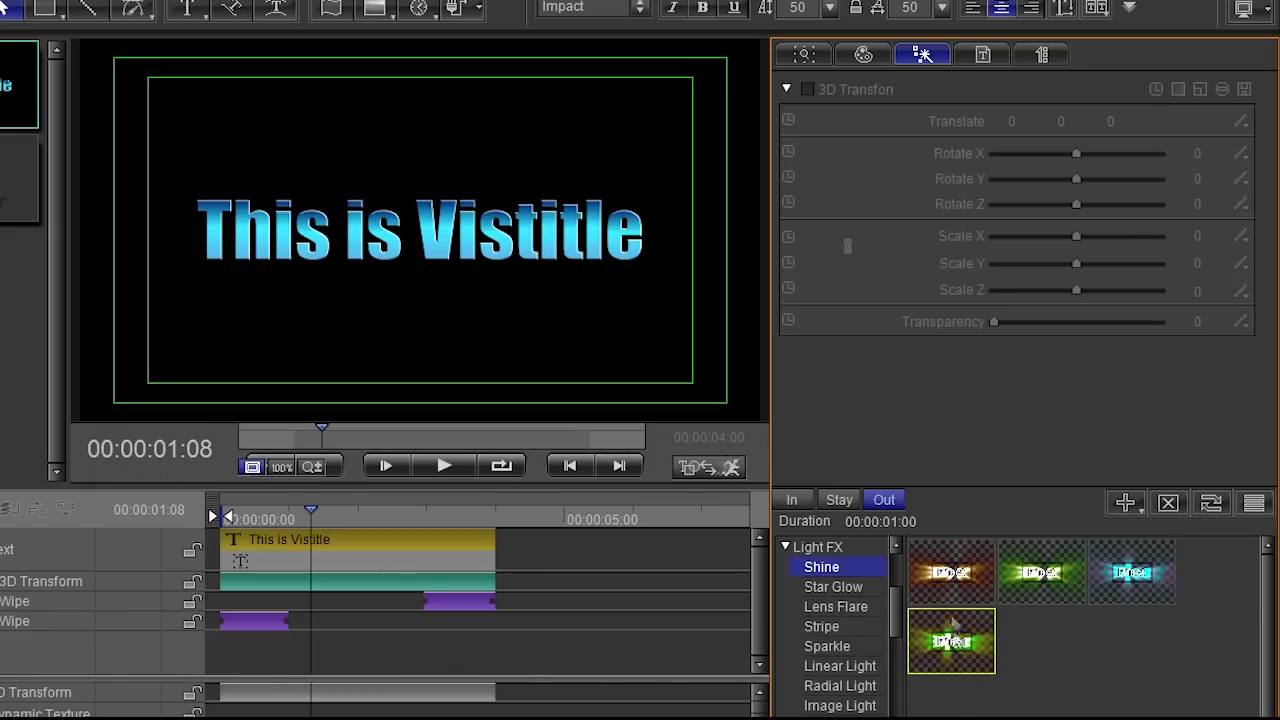
Place the cyan Shine preset from the In tab on the title's timeline.
click(855, 505)
click(791, 500)
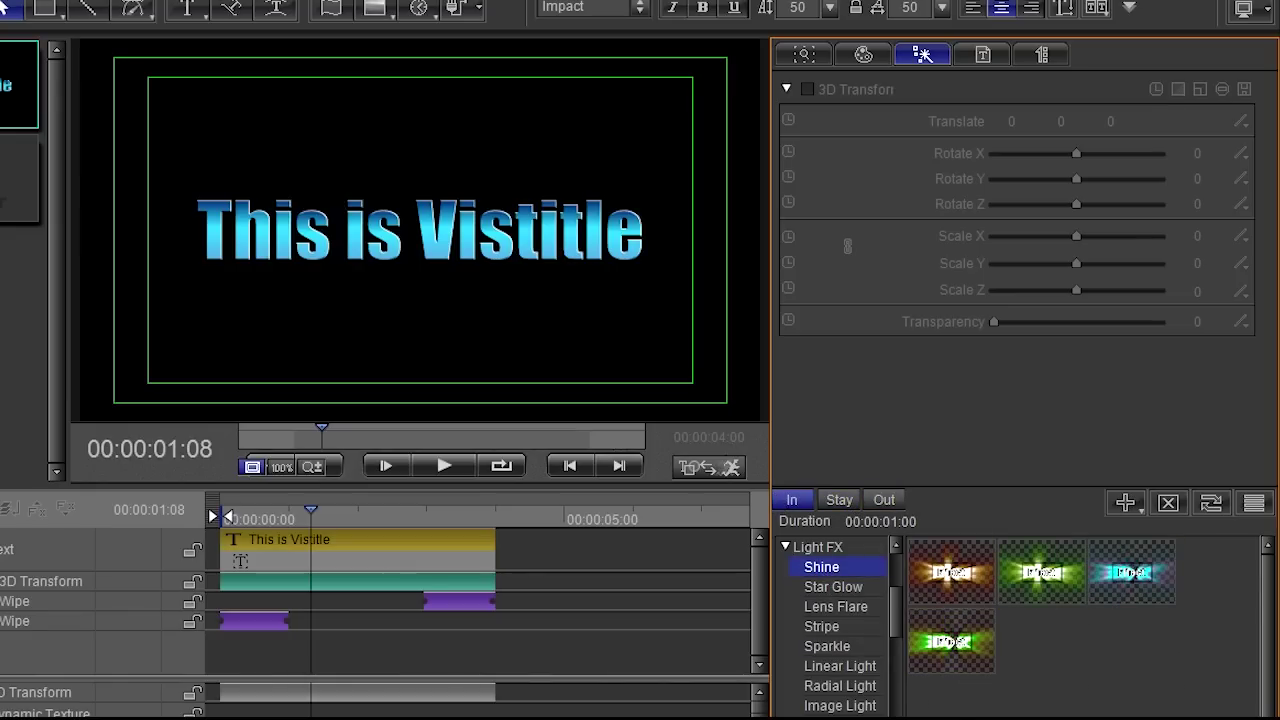
click(1133, 578)
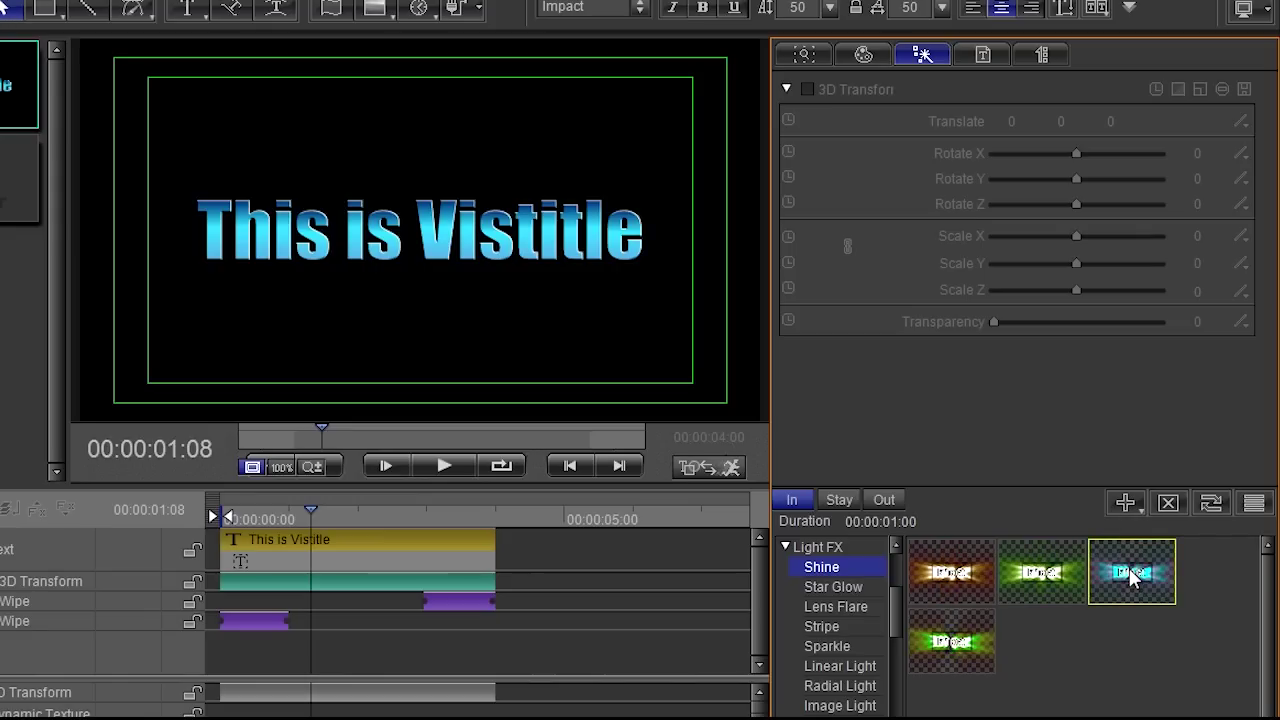
drag(1133, 578, 296, 574)
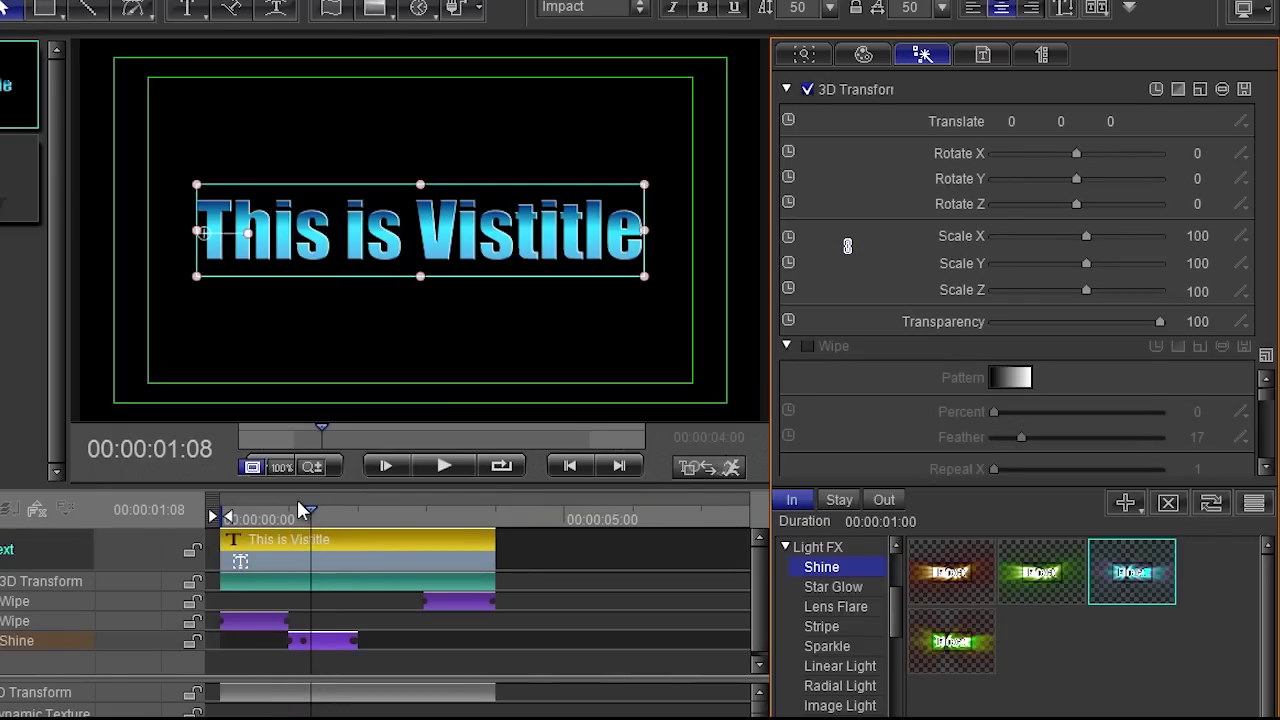
Stretch the Shine clip's right edge across most of the title and replay to check the streaks.
drag(303, 511, 311, 546)
click(229, 522)
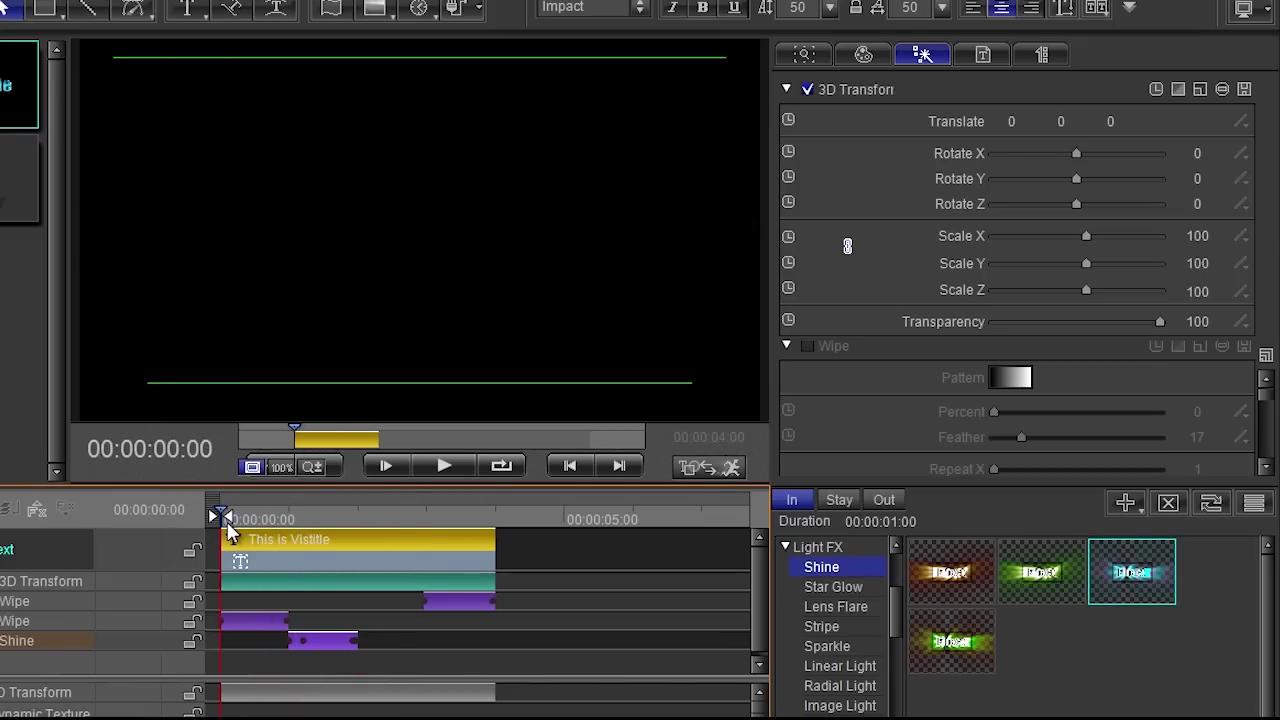
click(444, 466)
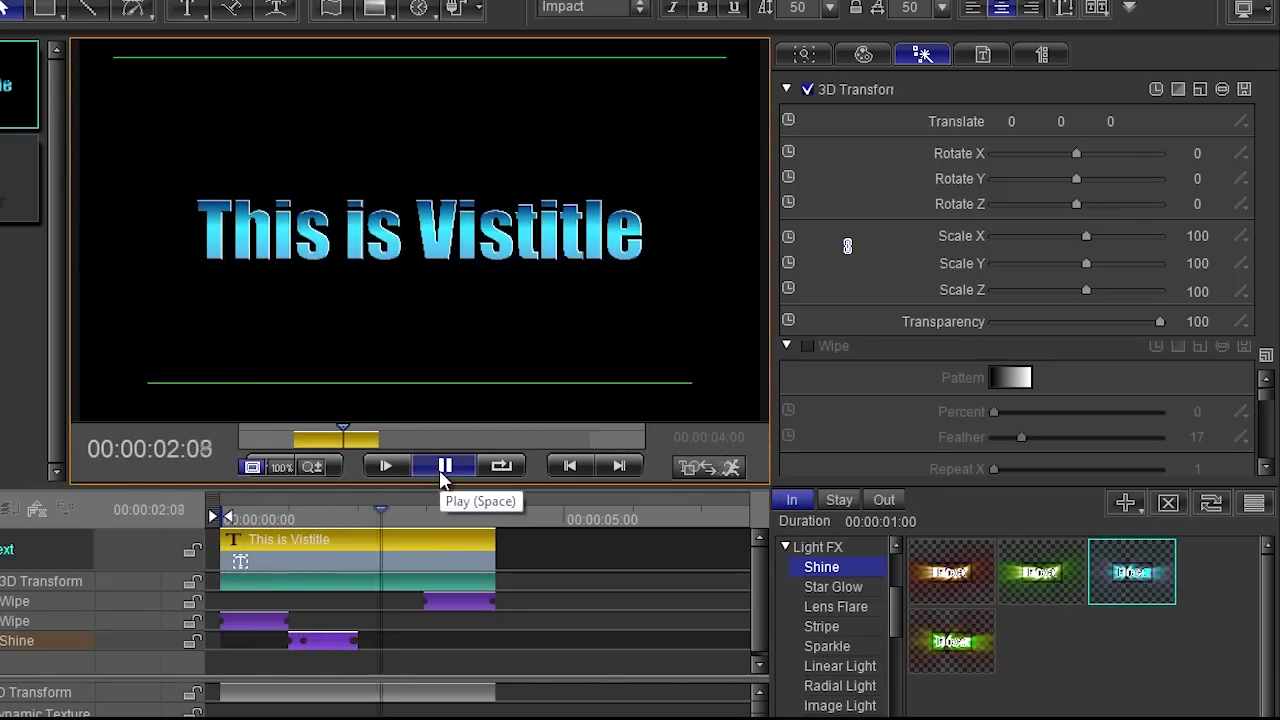
click(442, 476)
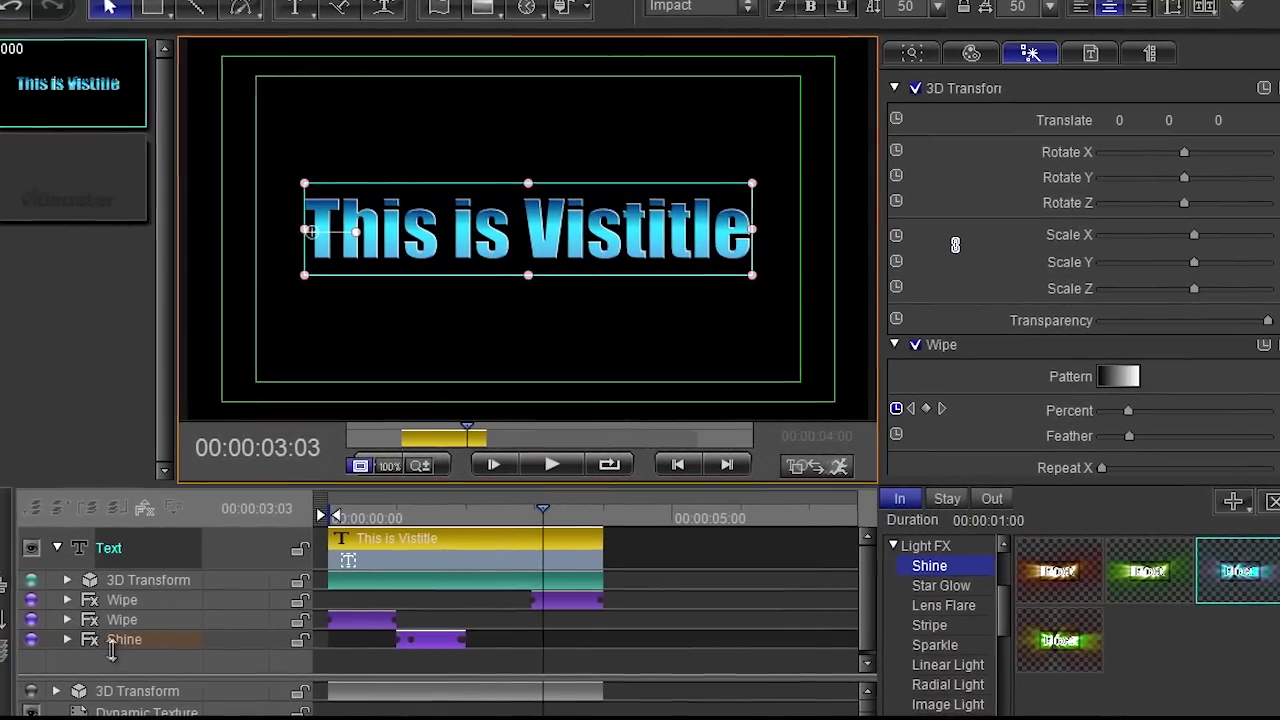
drag(484, 646, 605, 646)
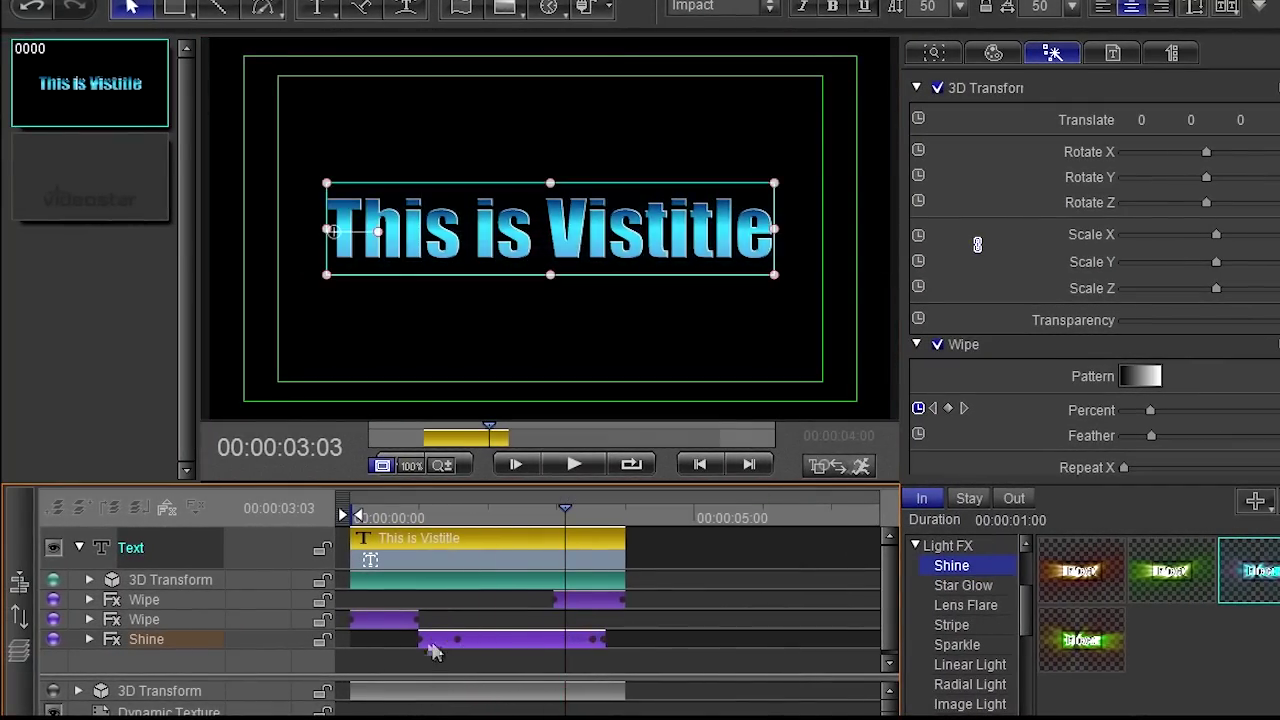
click(573, 464)
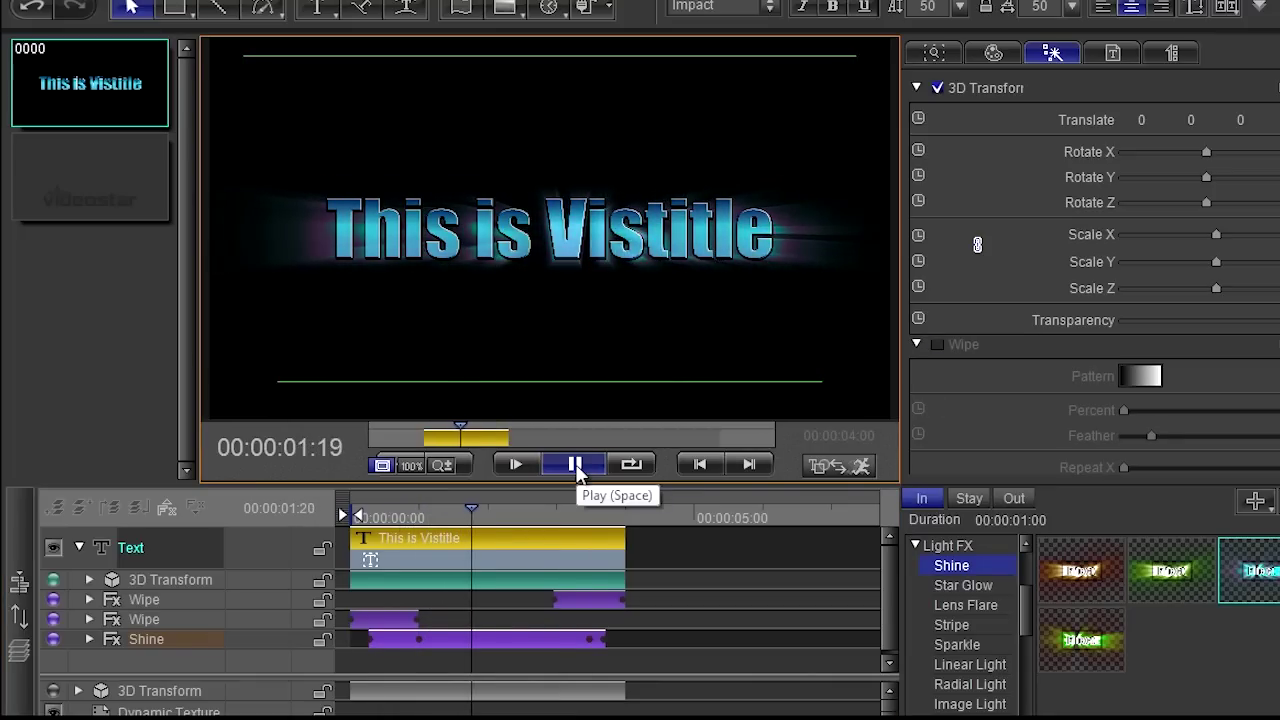
click(576, 466)
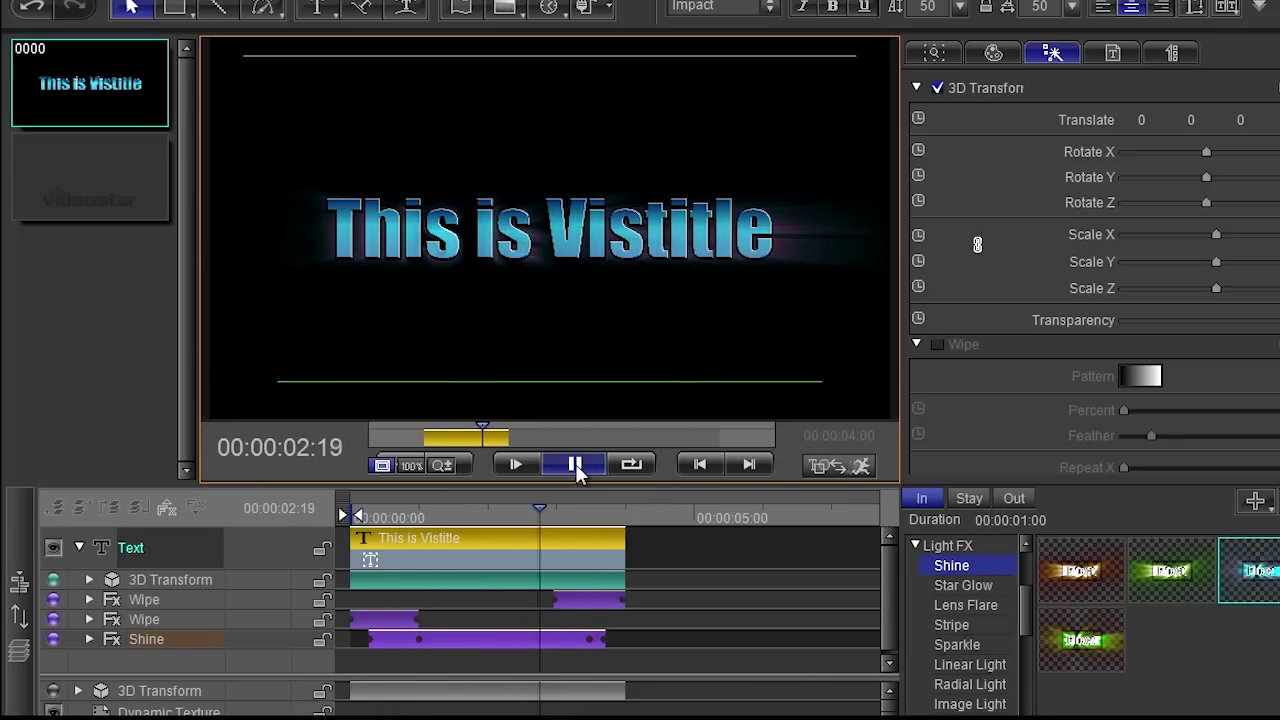
drag(512, 522, 468, 537)
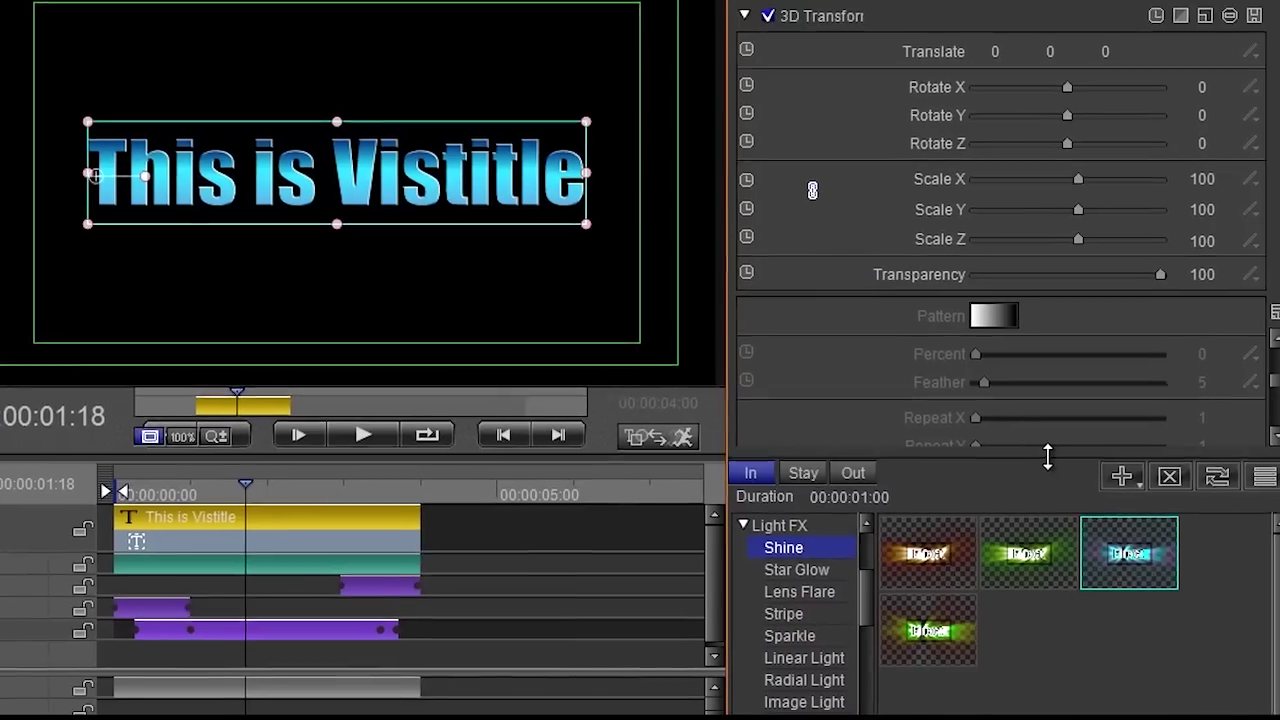
drag(1047, 455, 1026, 650)
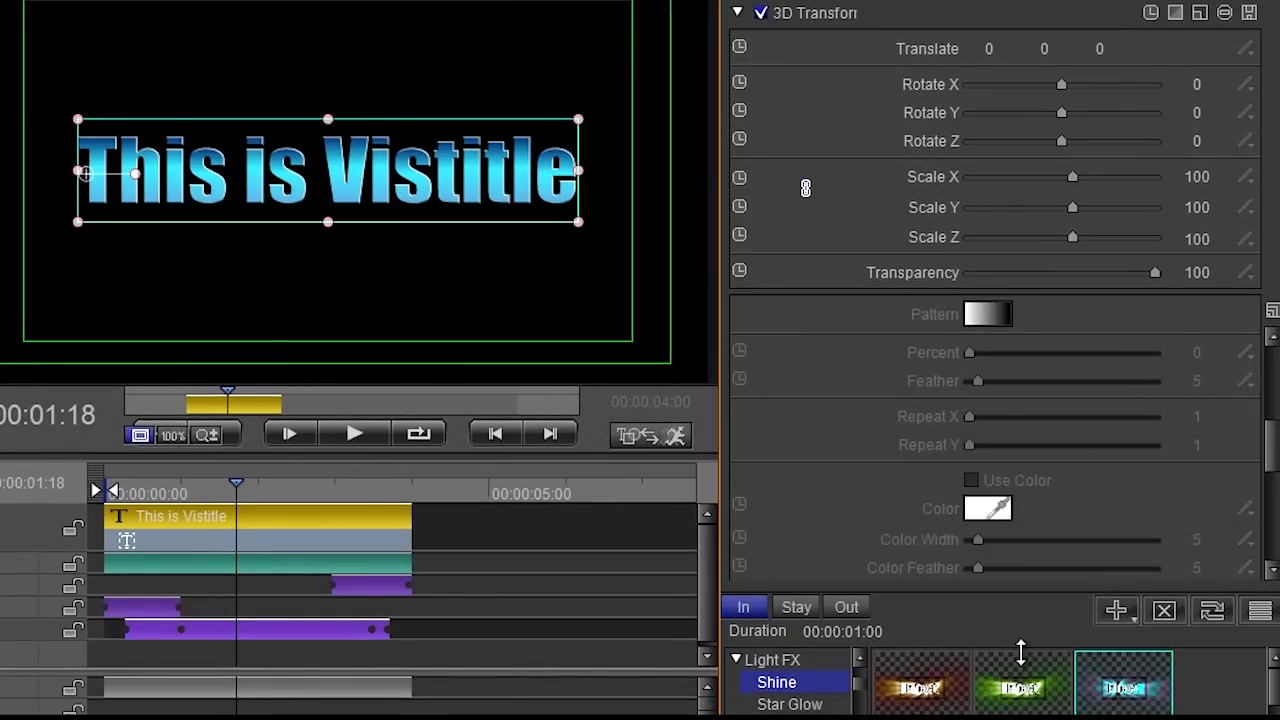
drag(1263, 450, 1274, 517)
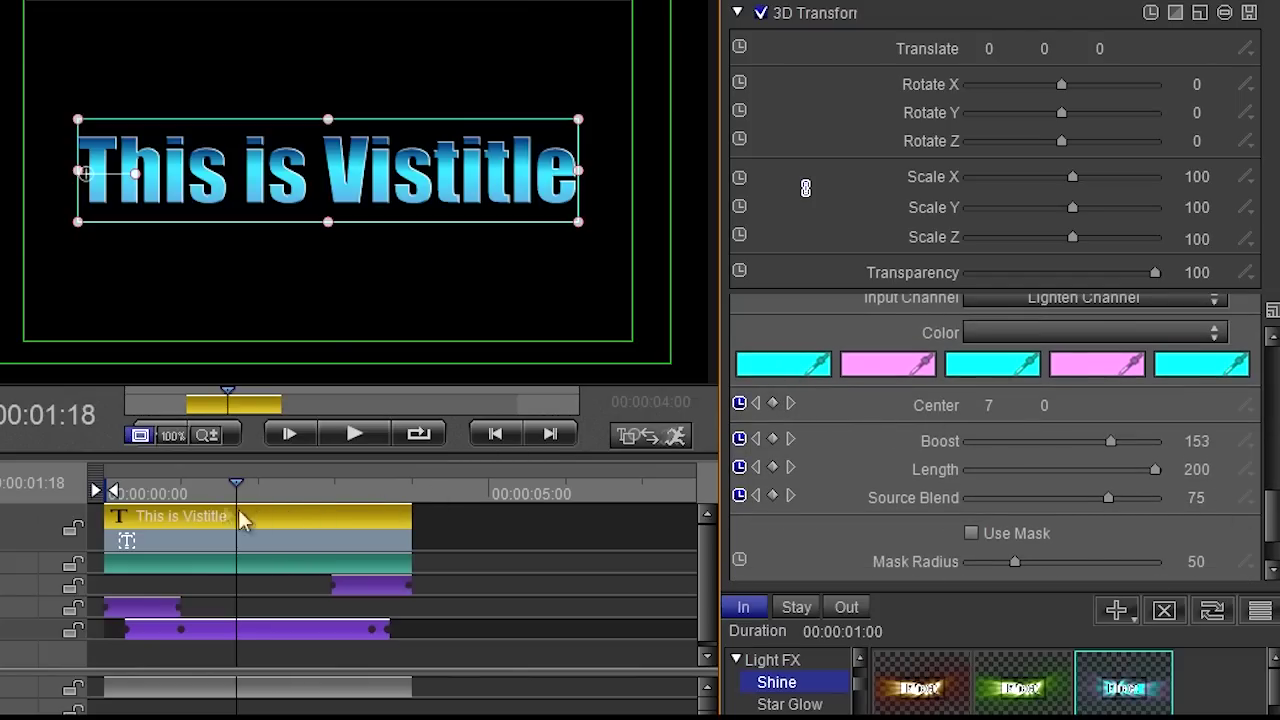
mouse_move(240, 491)
mouse_down()
mouse_move(271, 491)
mouse_move(251, 491)
mouse_up()
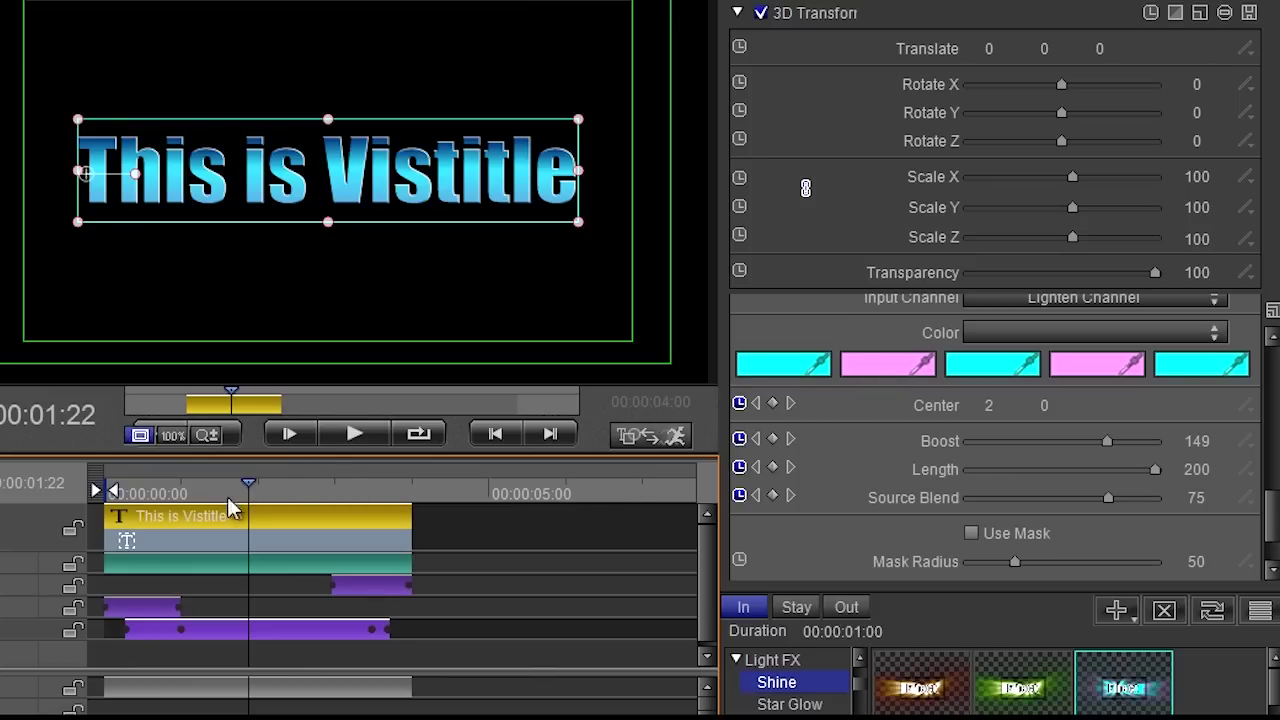
mouse_move(257, 491)
mouse_down()
mouse_move(276, 500)
mouse_move(262, 502)
mouse_up()
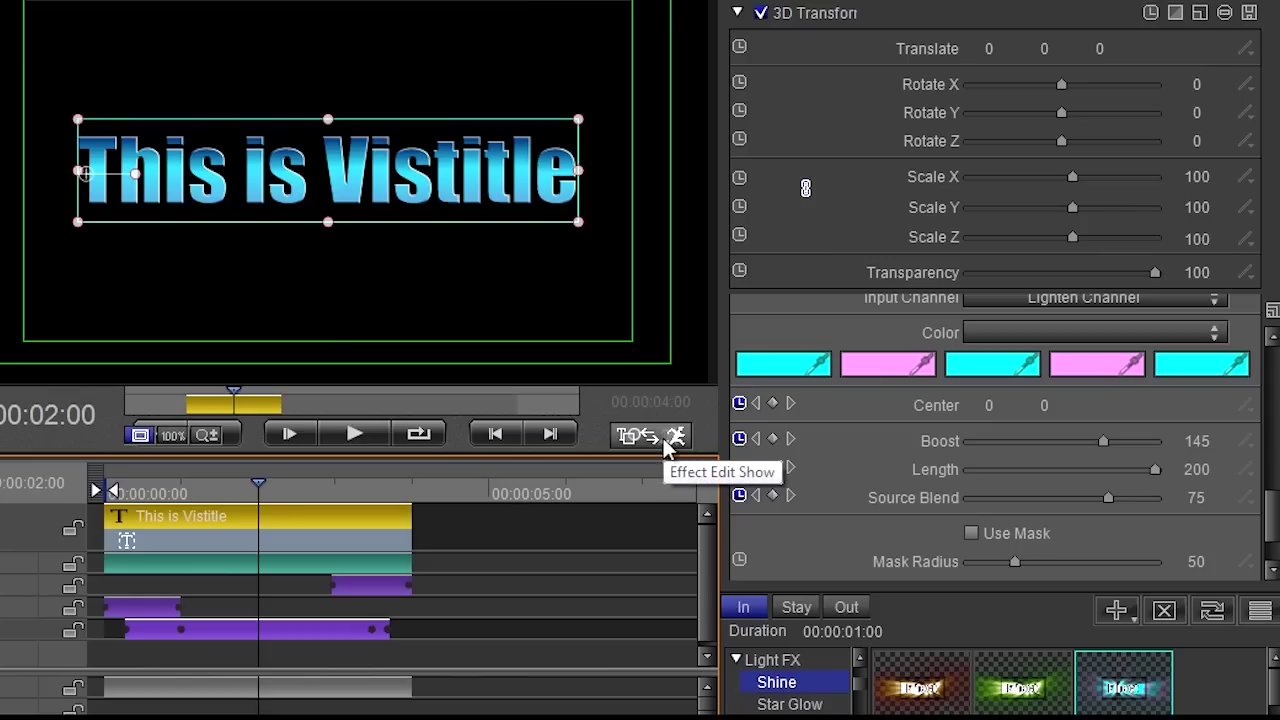
Preview the rendered shine between about one and two seconds in, toggling the effect view.
click(262, 488)
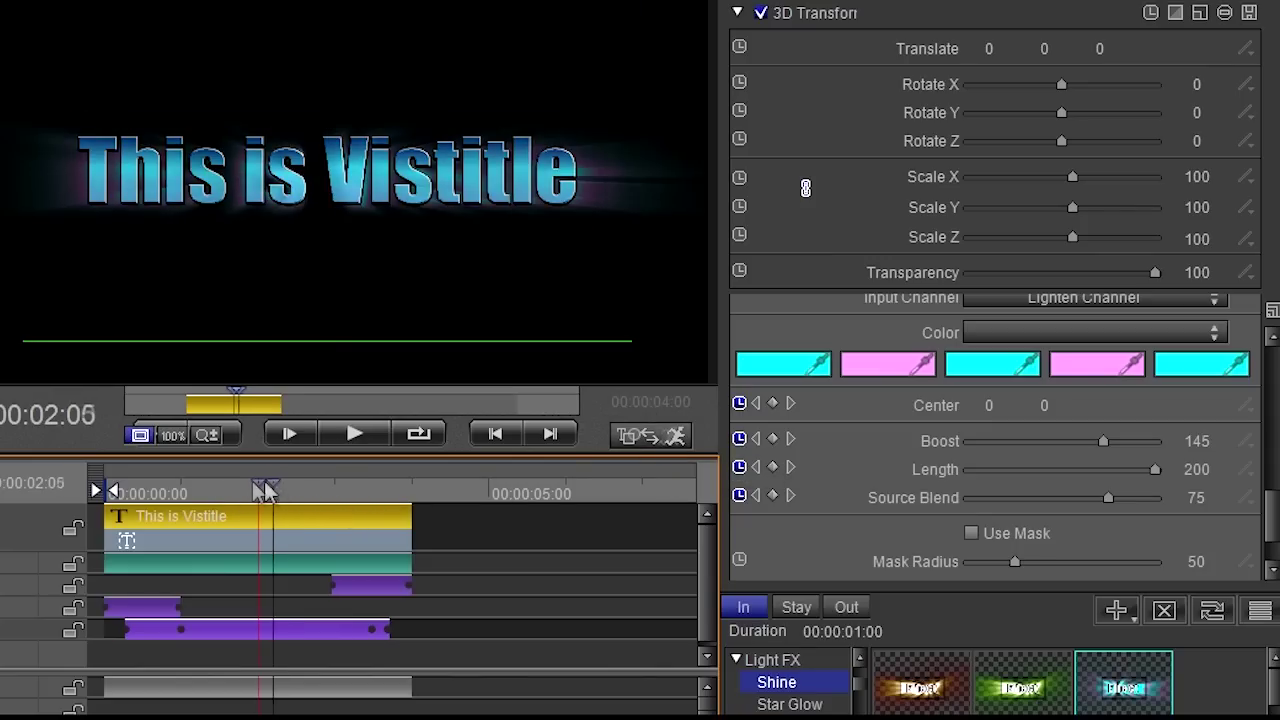
mouse_move(265, 490)
mouse_down()
mouse_move(360, 491)
mouse_move(257, 491)
mouse_move(280, 497)
mouse_up()
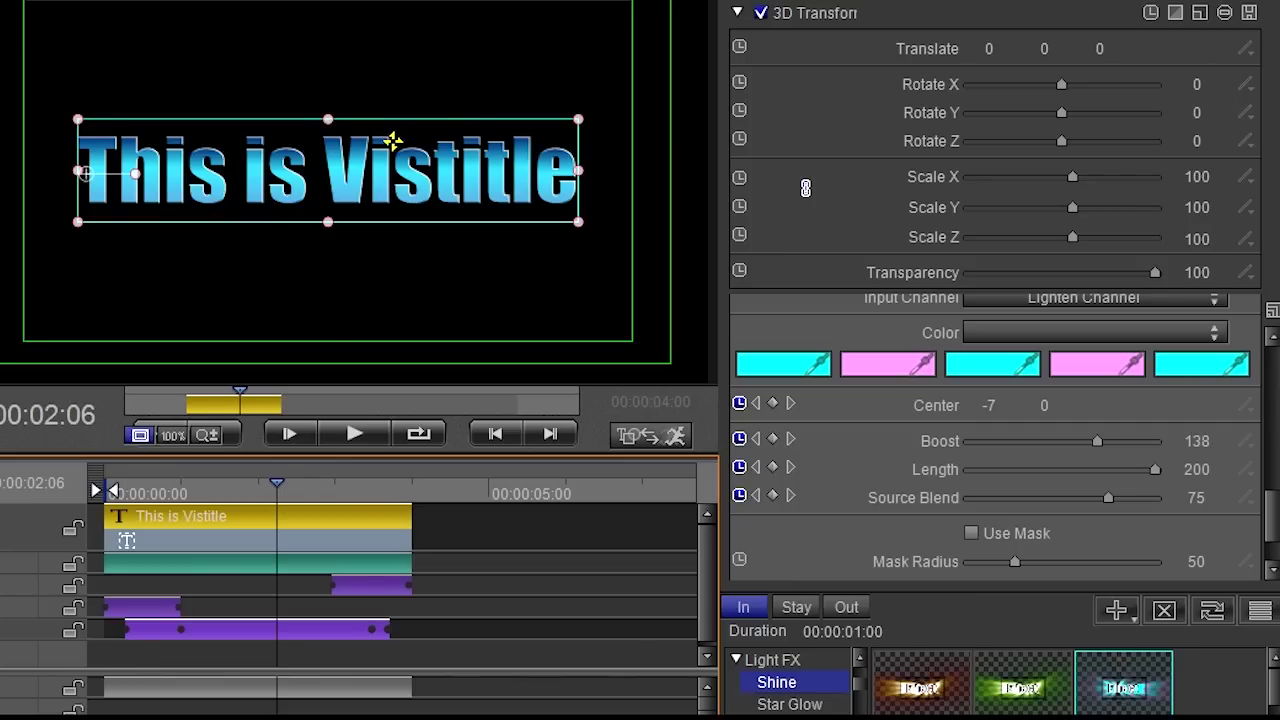
click(675, 436)
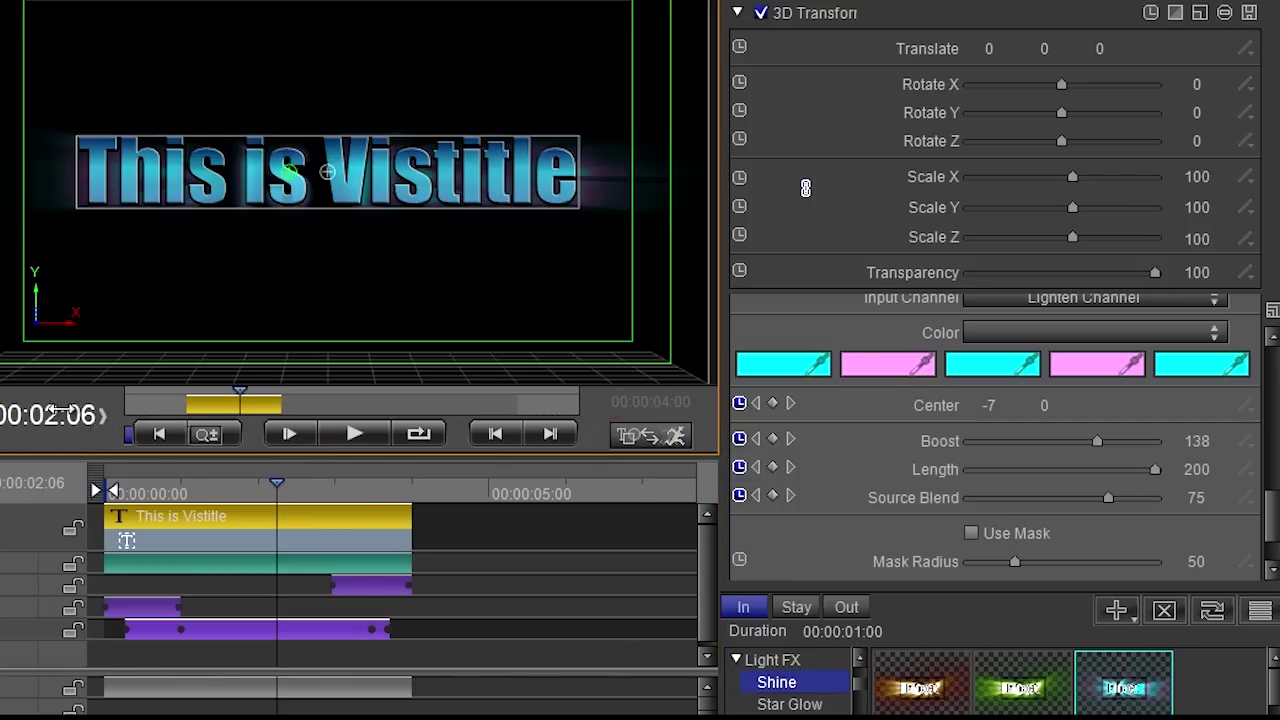
drag(268, 505, 236, 482)
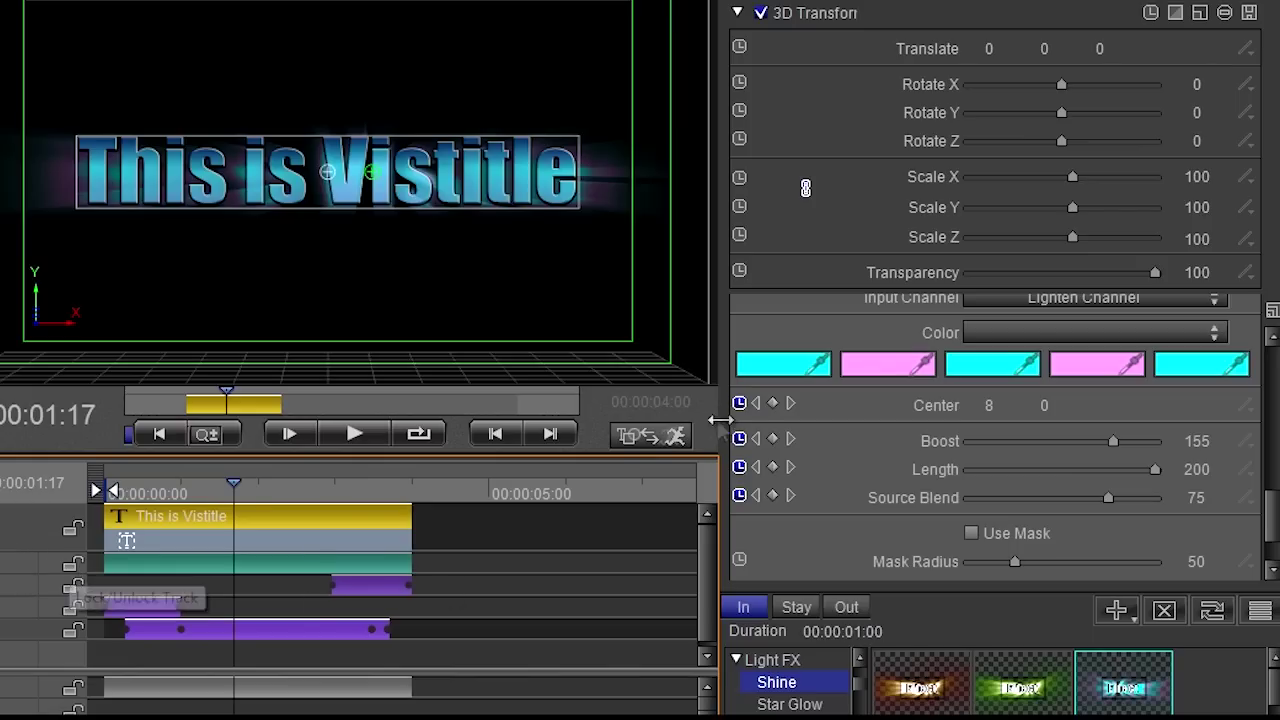
click(648, 434)
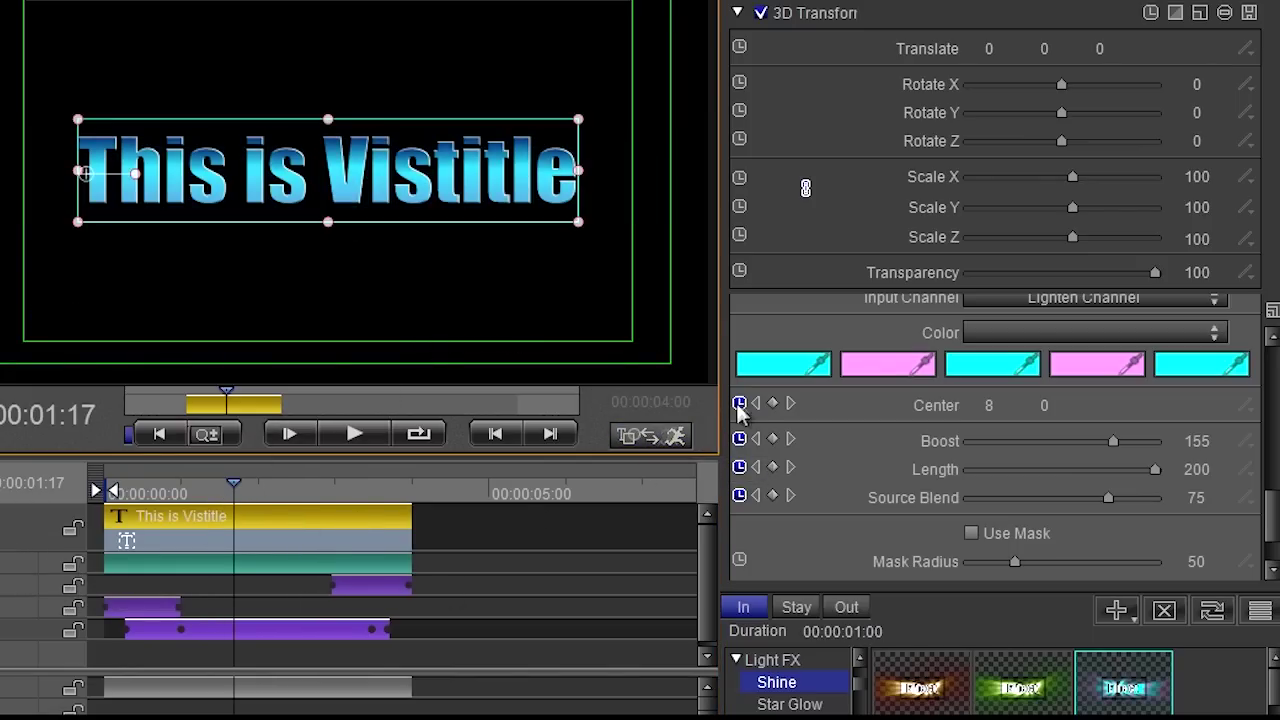
click(650, 435)
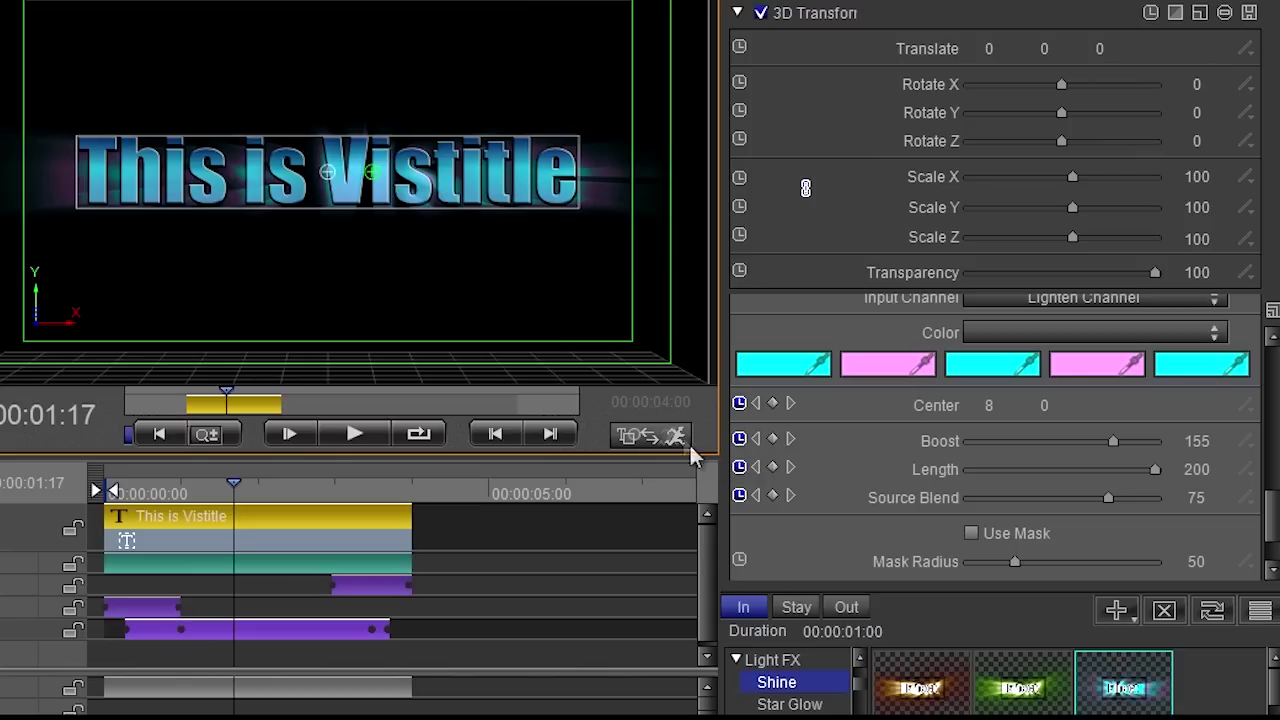
mouse_move(235, 489)
mouse_down()
mouse_move(275, 492)
mouse_move(248, 493)
mouse_up()
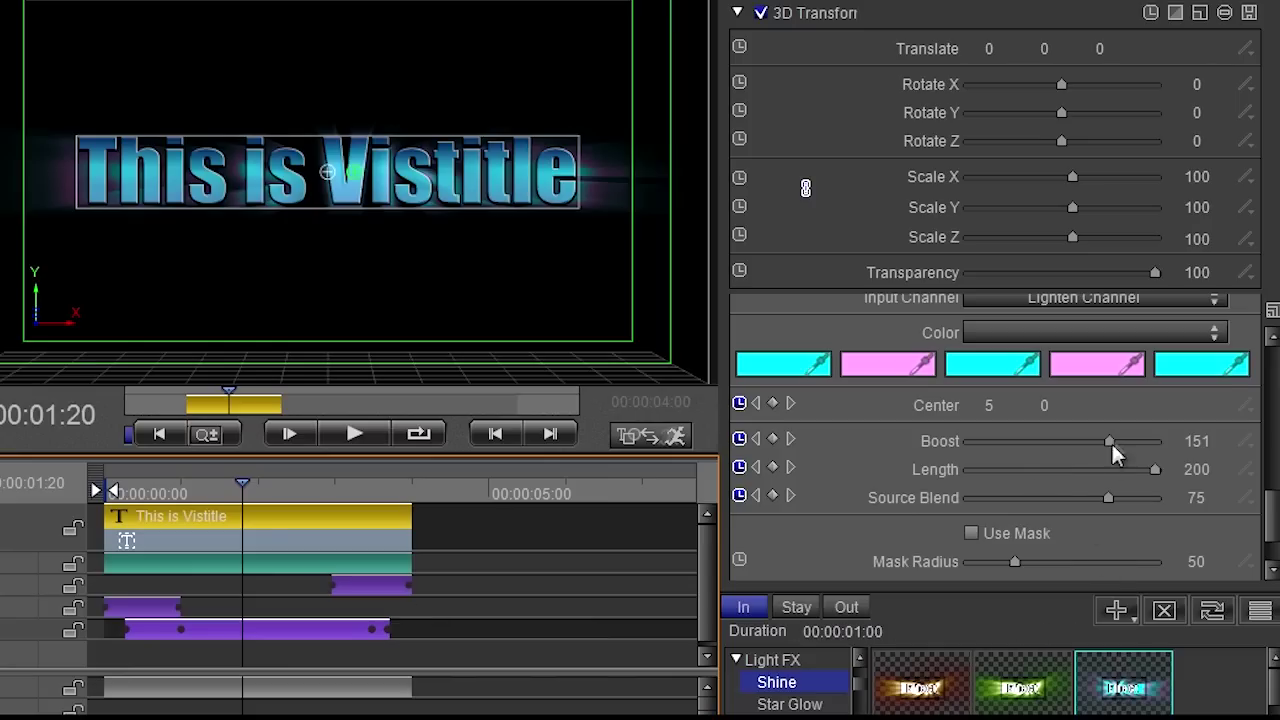
Set the Shine to Boost 186, Source Blend 80, Finess 83 and Spread 8.
drag(1108, 439, 1141, 439)
drag(1108, 498, 1118, 499)
scroll(1100, 510, down, 2)
mouse_move(1064, 533)
mouse_down()
mouse_move(1076, 530)
mouse_move(1043, 535)
mouse_move(1045, 564)
mouse_move(1088, 563)
mouse_up()
Try the Aura and Romance colour presets, then settle on Heaven for the shine.
scroll(1150, 520, up, 3)
click(1198, 490)
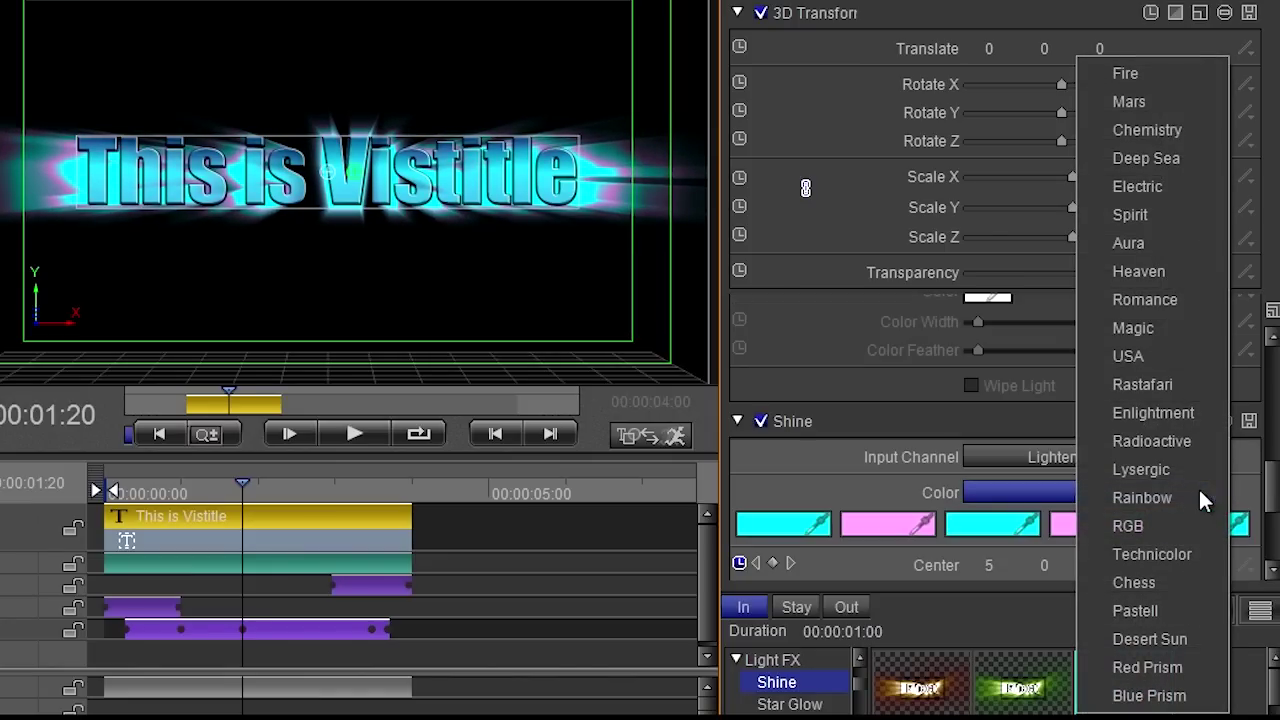
click(1200, 243)
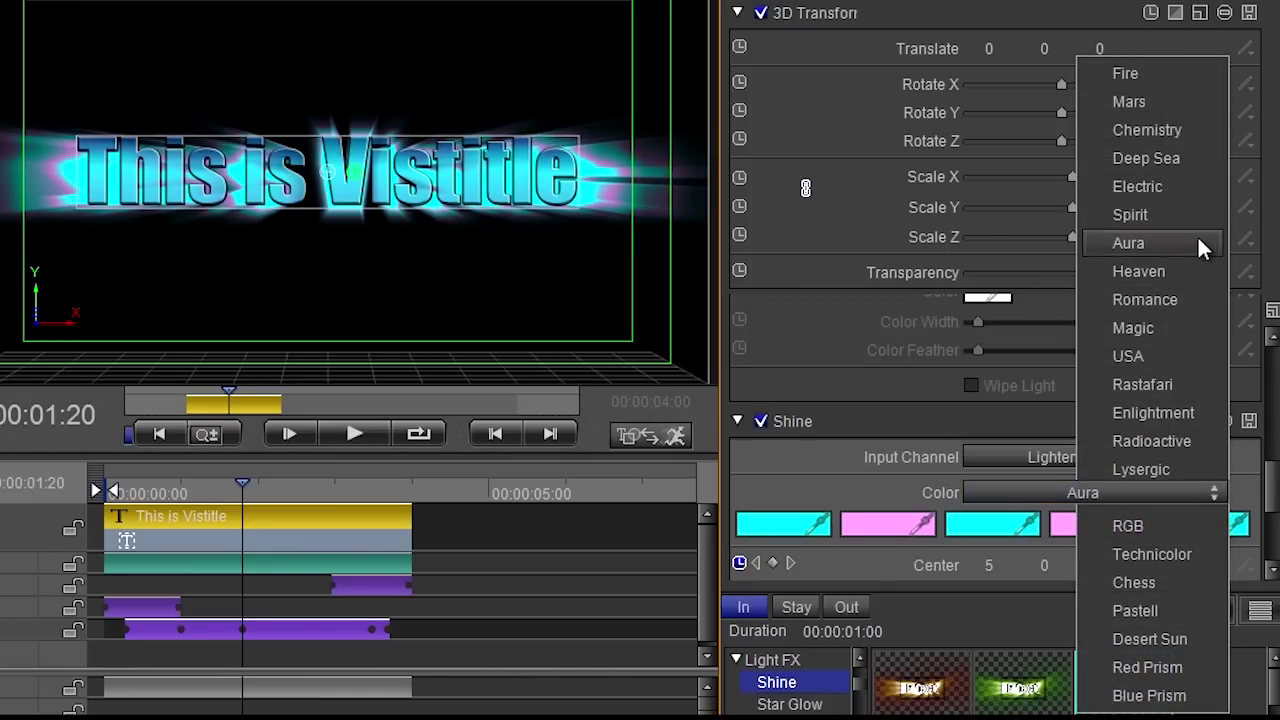
click(1089, 489)
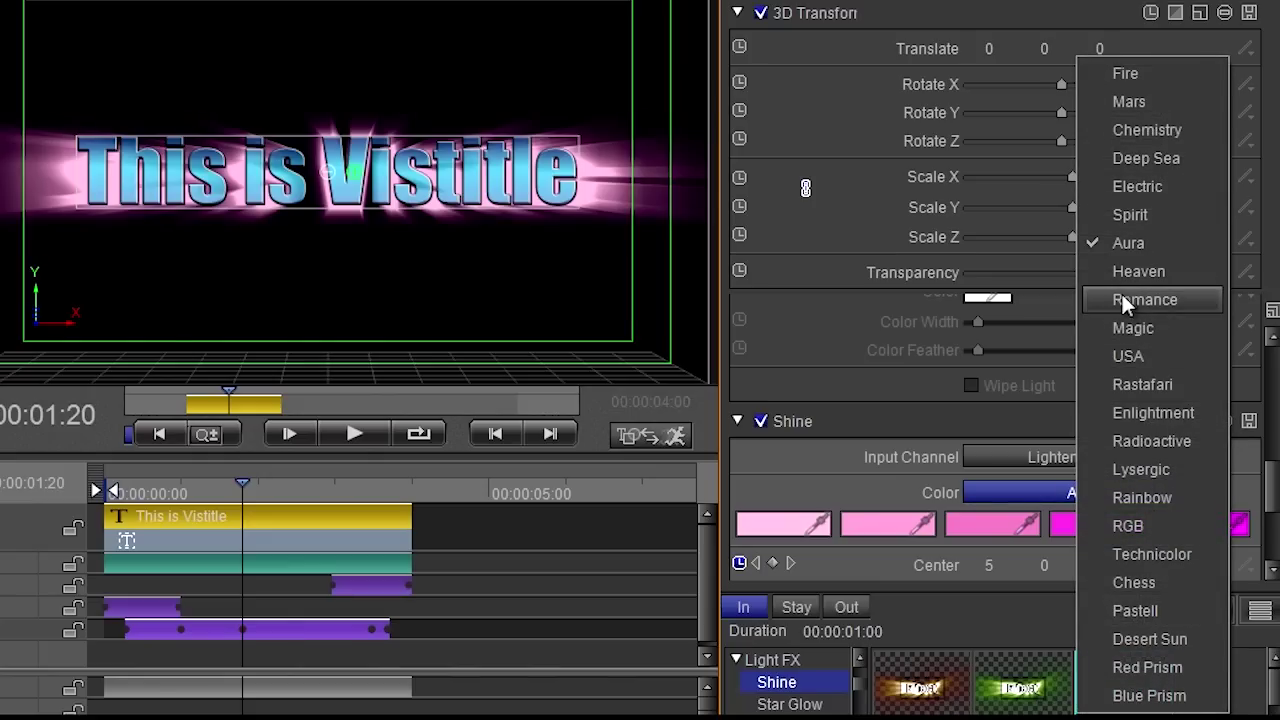
click(1122, 294)
click(1095, 488)
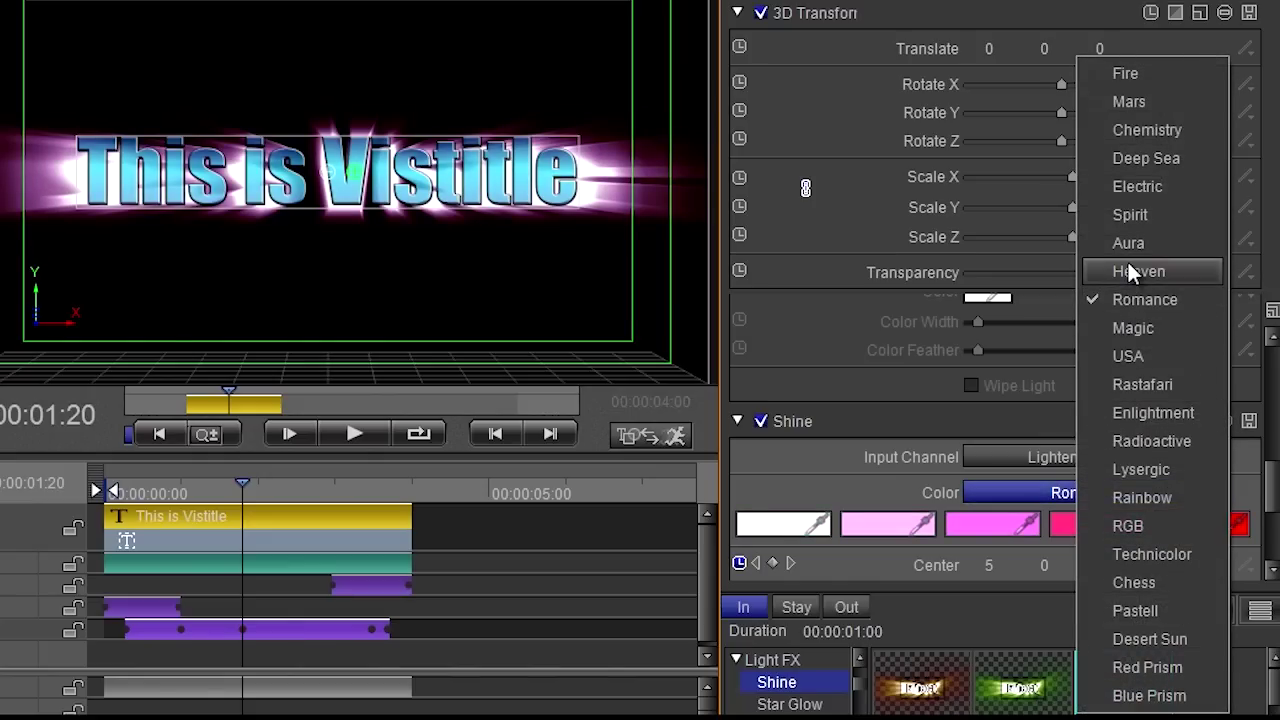
click(1127, 259)
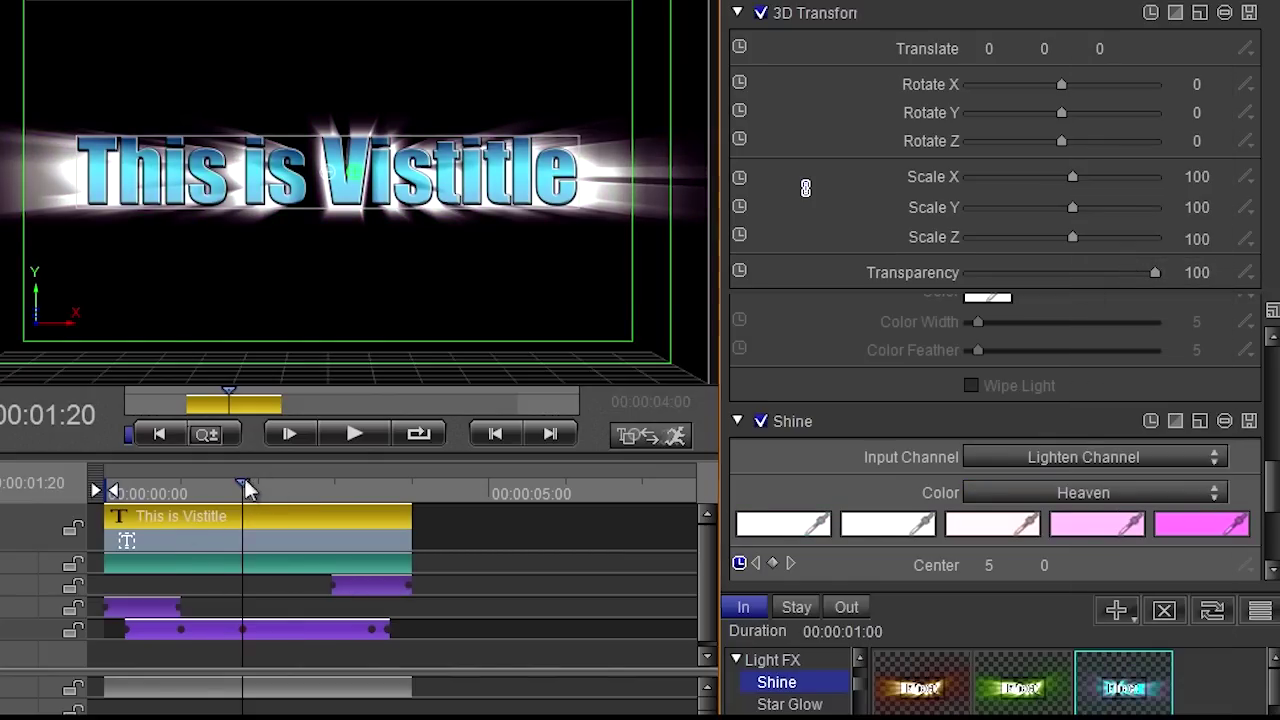
mouse_move(248, 488)
mouse_down()
mouse_move(357, 491)
mouse_move(183, 493)
mouse_move(263, 503)
mouse_move(237, 503)
mouse_up()
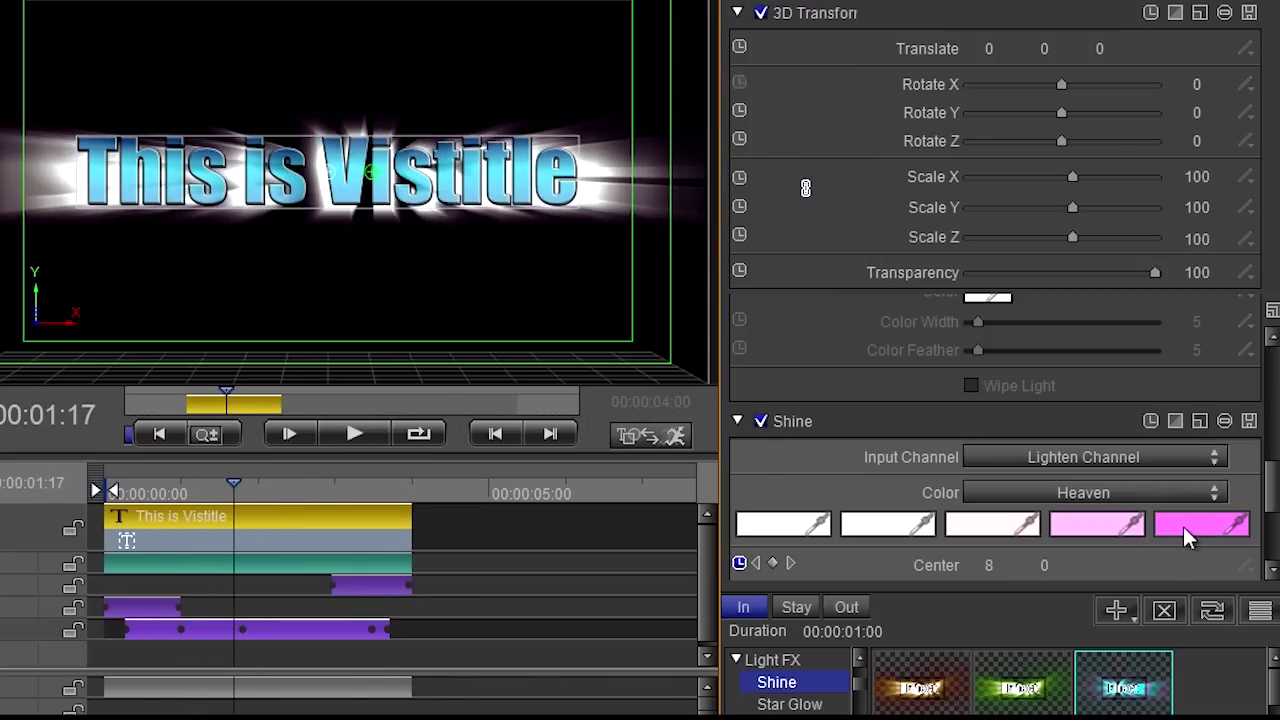
Recolour the shine's fifth colour deep blue and its third colour turquoise.
click(1183, 526)
click(265, 418)
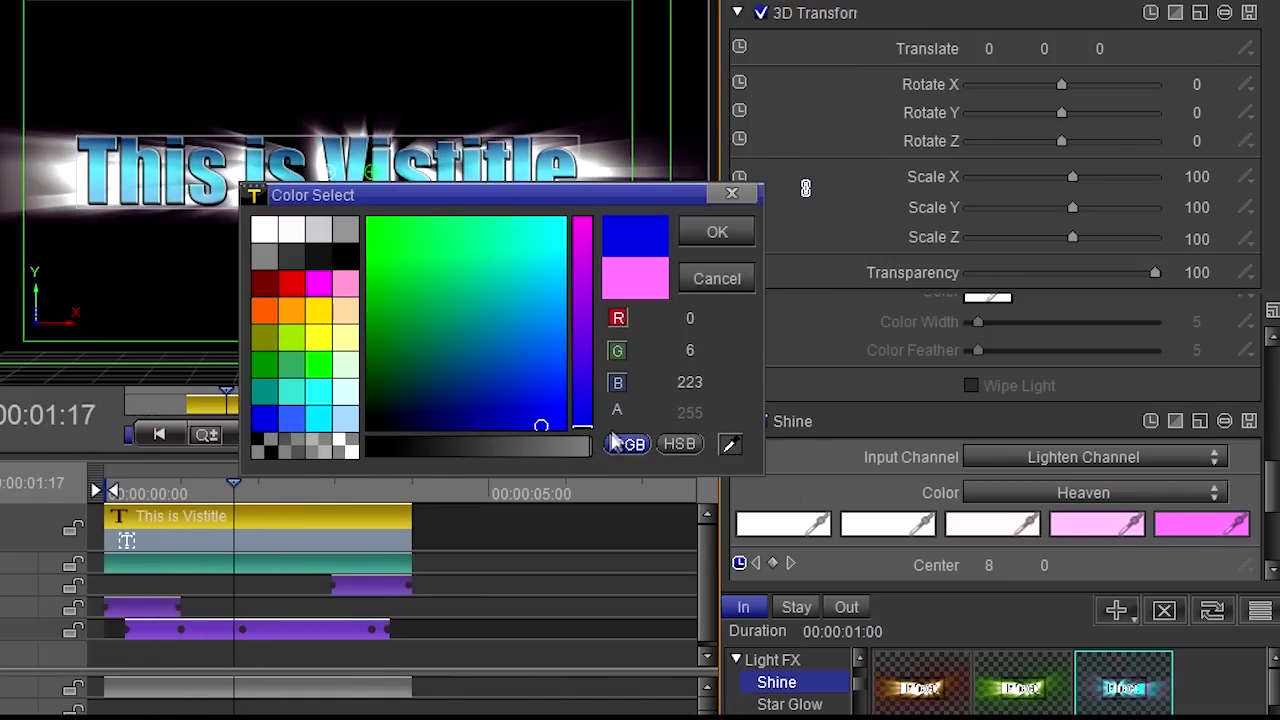
drag(233, 483, 267, 483)
click(1004, 527)
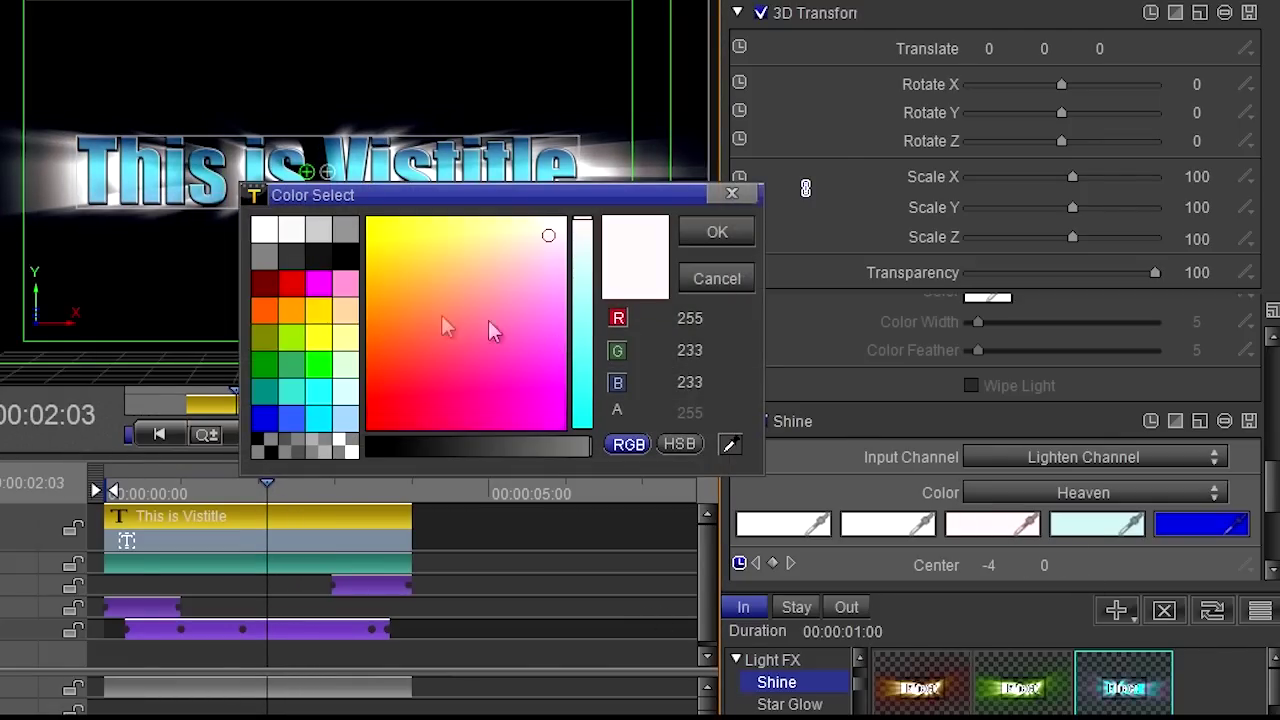
click(291, 392)
click(716, 233)
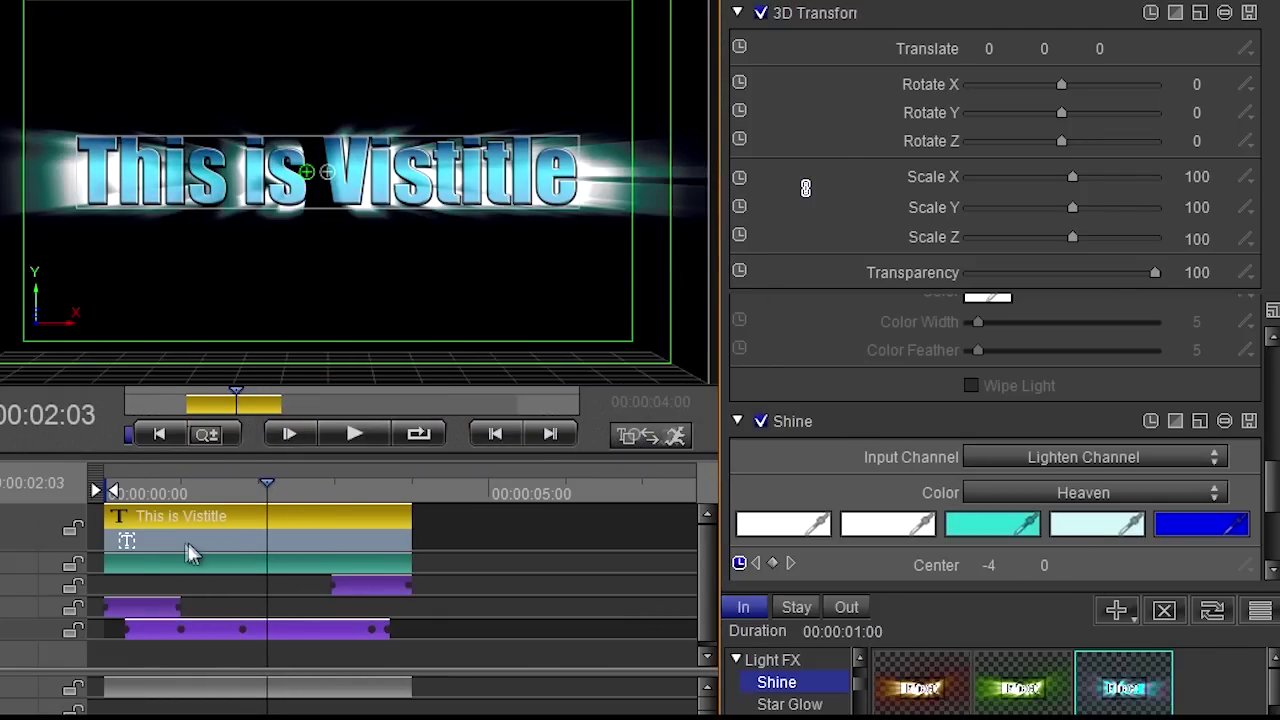
Replay the title from the start and expand the Shine track's keyframe rows.
drag(268, 486, 110, 510)
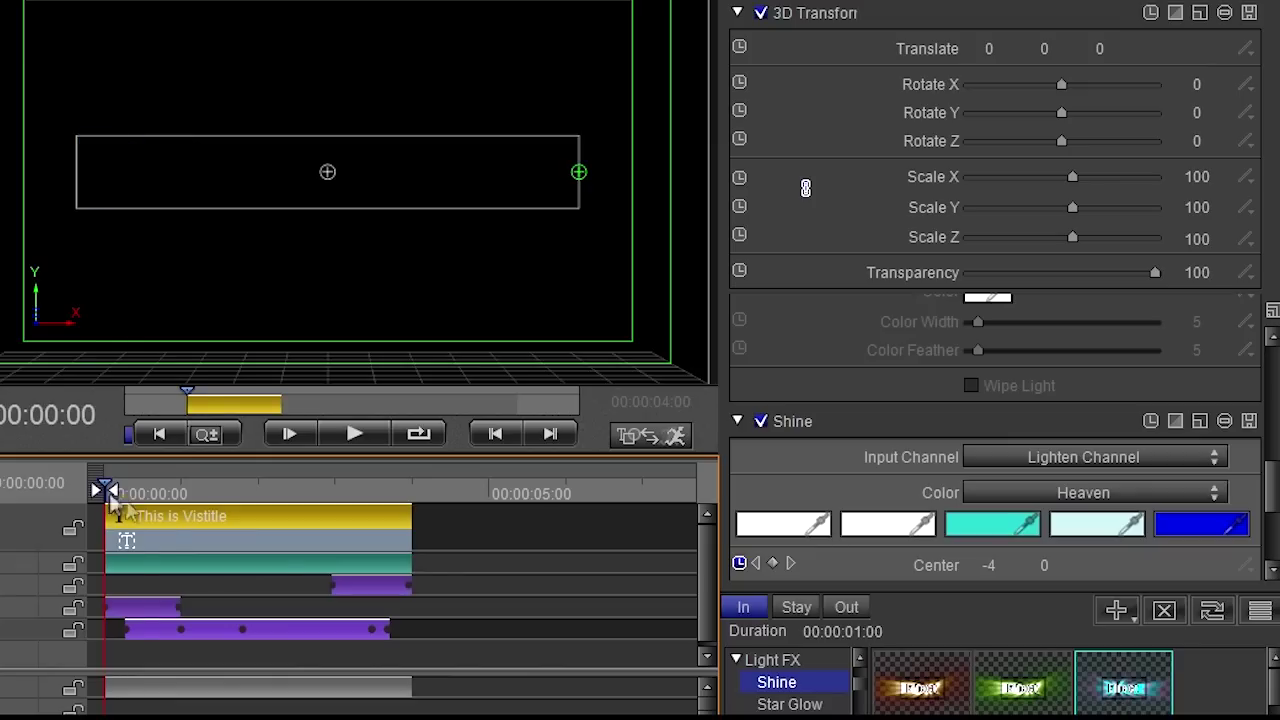
key(space)
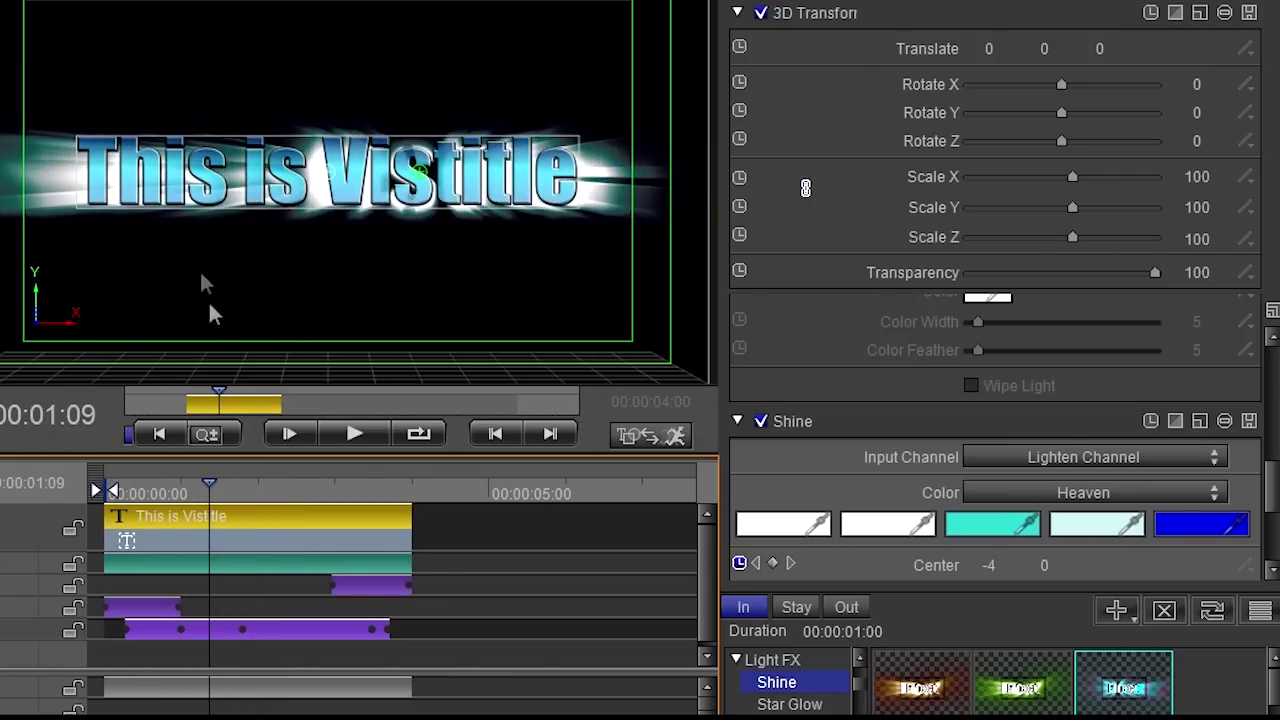
scroll(995, 430, down, 5)
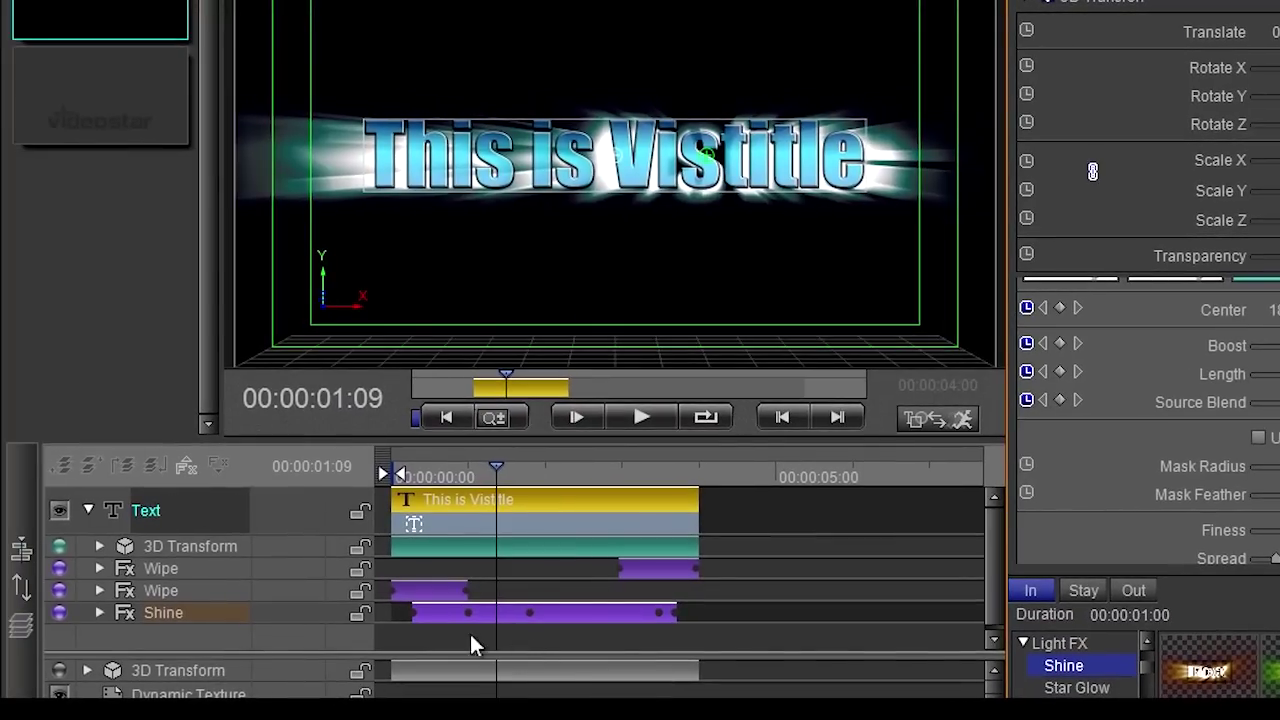
click(100, 612)
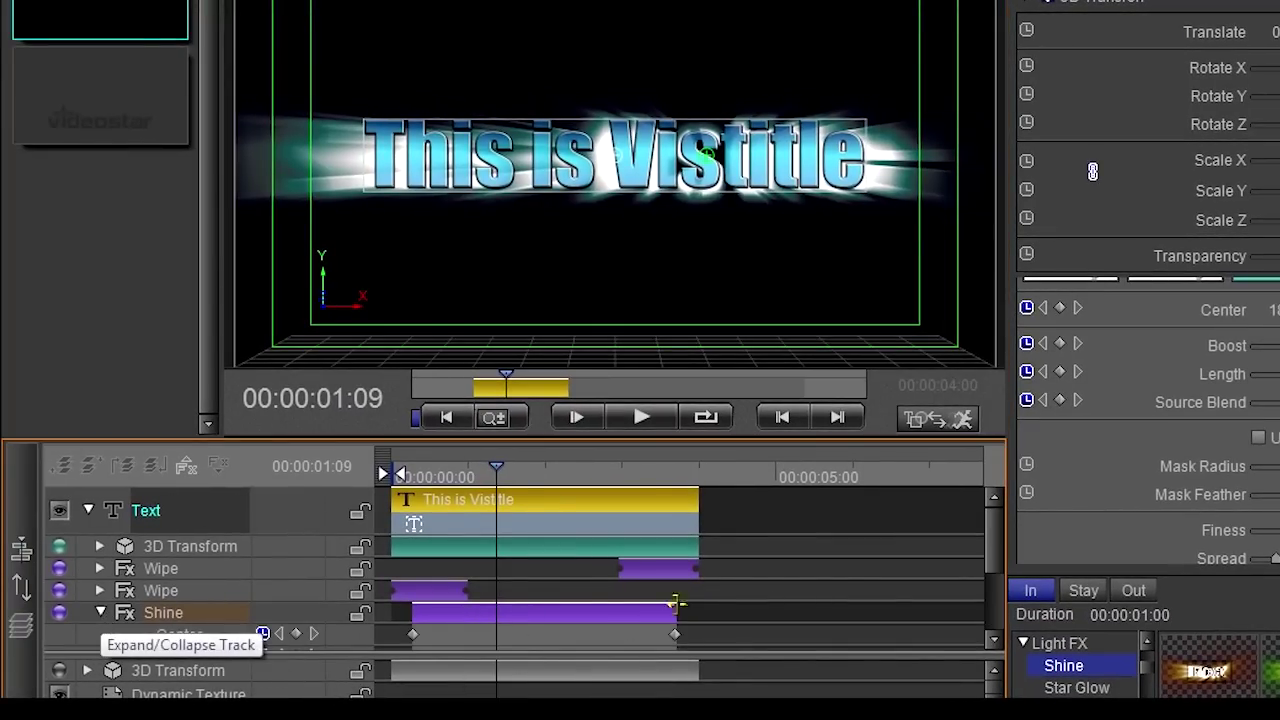
scroll(999, 541, down, 1)
drag(1003, 552, 999, 571)
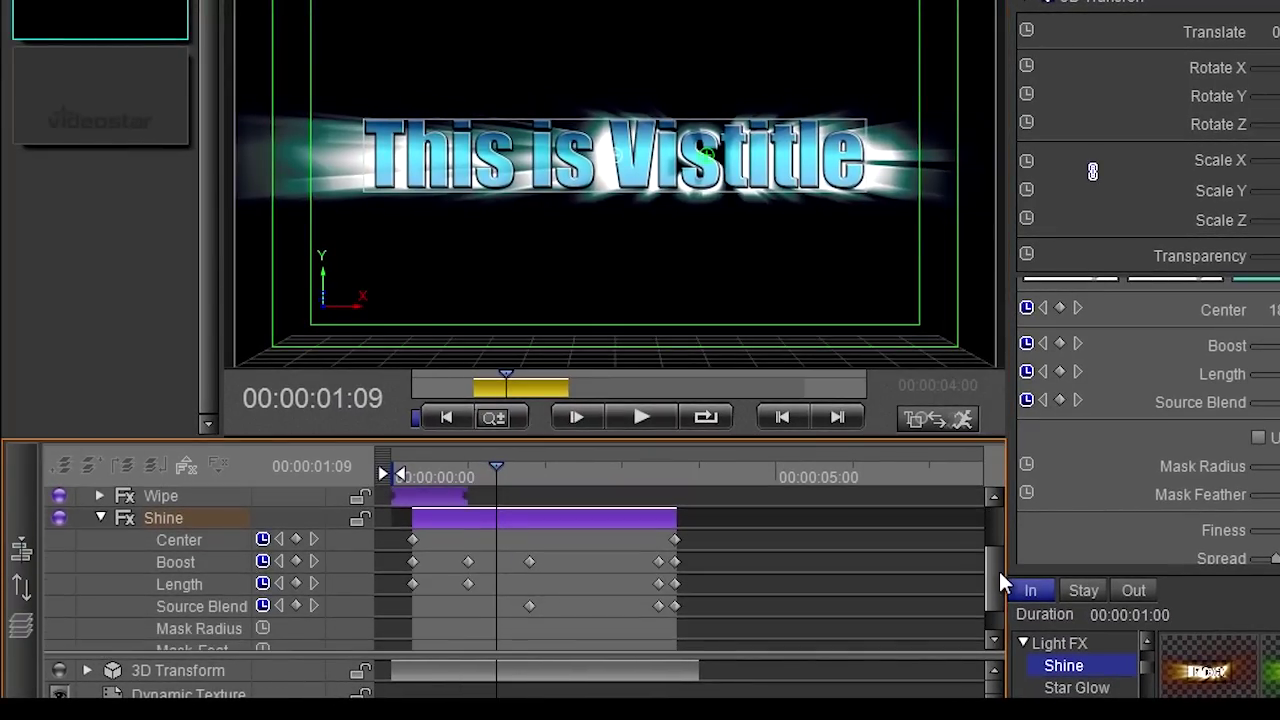
drag(496, 467, 627, 475)
Delete the middle Source Blend keyframes and scrub the shine to check it.
click(660, 612)
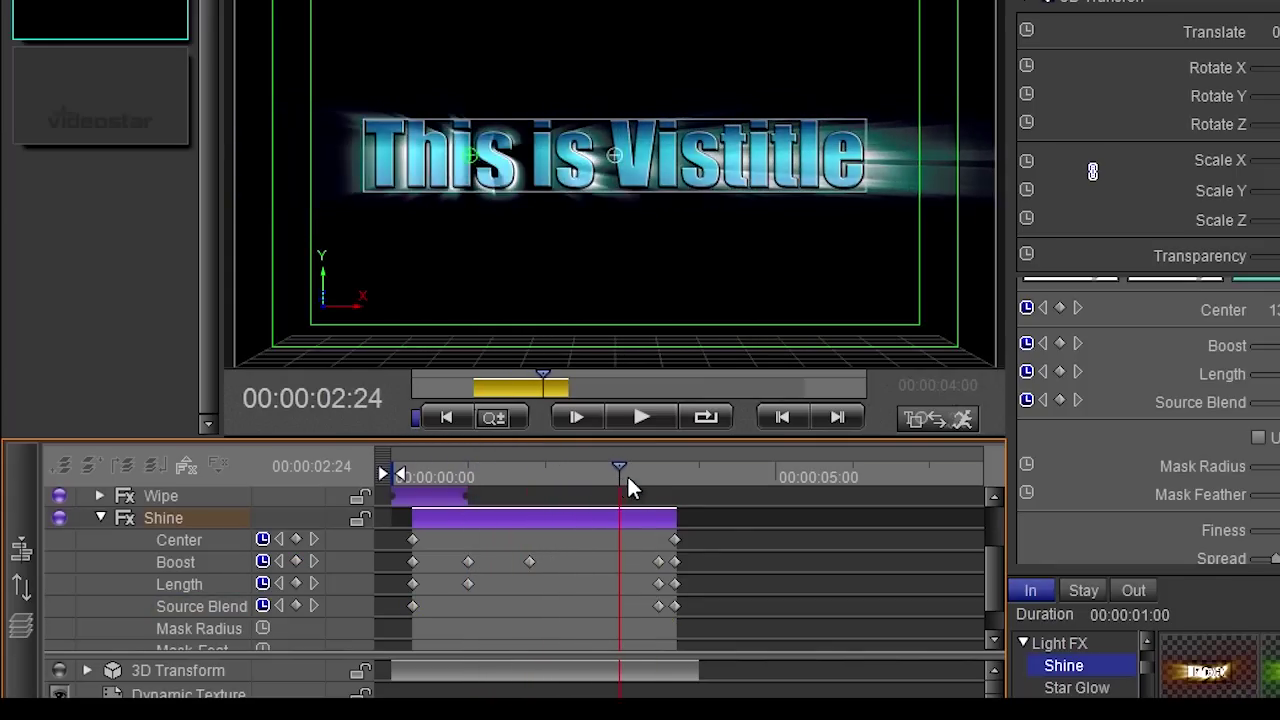
click(587, 607)
click(588, 610)
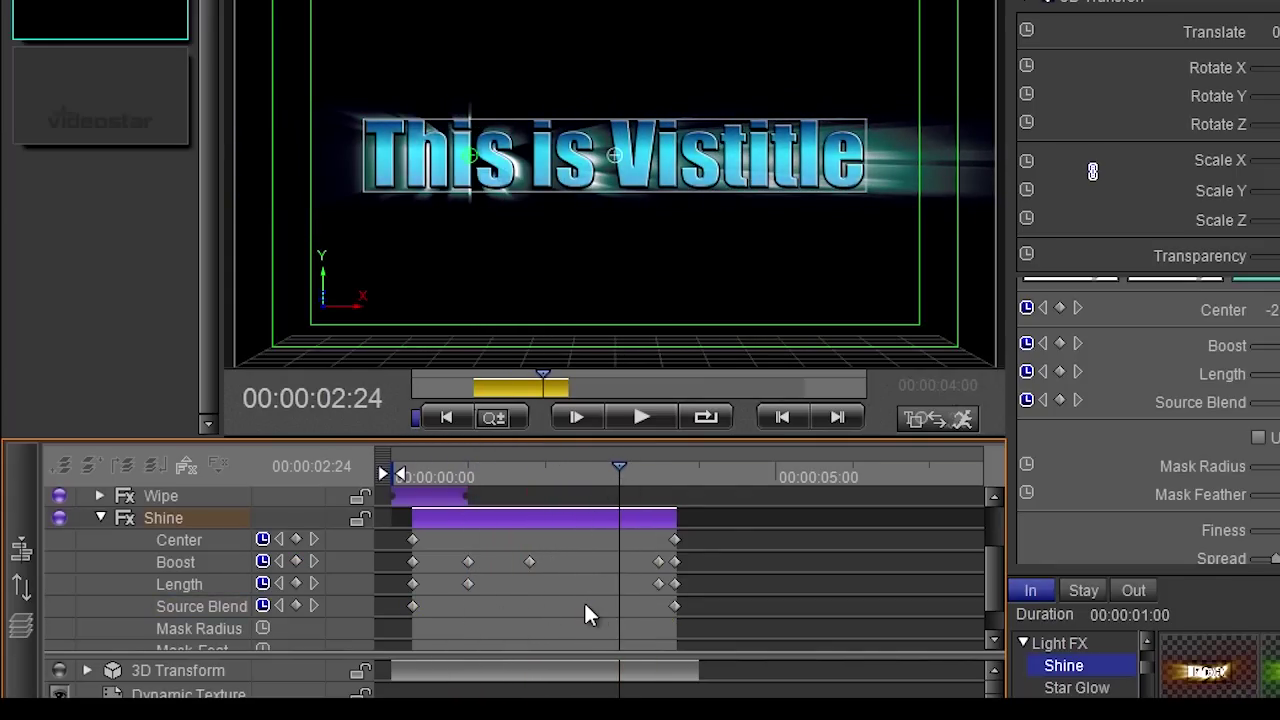
drag(625, 477, 441, 487)
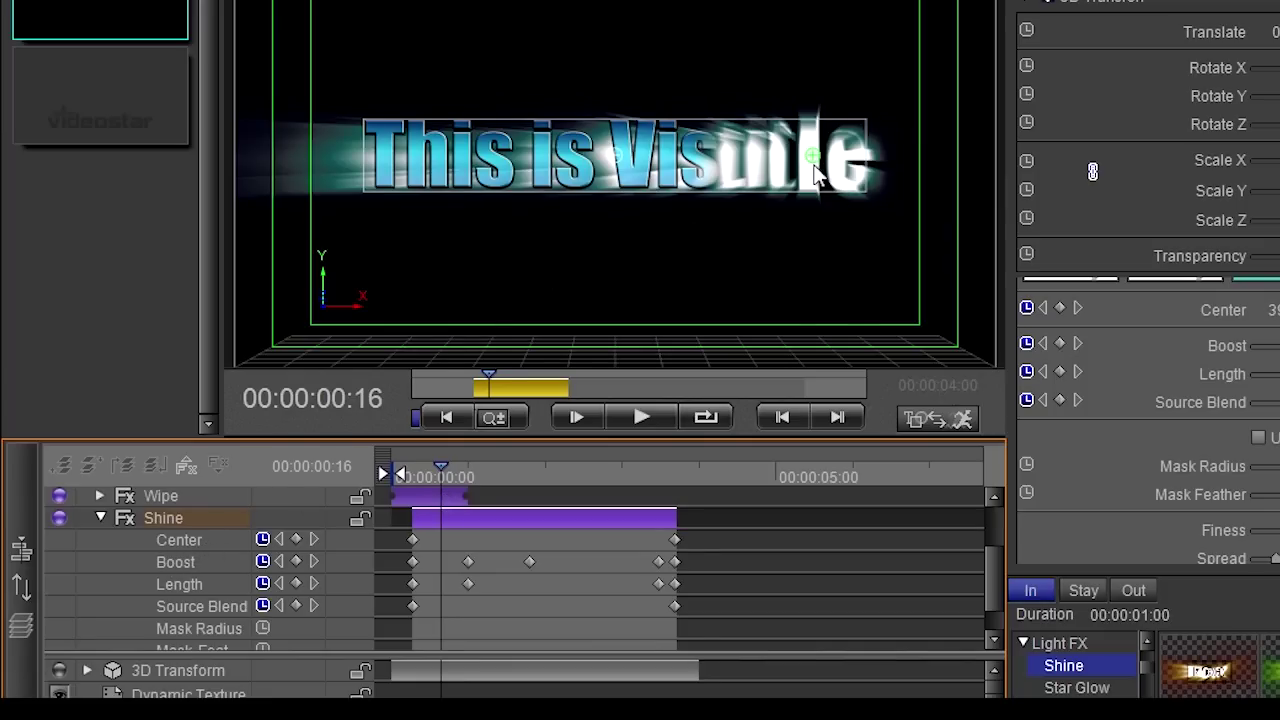
drag(429, 467, 628, 477)
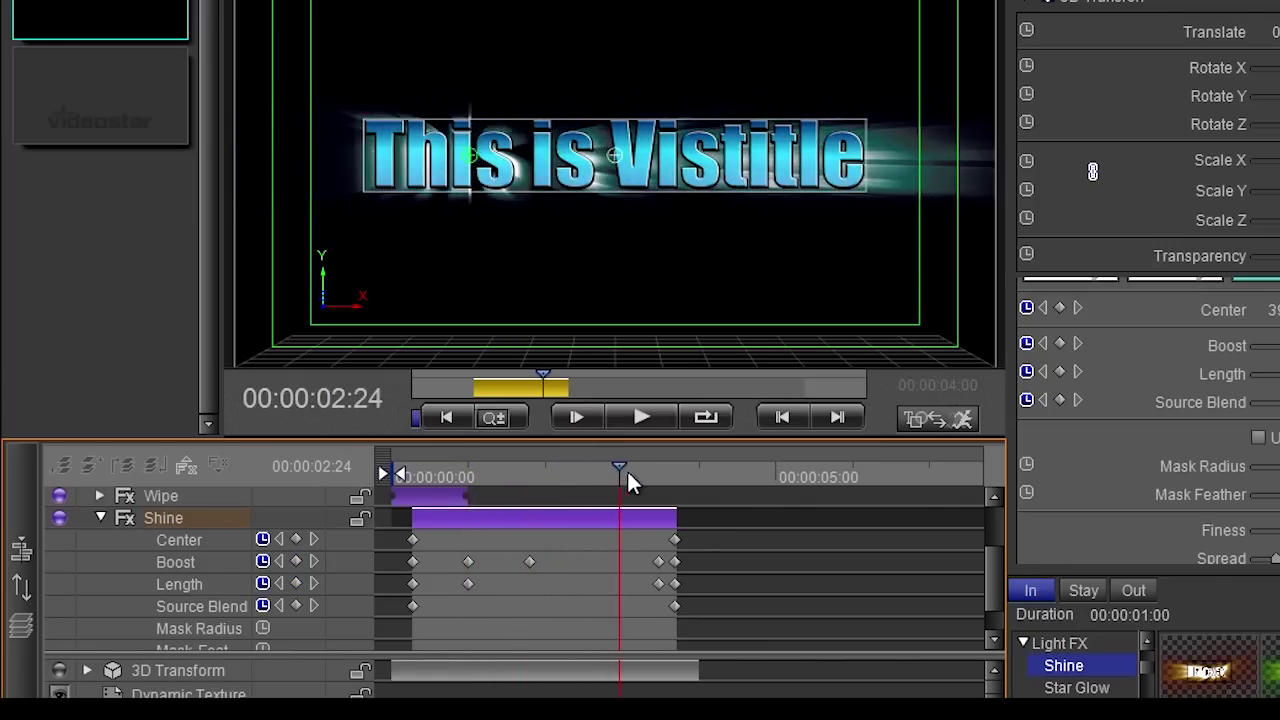
click(414, 606)
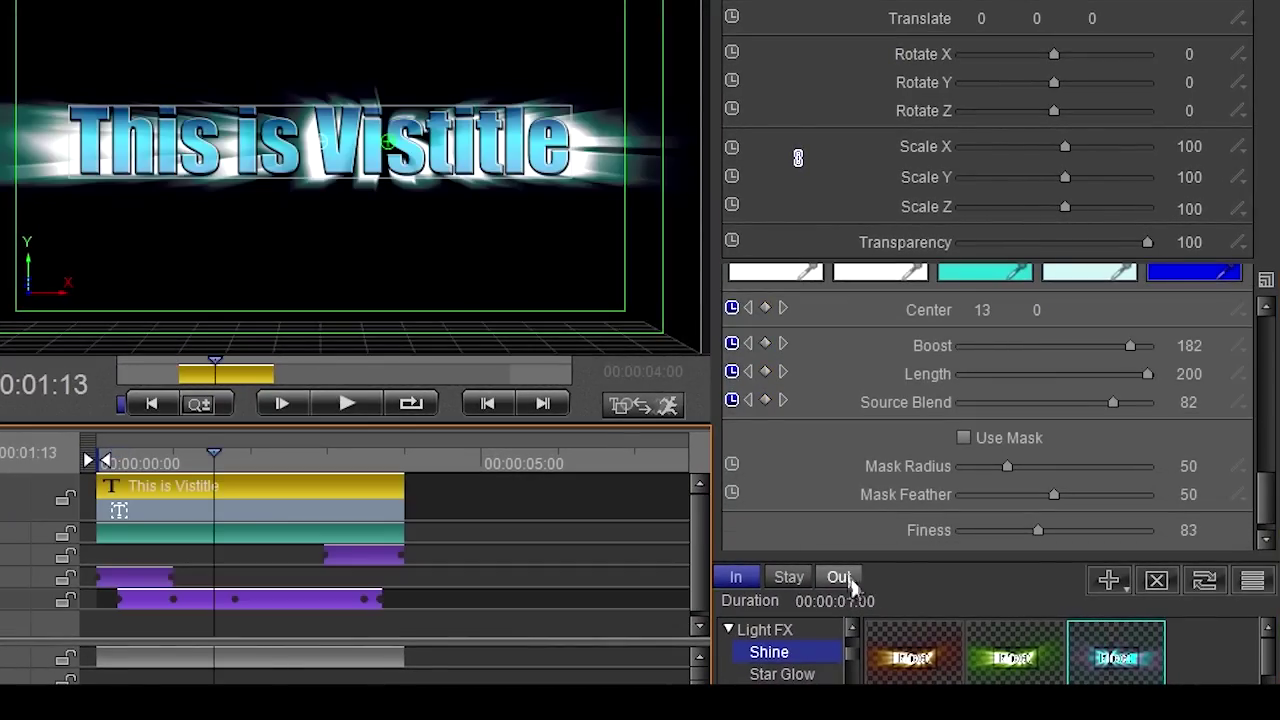
Compare Star Glow, Lens Flare, Sparkle and Image Light presets, then add a Stripe effect to the text.
click(1192, 578)
click(796, 538)
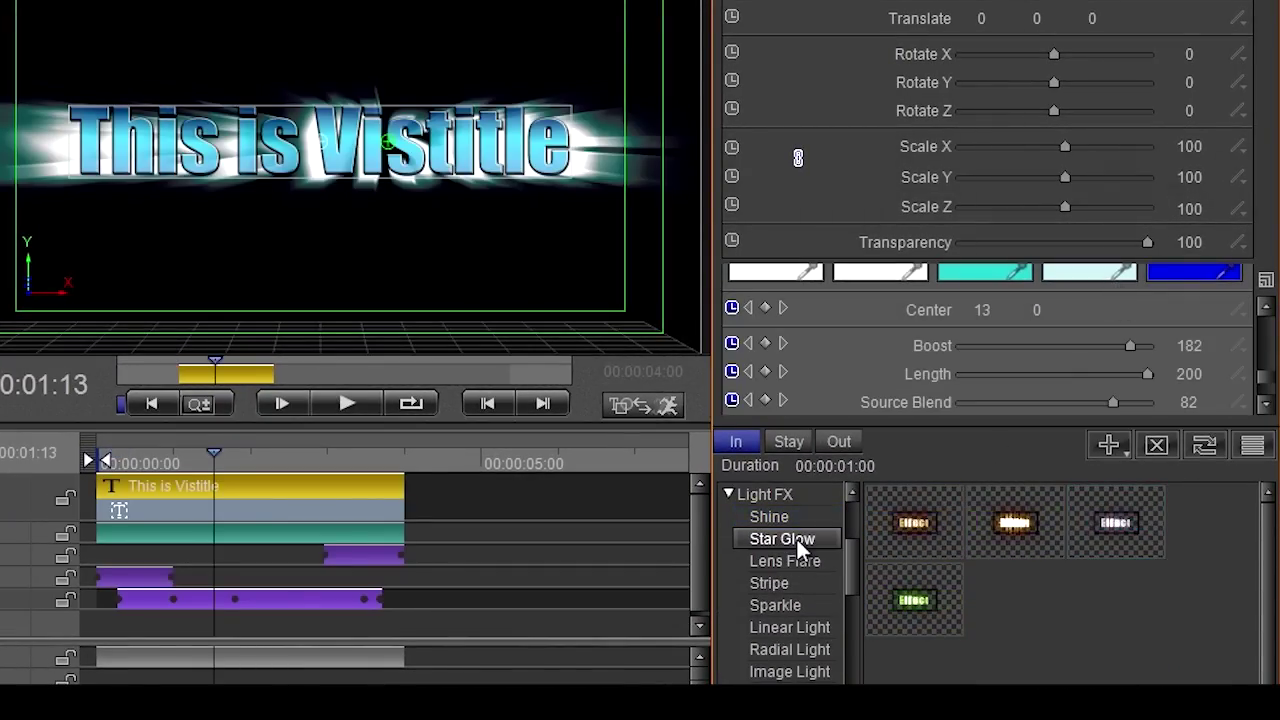
click(790, 562)
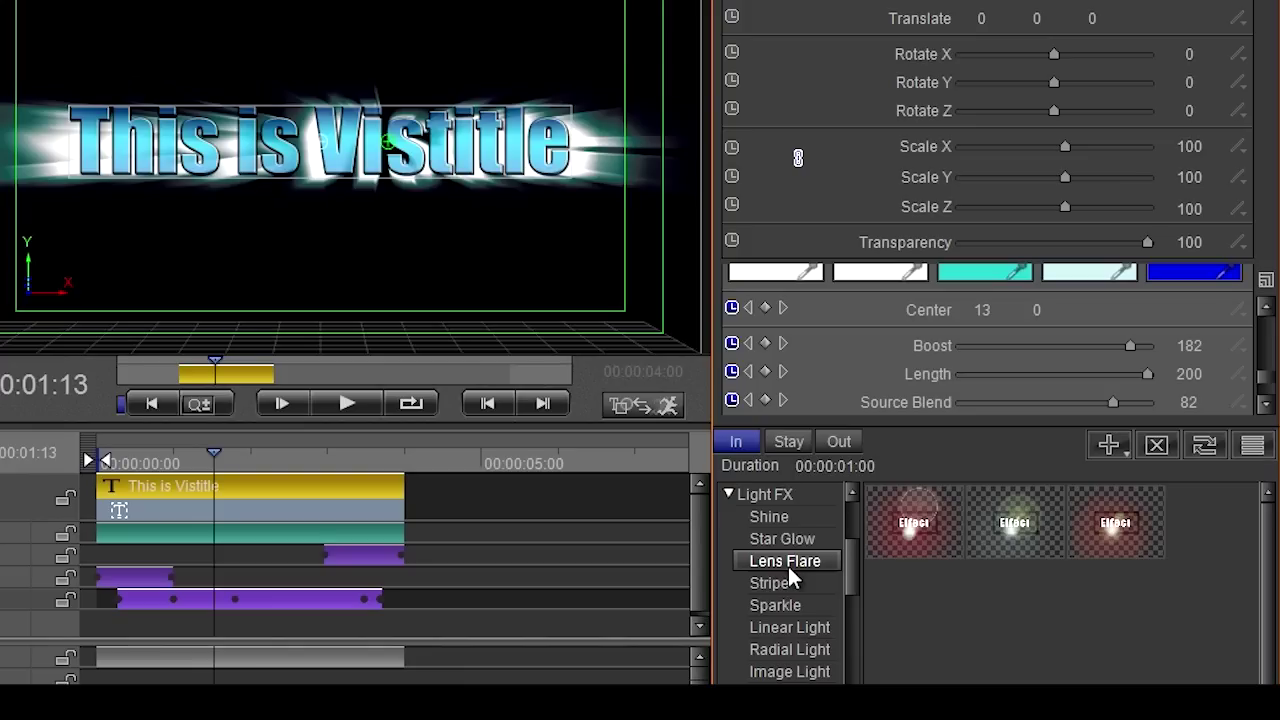
click(778, 584)
click(778, 625)
click(776, 605)
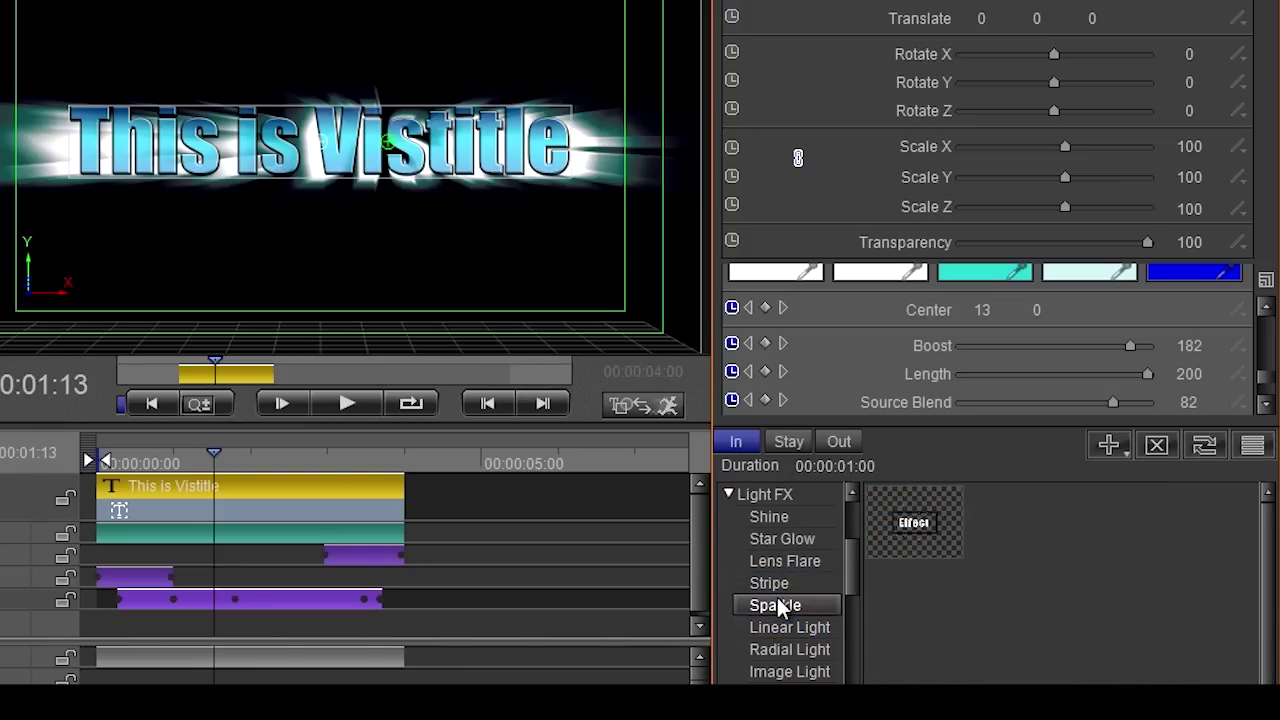
click(772, 582)
click(805, 630)
click(790, 672)
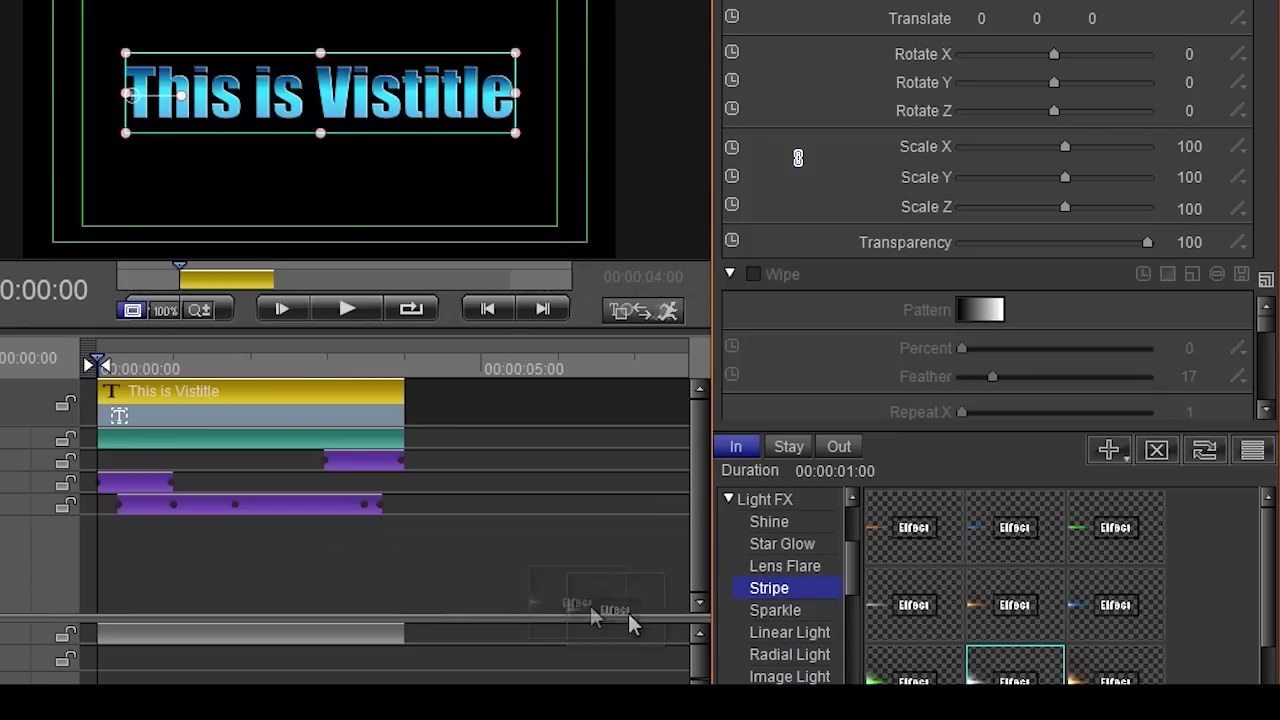
drag(612, 620, 323, 510)
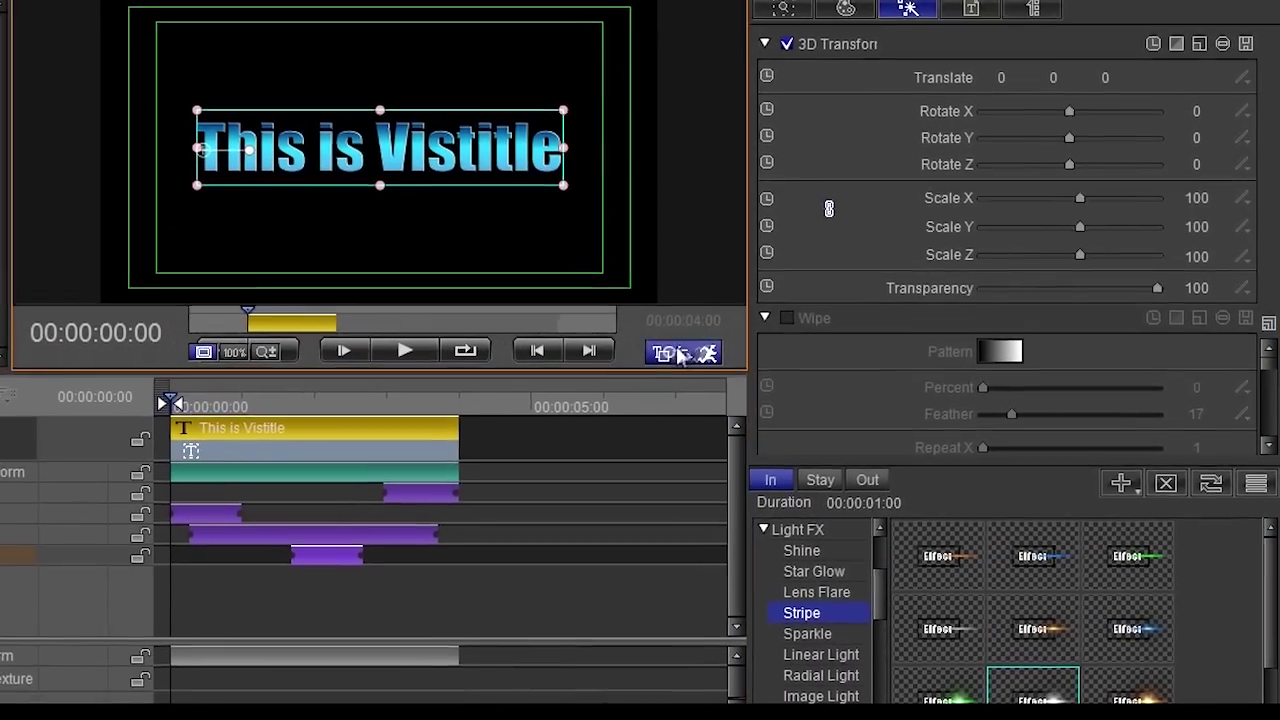
Make the Stripe effect start at 00:00:01:00 and preview it sweeping across the title.
drag(286, 381, 270, 380)
drag(338, 419, 291, 416)
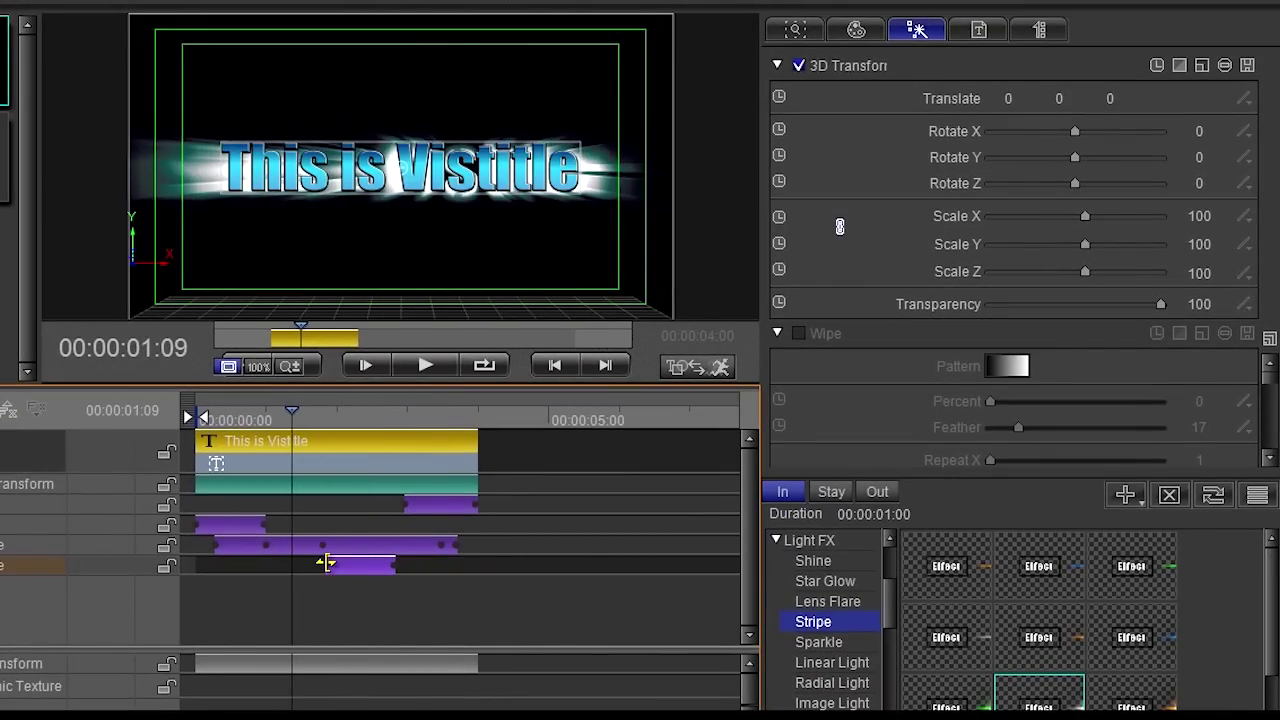
mouse_move(245, 548)
mouse_down()
mouse_move(280, 551)
mouse_move(293, 432)
mouse_move(348, 419)
mouse_move(320, 419)
mouse_up()
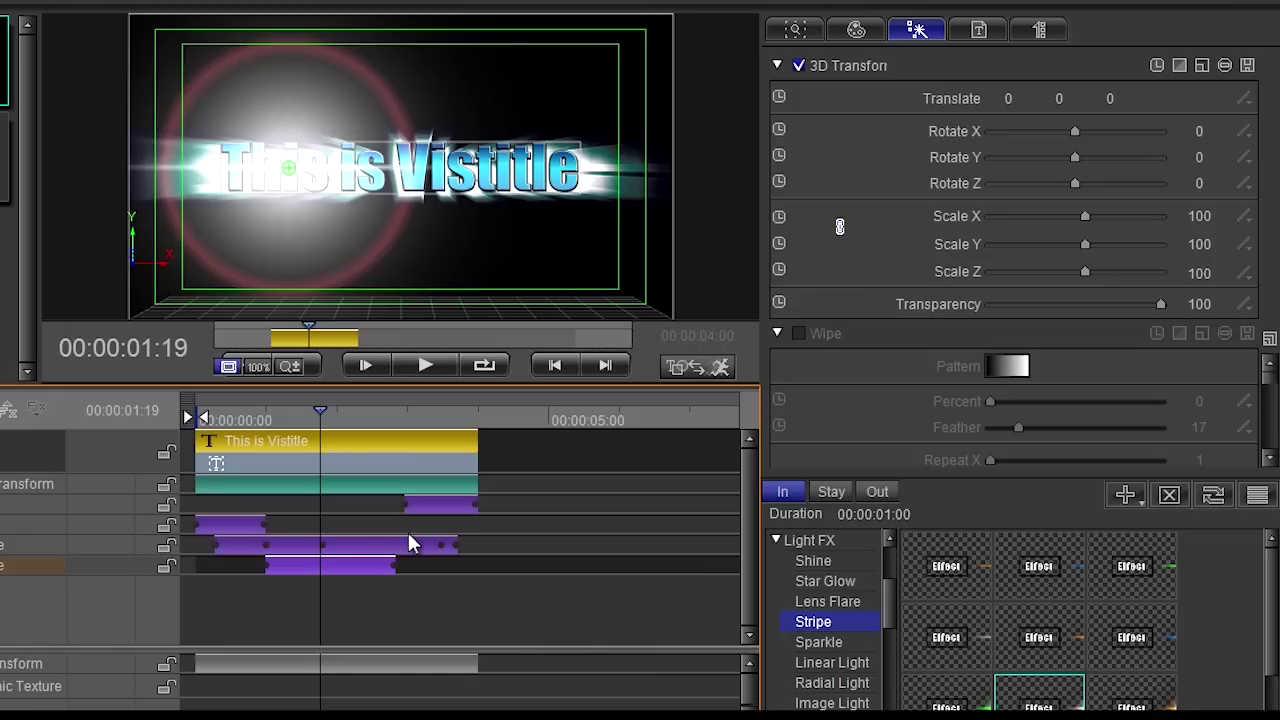
mouse_move(323, 413)
mouse_down()
mouse_move(357, 413)
mouse_move(320, 416)
mouse_up()
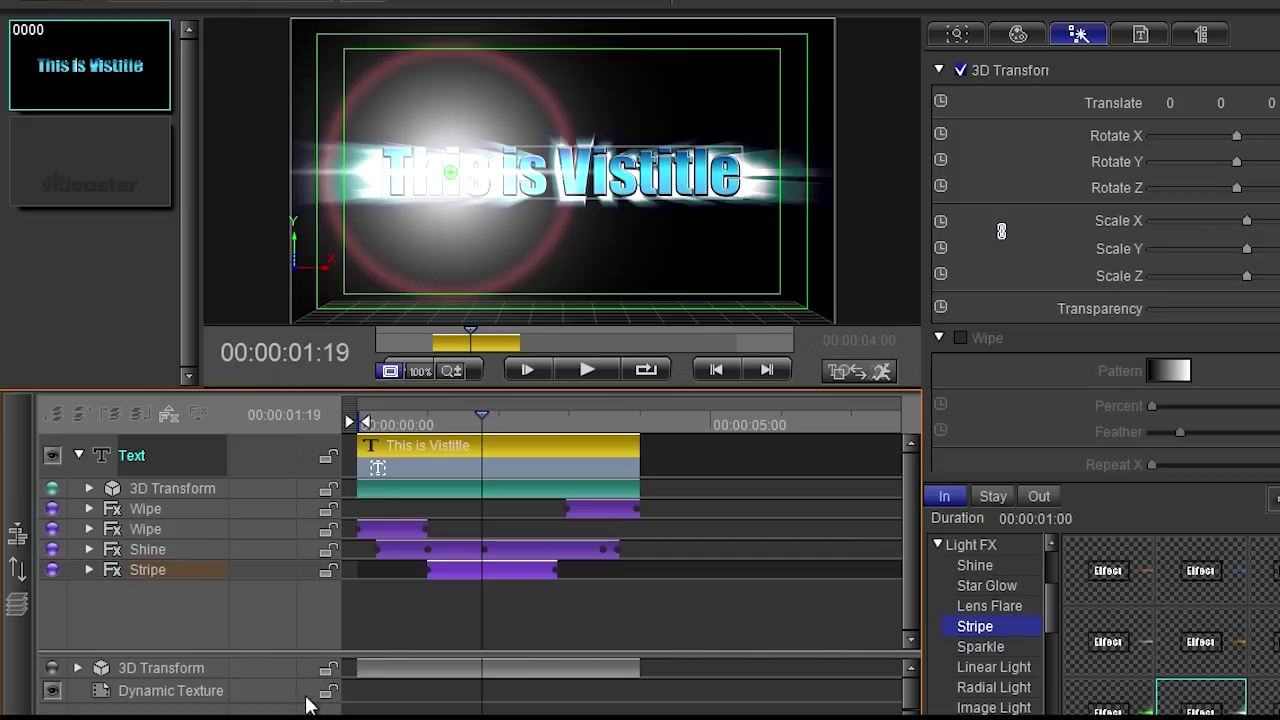
Test the Shine layer off and below Stripe, restore it, then save the title as an animation.
click(150, 548)
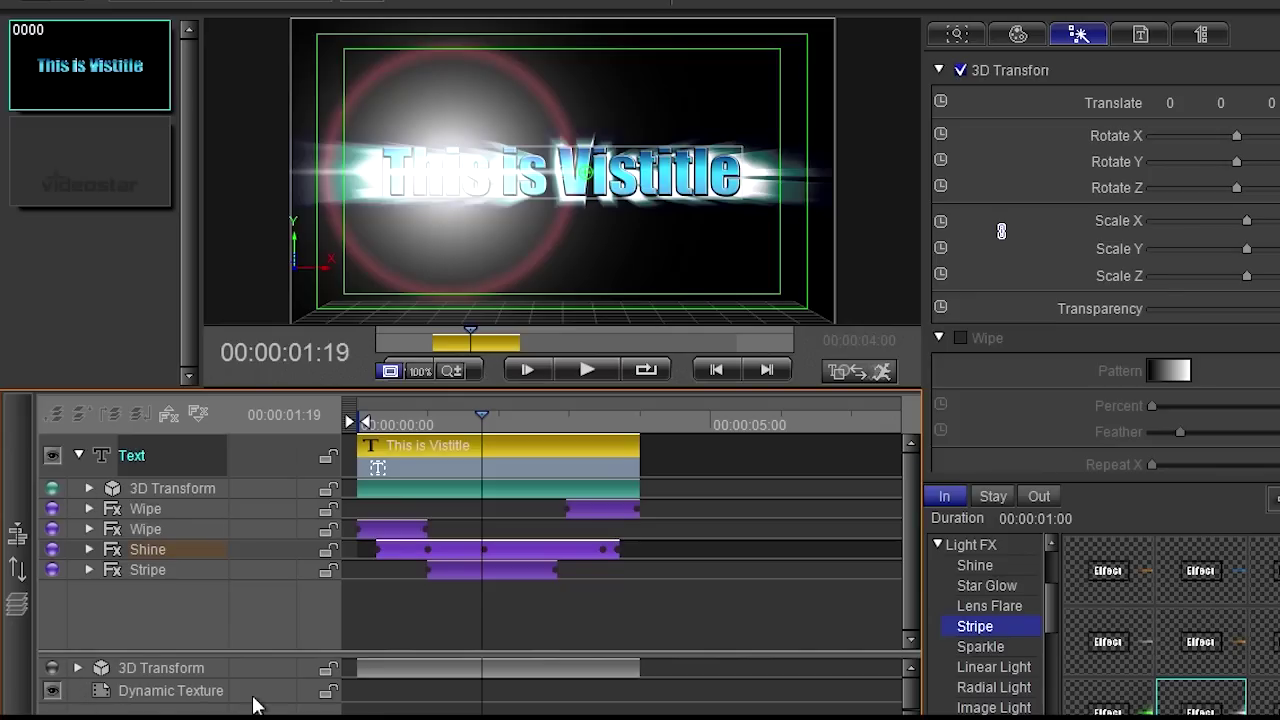
click(52, 549)
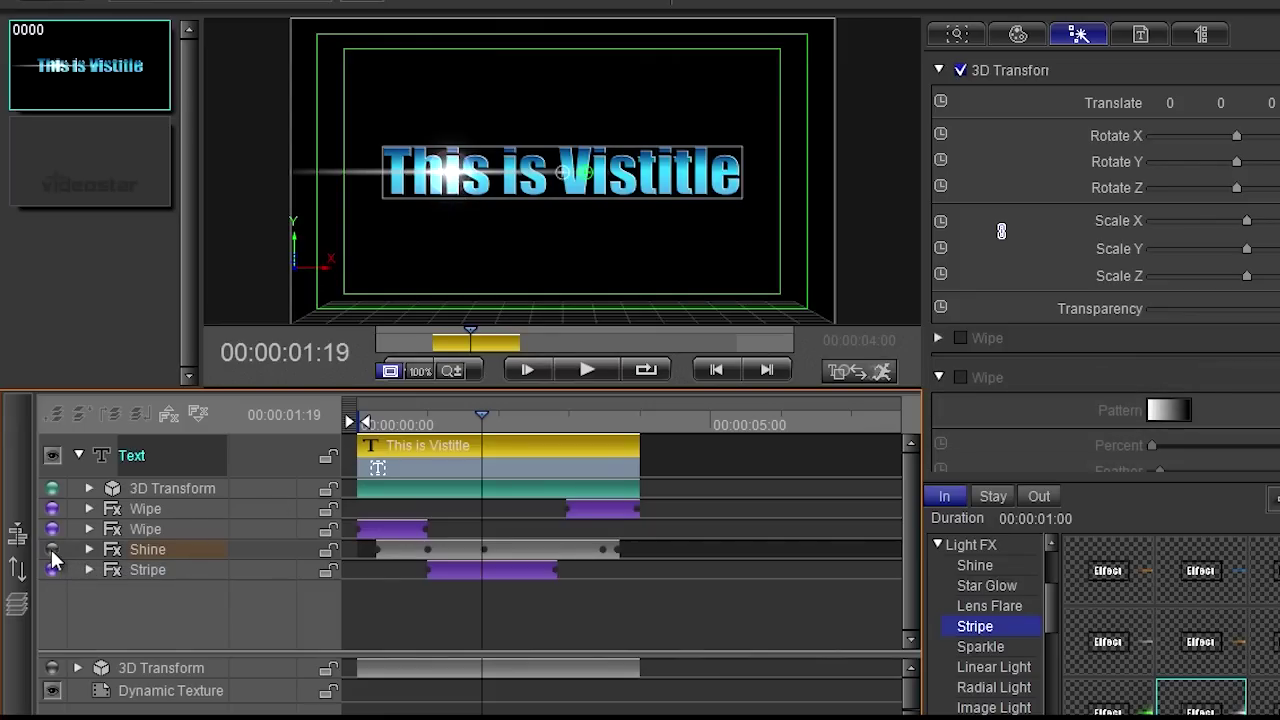
click(52, 551)
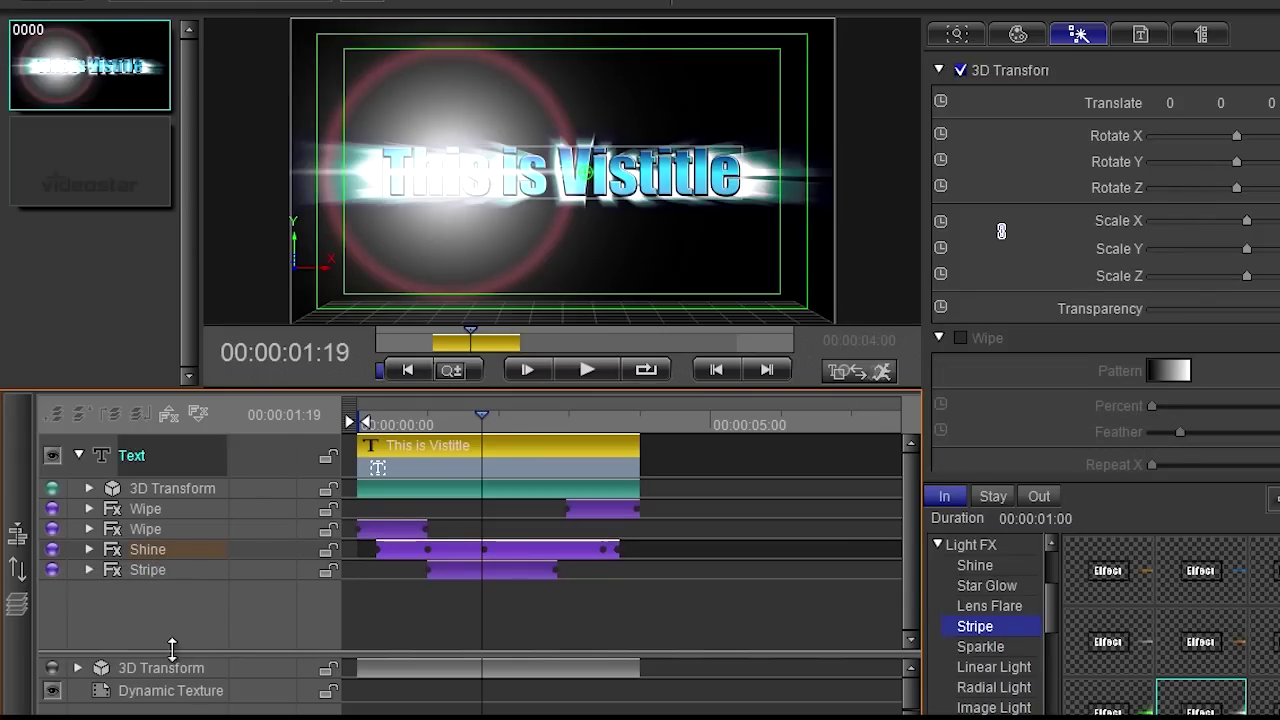
drag(186, 554, 184, 576)
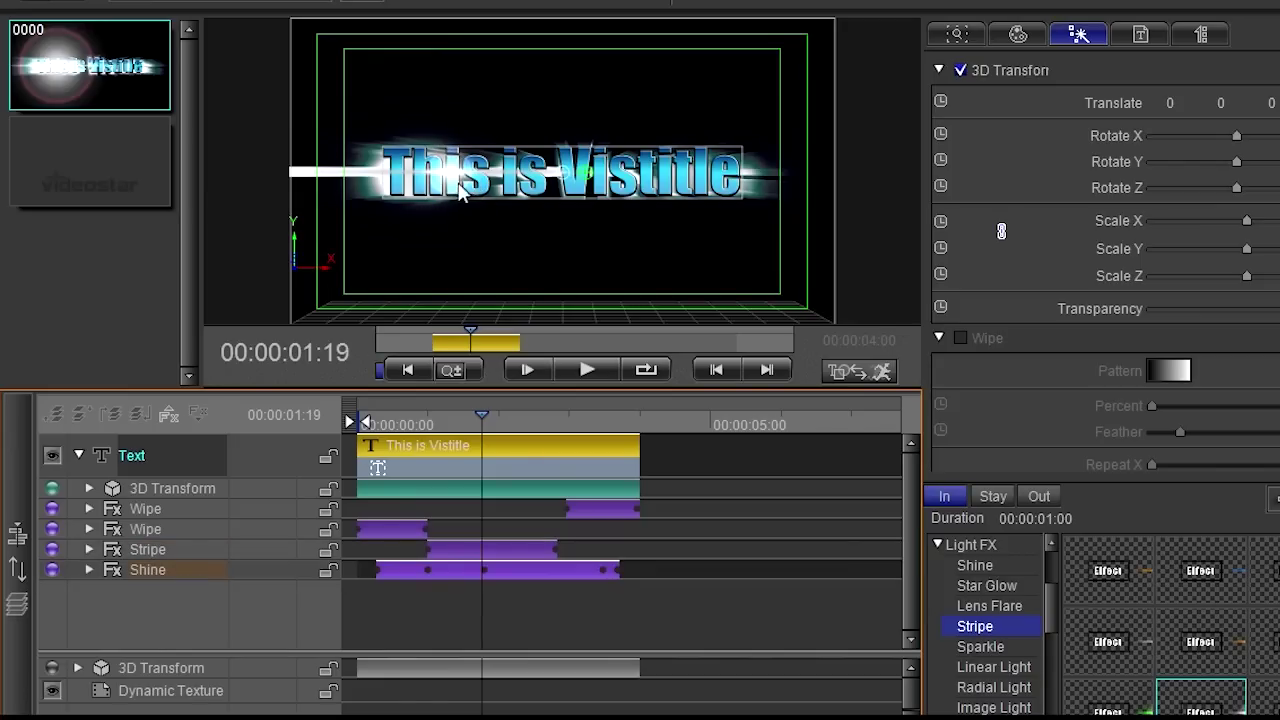
drag(166, 563, 168, 541)
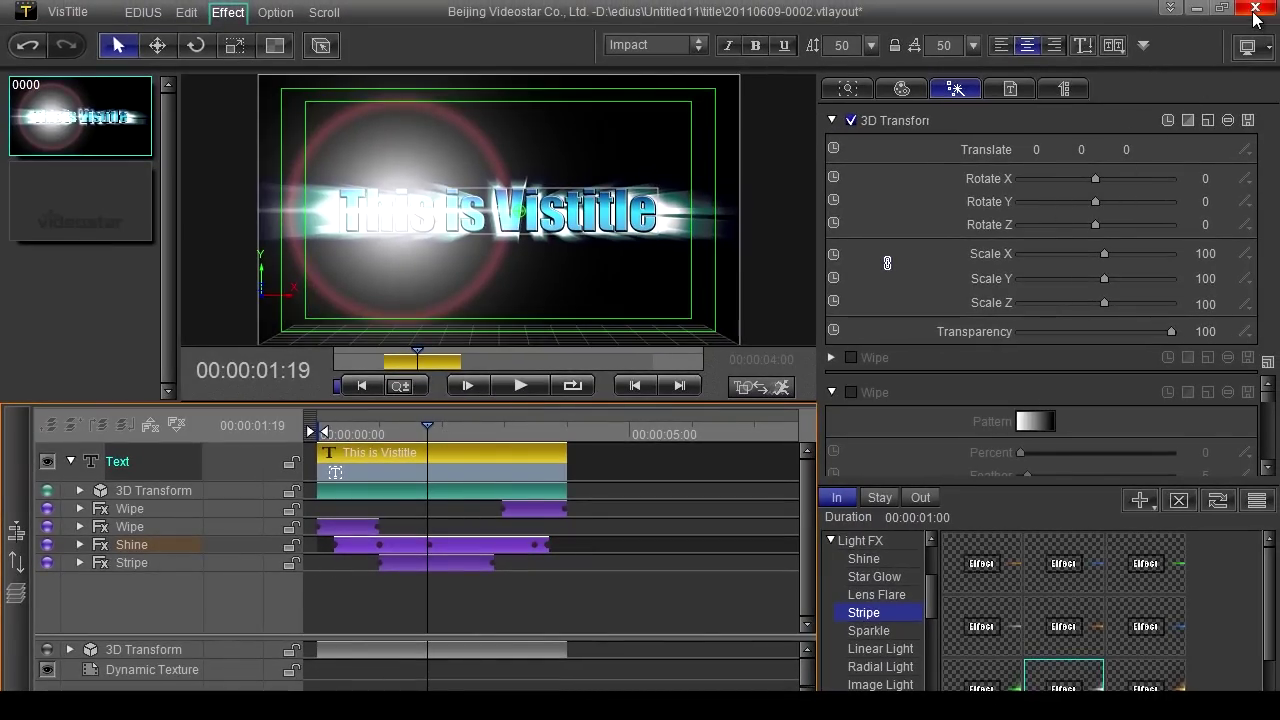
click(1255, 10)
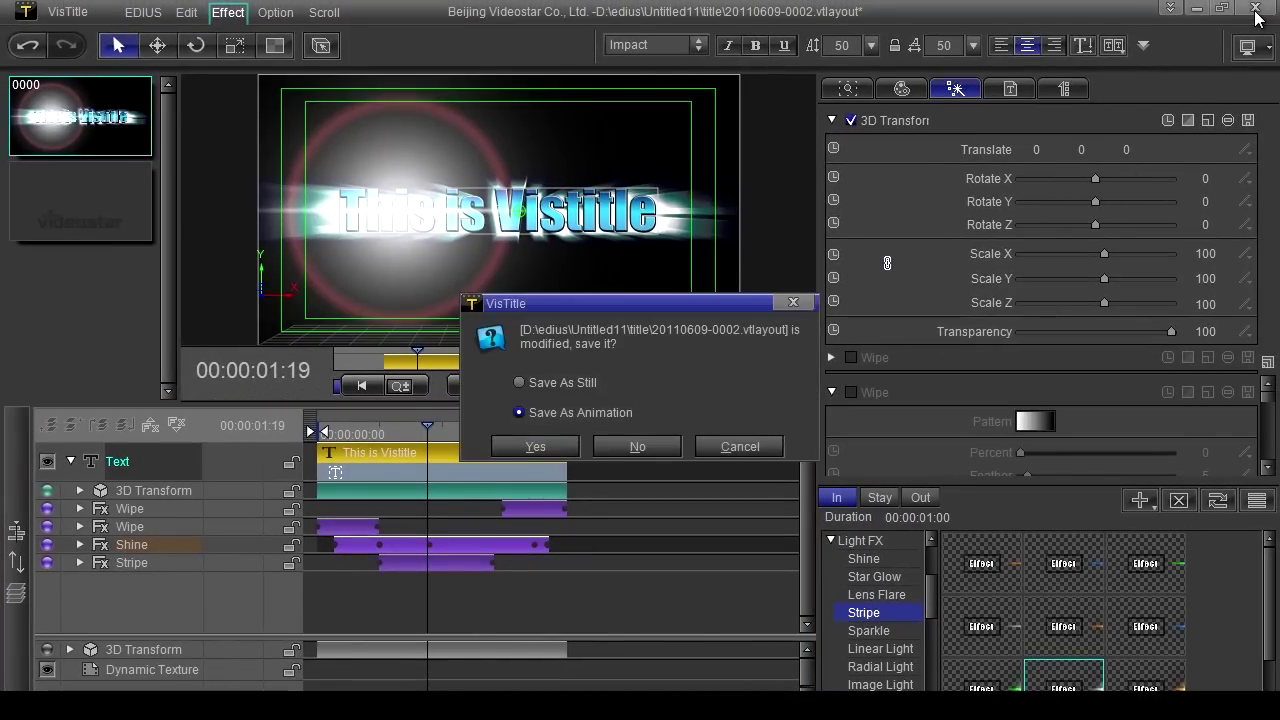
click(561, 446)
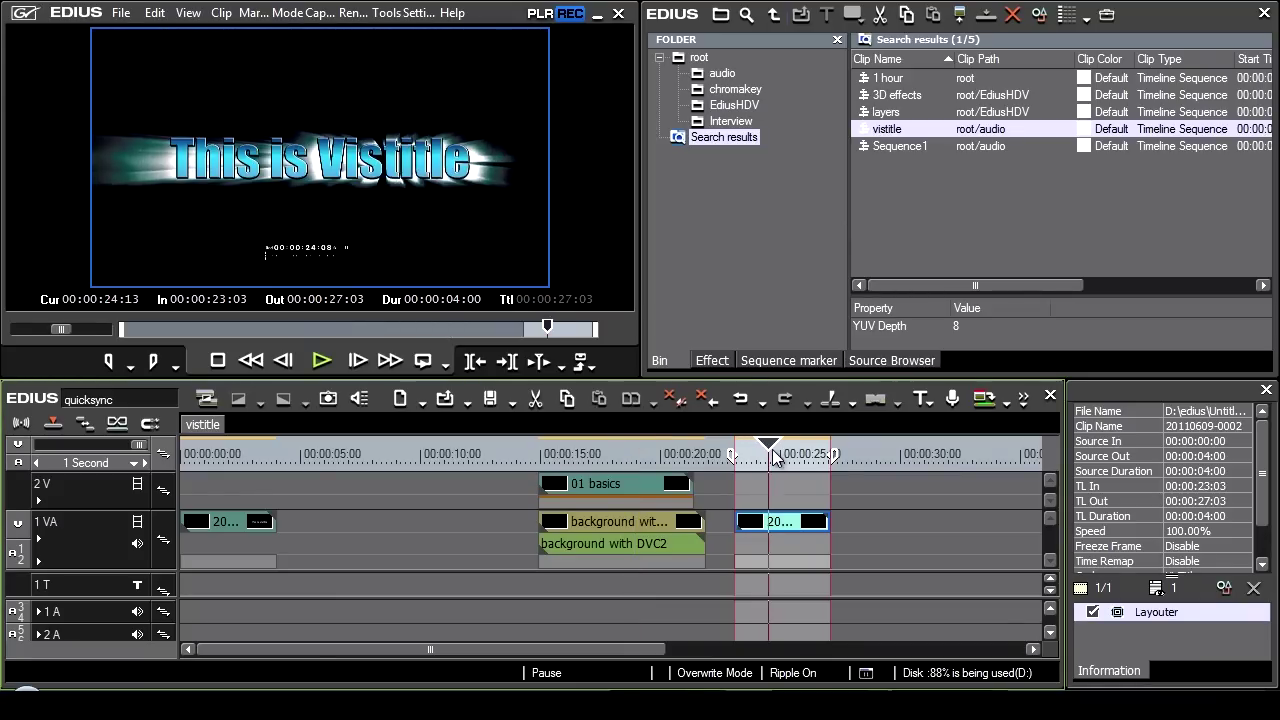
Move the title clip to track 2V with the background with DVC2 clip beneath it.
mouse_move(773, 456)
mouse_down()
mouse_move(788, 456)
mouse_move(737, 458)
mouse_move(795, 458)
mouse_move(760, 458)
mouse_up()
drag(760, 528, 762, 490)
drag(586, 520, 752, 518)
Loop-play the title over the background from its in point at 00:00:23:03.
click(752, 457)
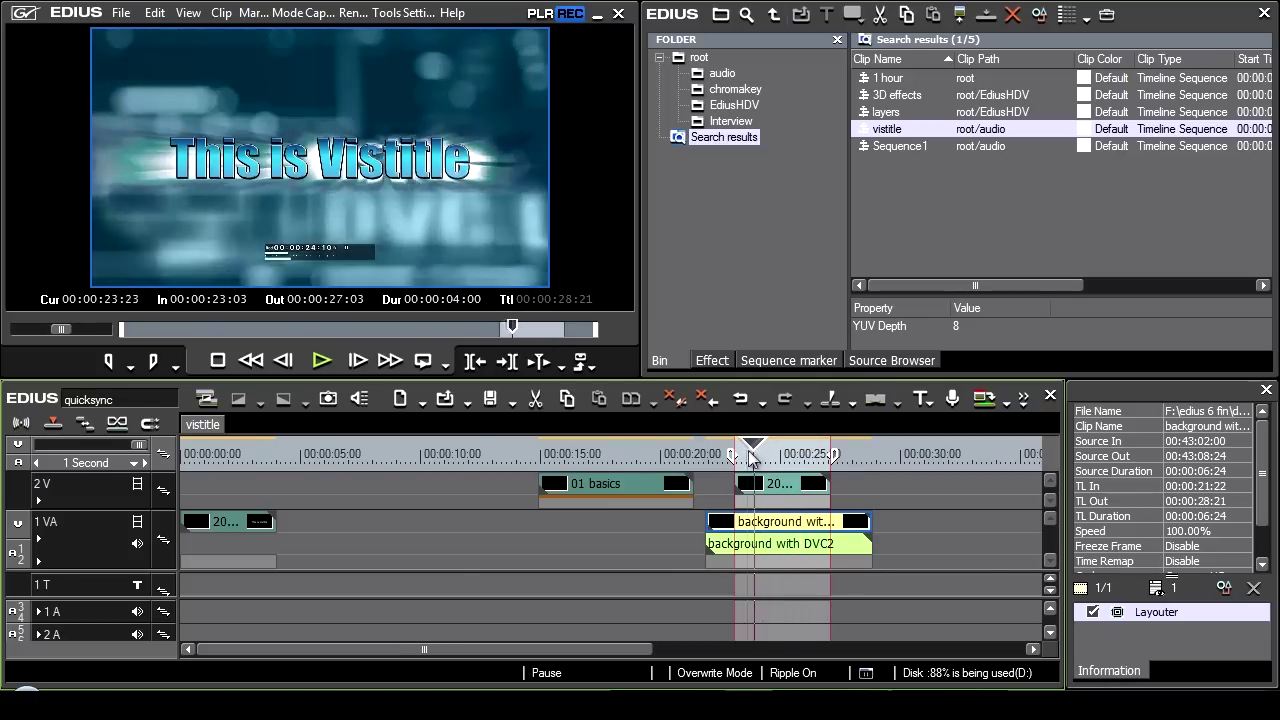
click(322, 361)
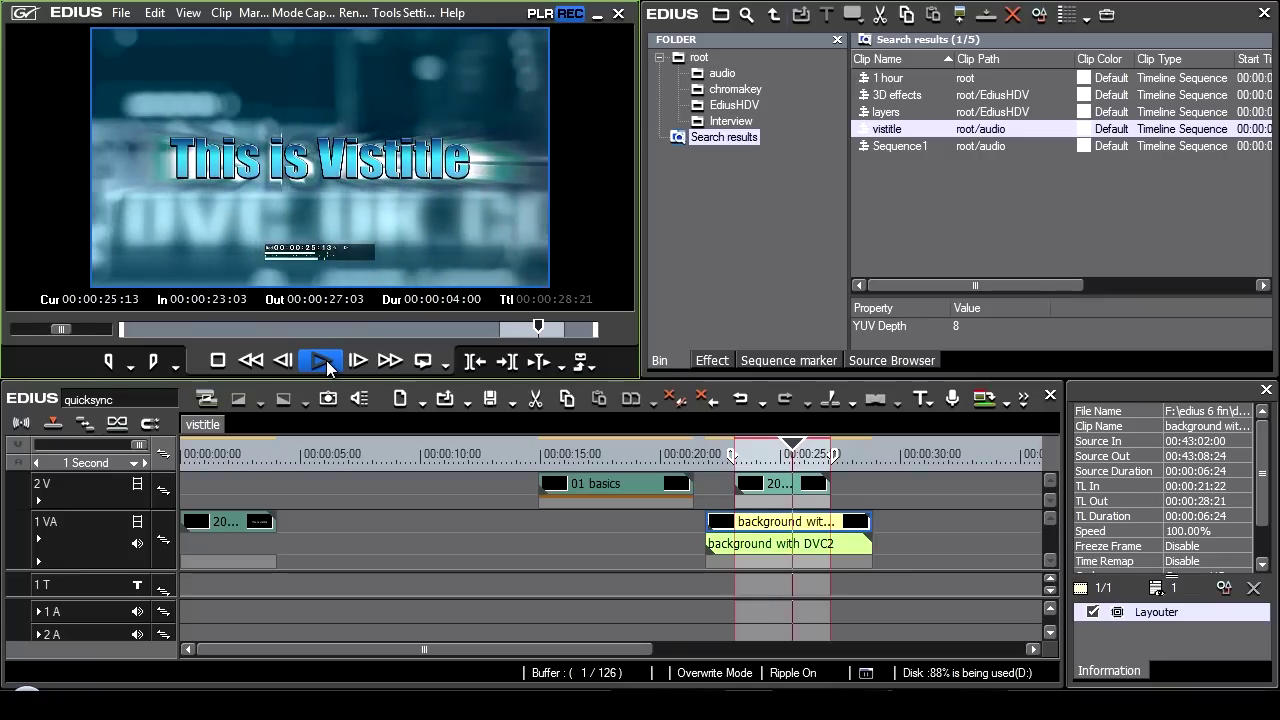
click(322, 361)
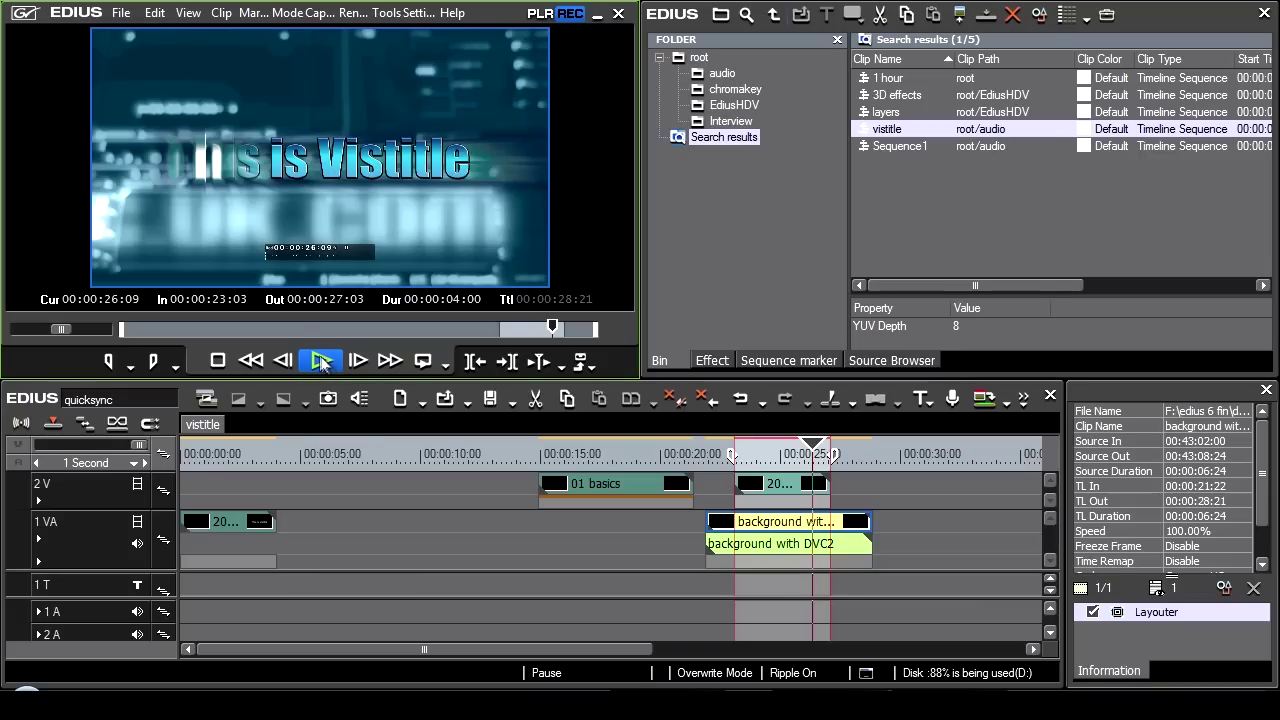
click(753, 458)
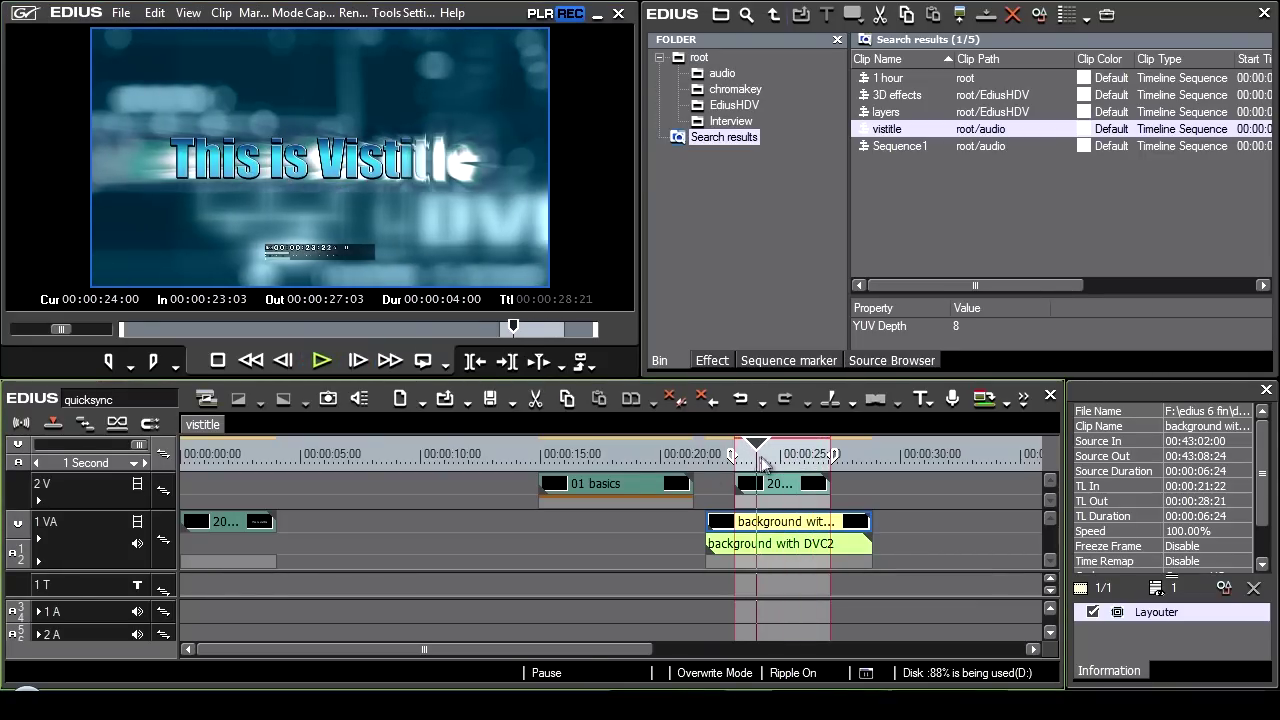
drag(757, 464, 712, 484)
click(753, 468)
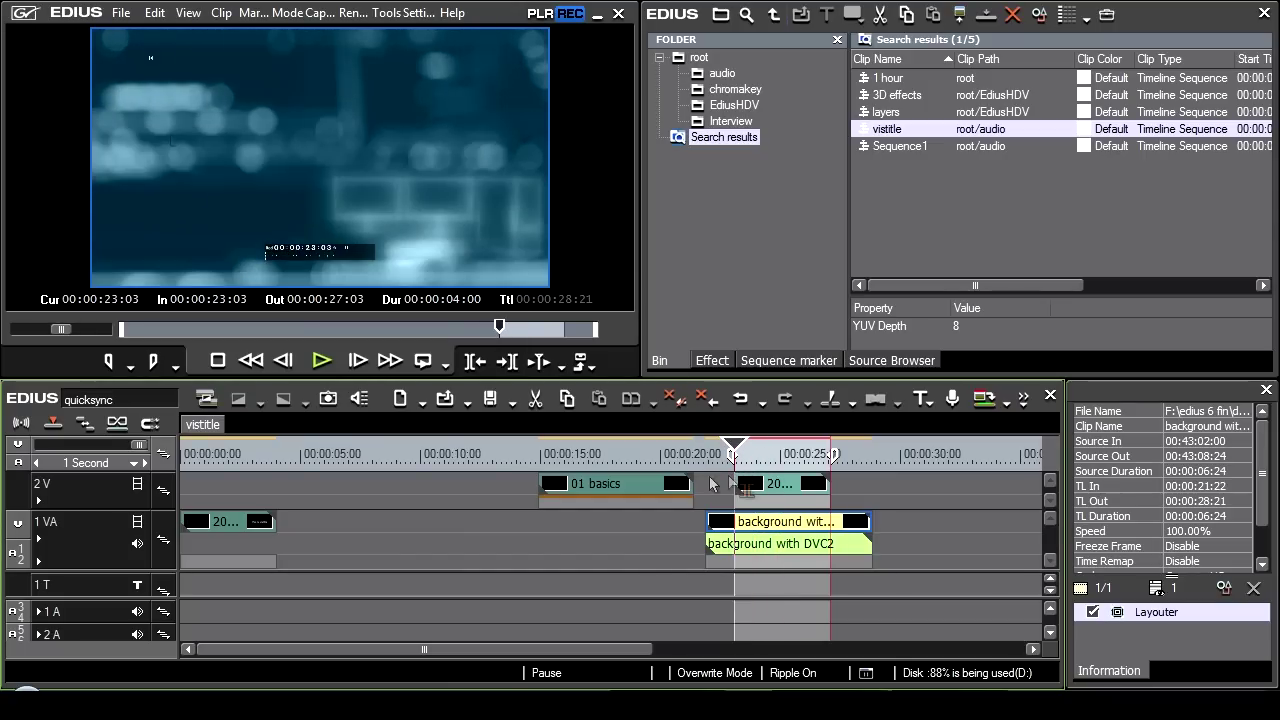
click(423, 361)
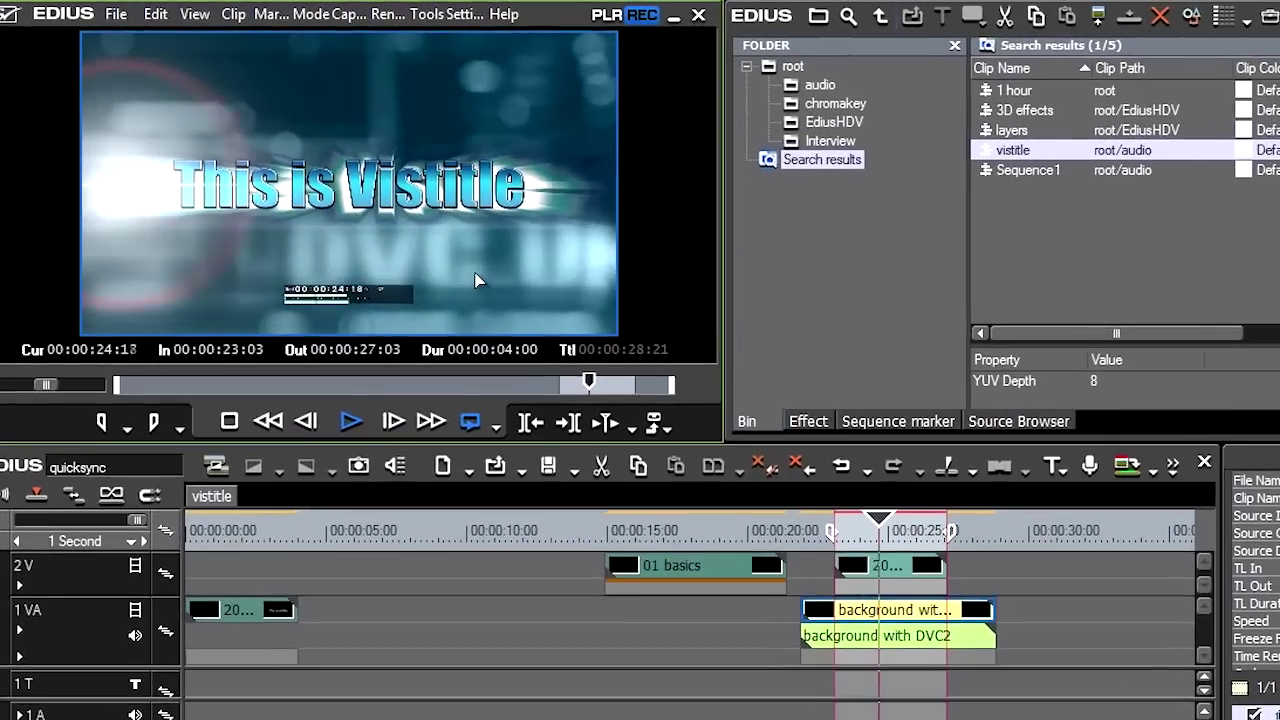
Apply the Keyers > Blend > Screen effect to the 2V title clip and loop-play the result.
click(727, 370)
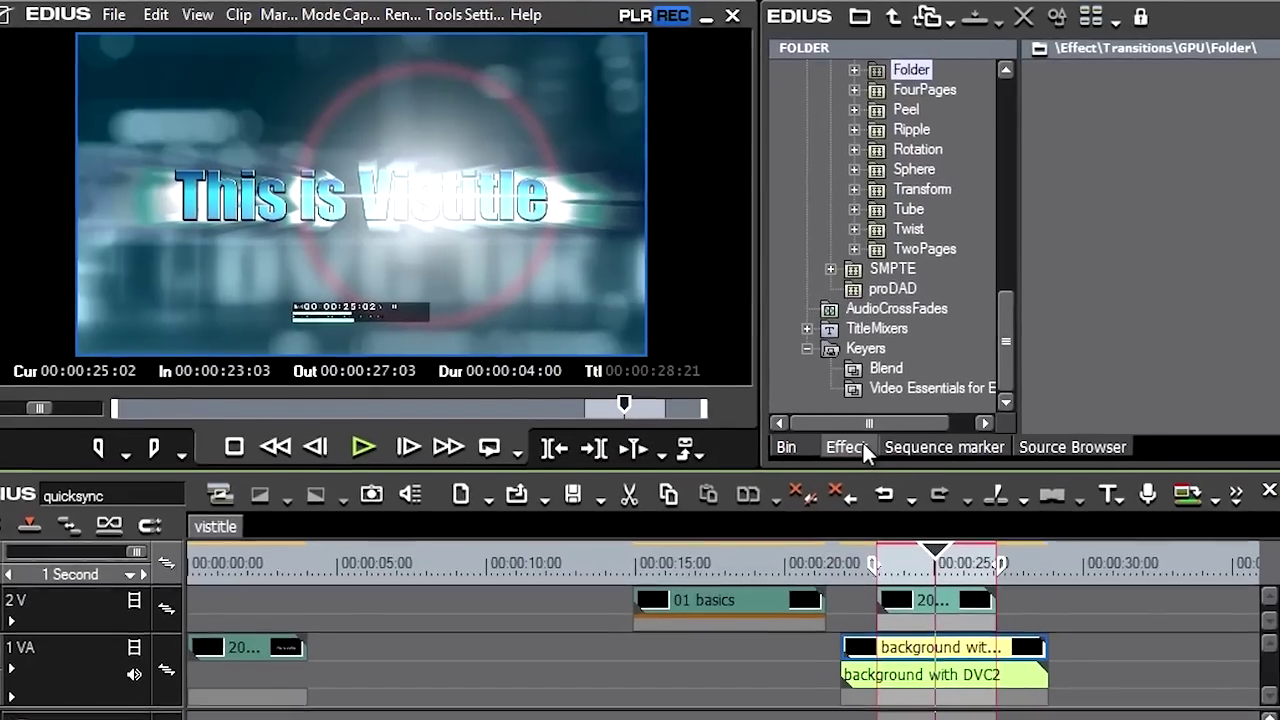
click(900, 384)
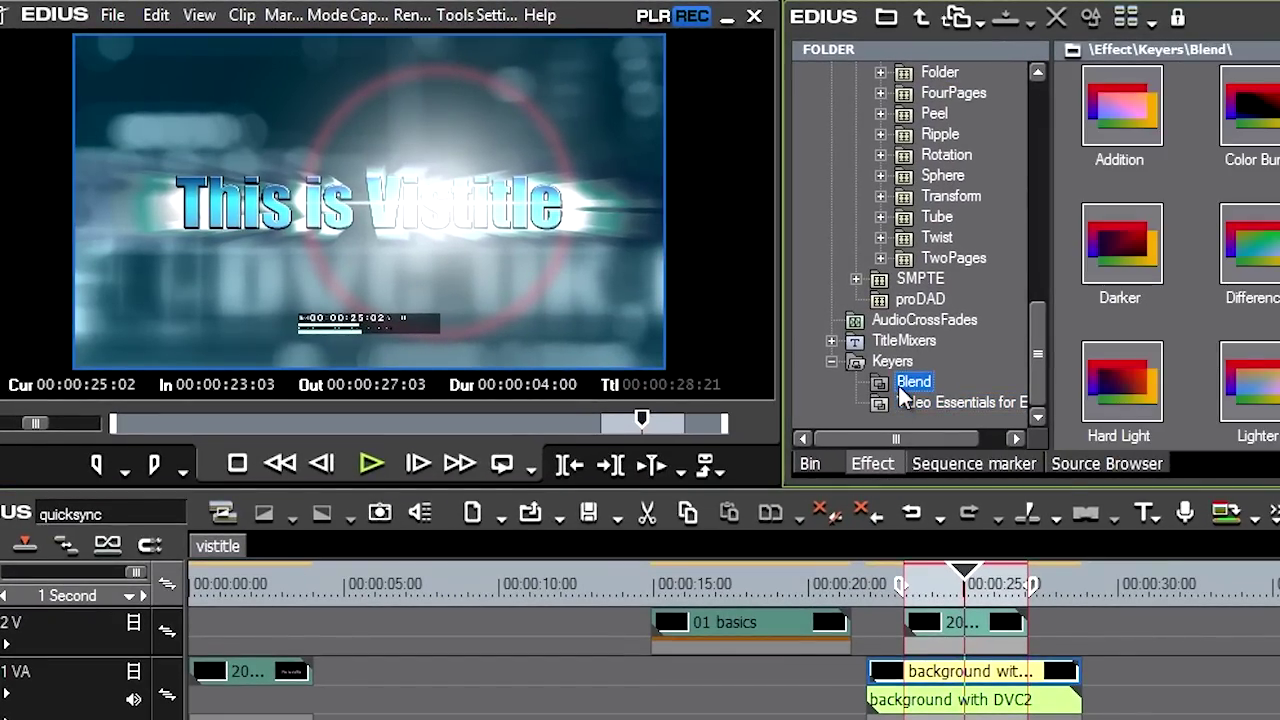
scroll(1160, 255, down, 5)
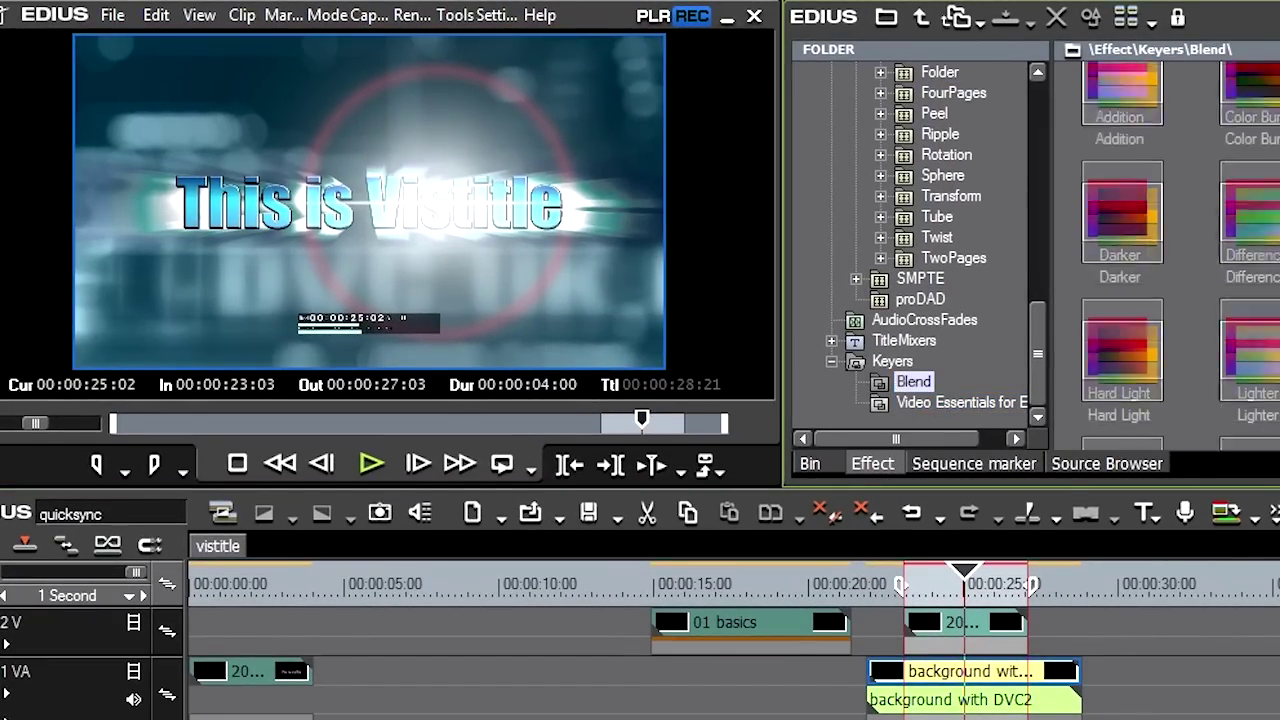
drag(1122, 285, 980, 643)
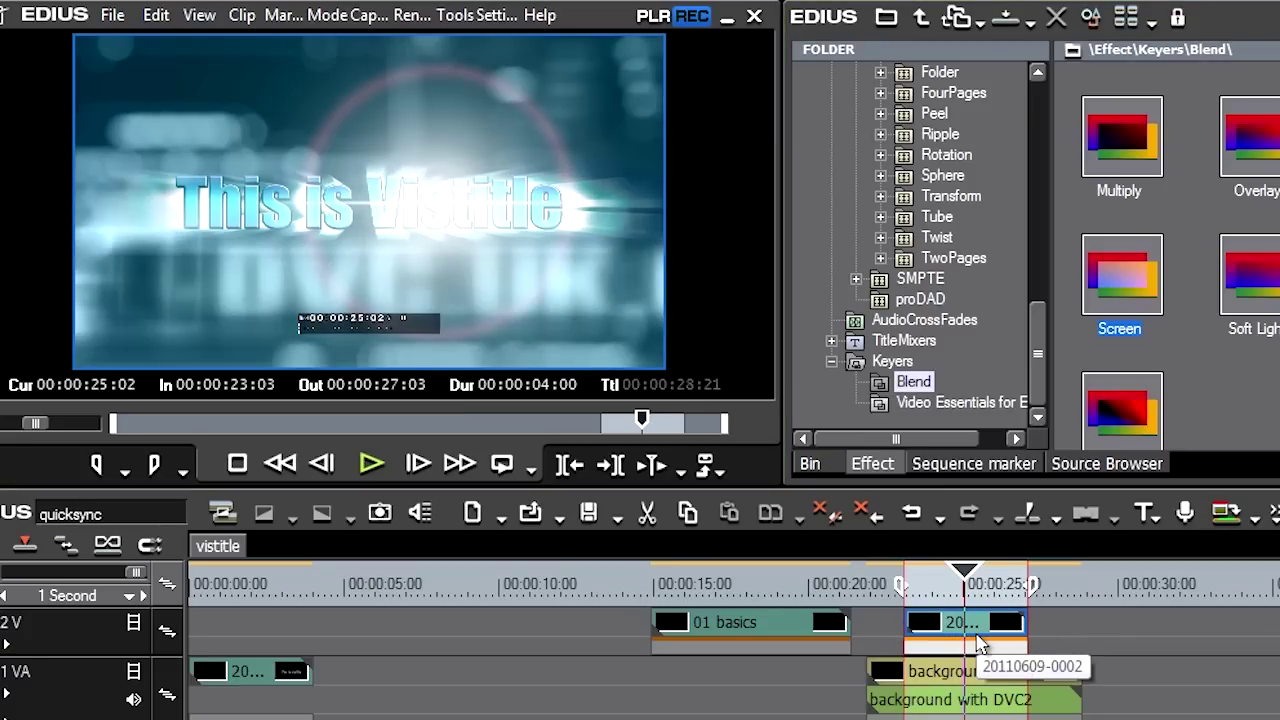
mouse_move(958, 586)
mouse_down()
mouse_move(922, 588)
mouse_move(971, 582)
mouse_move(943, 586)
mouse_move(958, 586)
mouse_up()
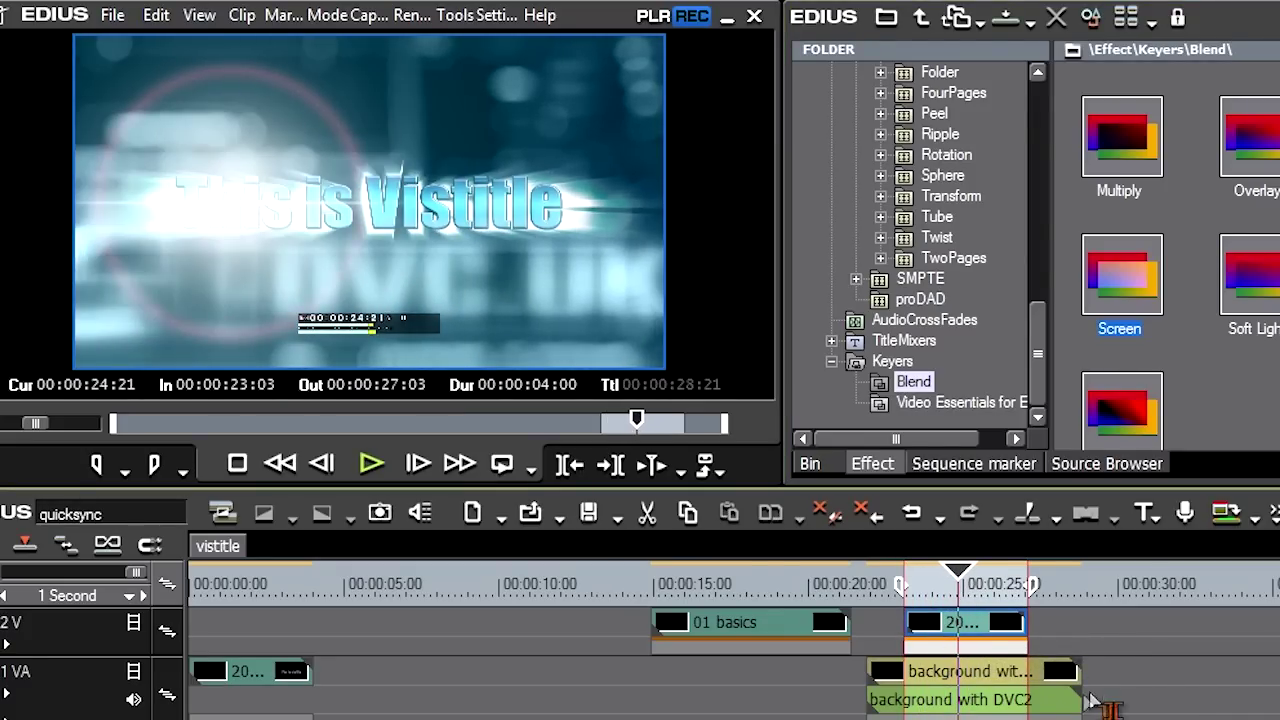
click(1012, 648)
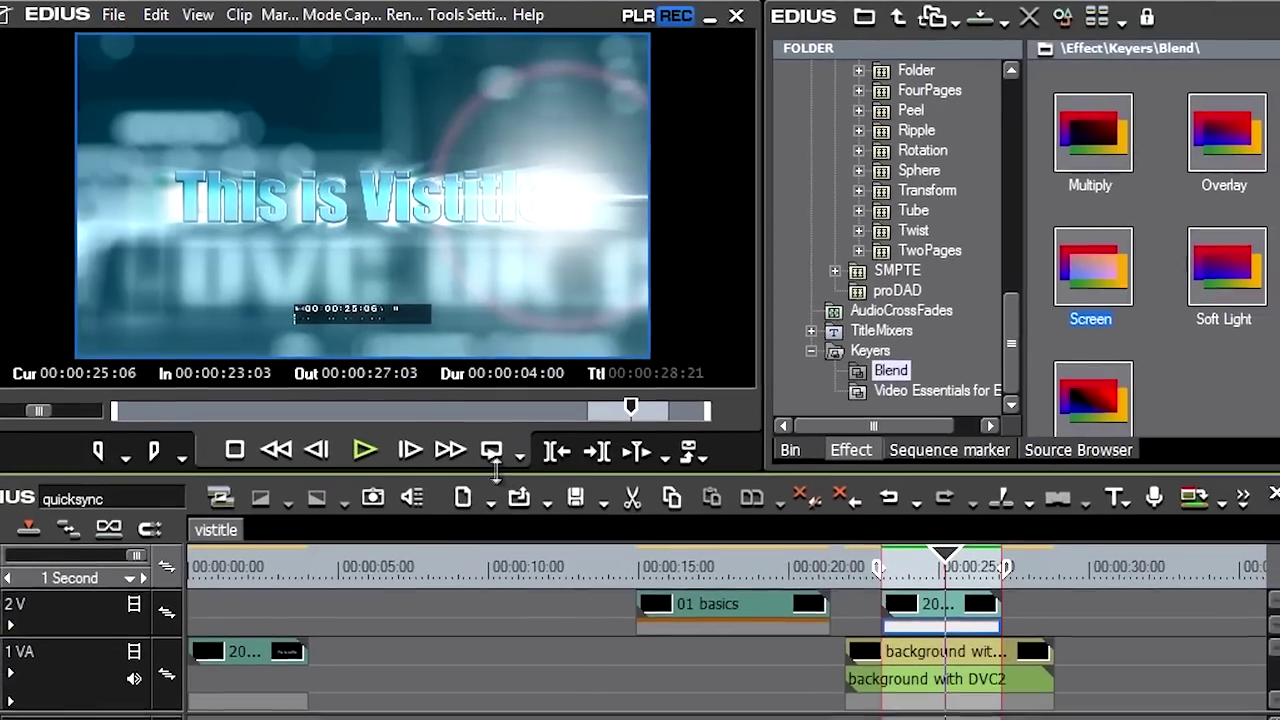
click(501, 463)
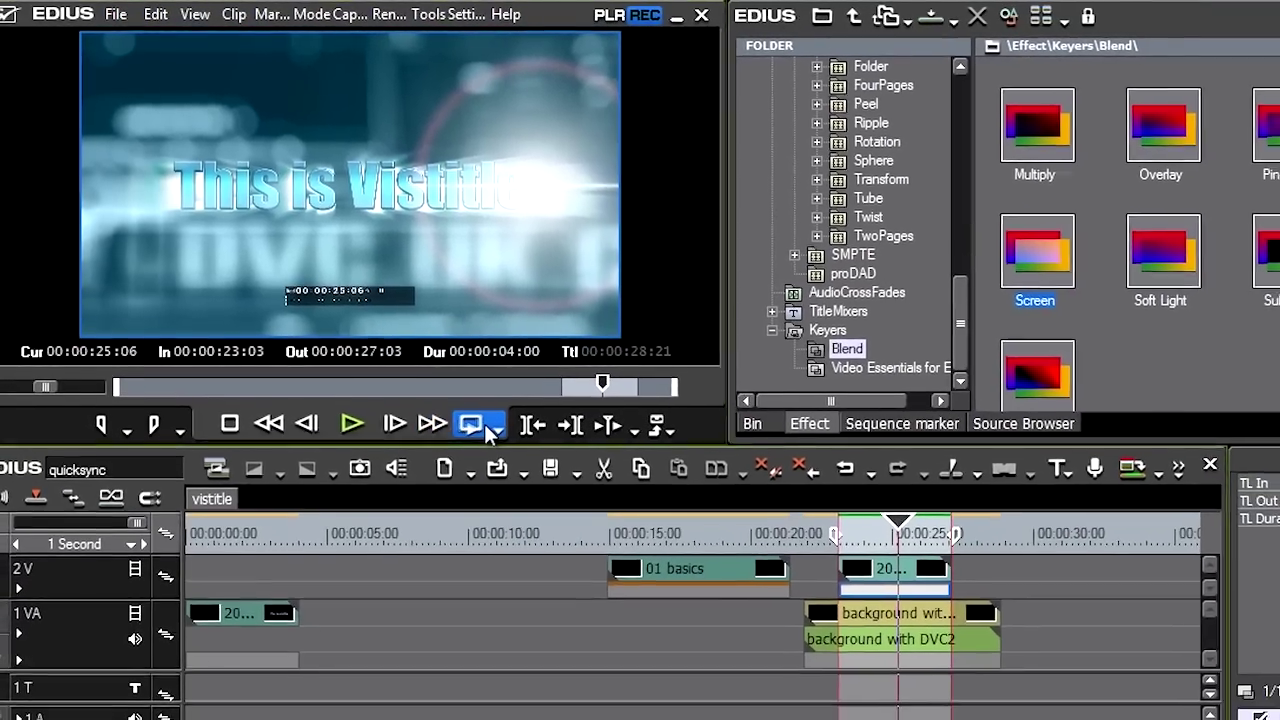